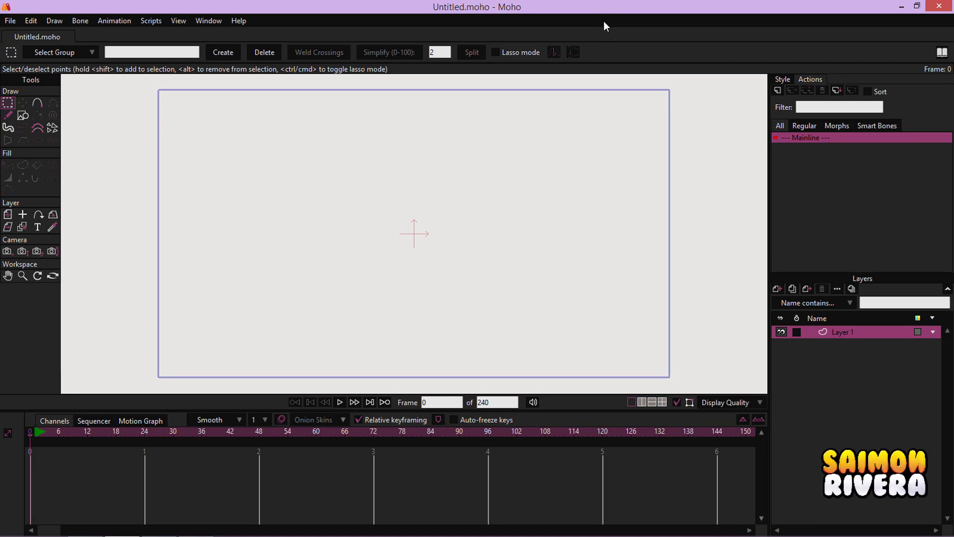
# - Rename Layer 1 as Confeti #1
pyautogui.doubleClick(848, 332)
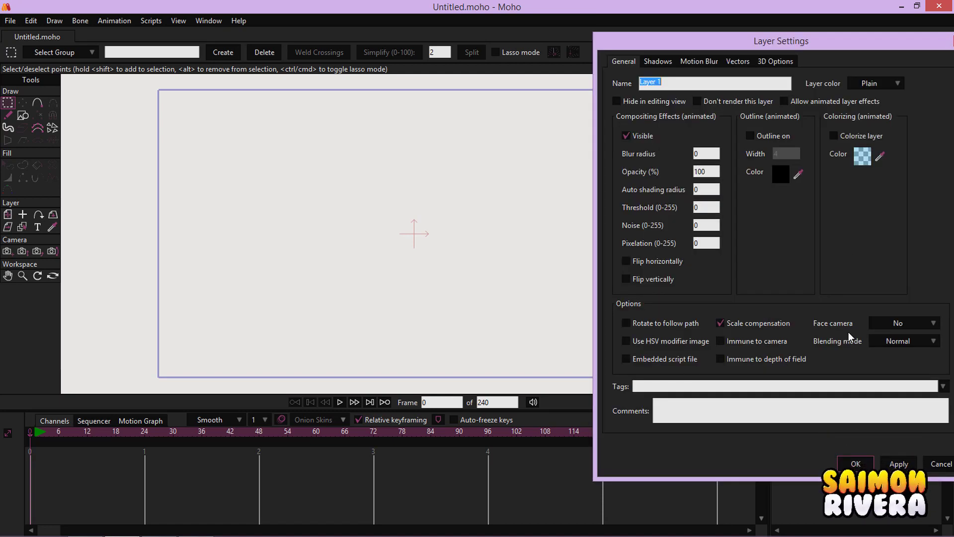
pyautogui.write('Con')
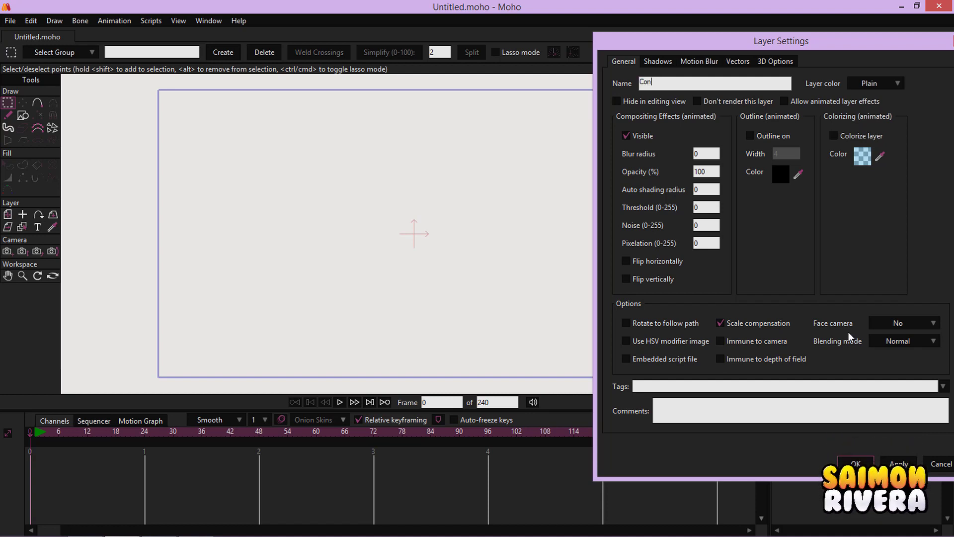
pyautogui.write('feti #1')
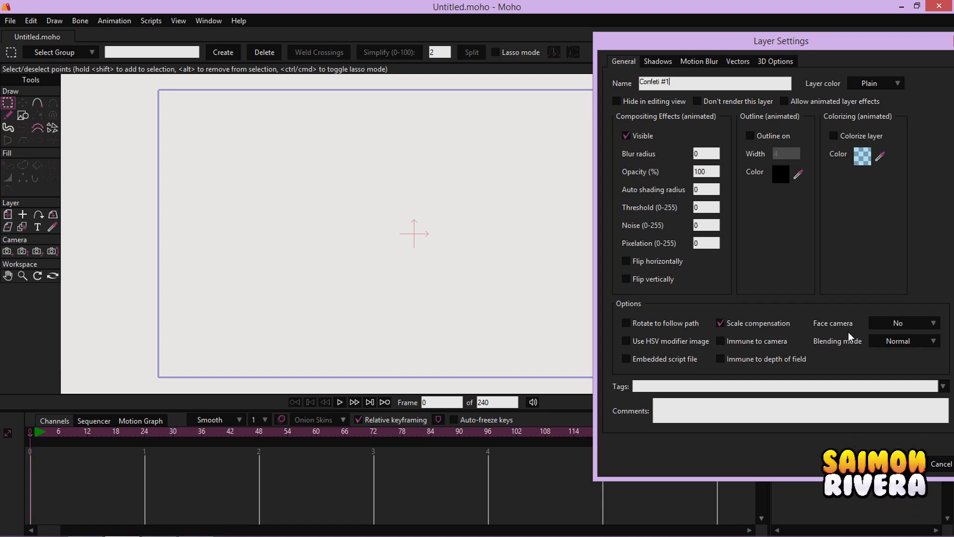
pyautogui.press('Return')
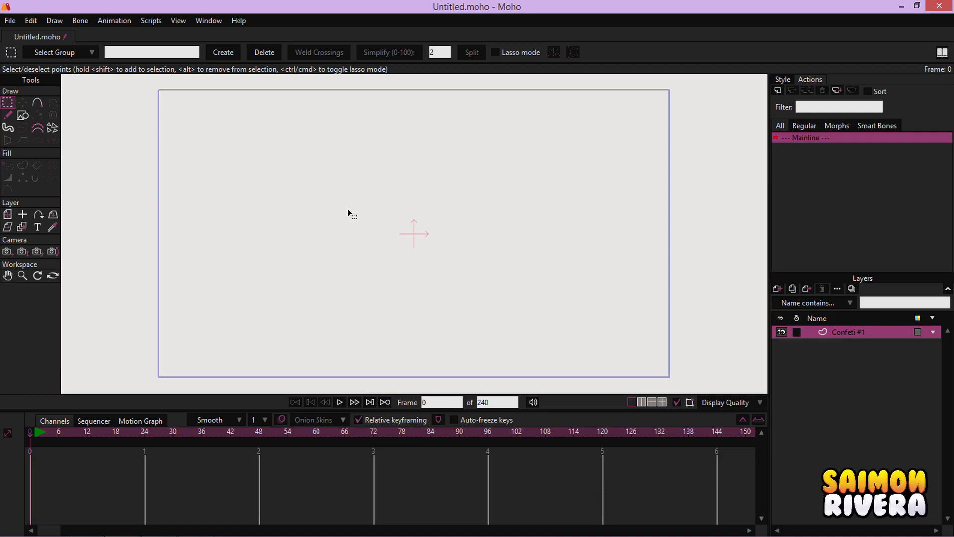
# - Draw a rectangle near the middle of the canvas on the Confeti #1 layer and move it closer to the centre
pyautogui.click(22, 115)
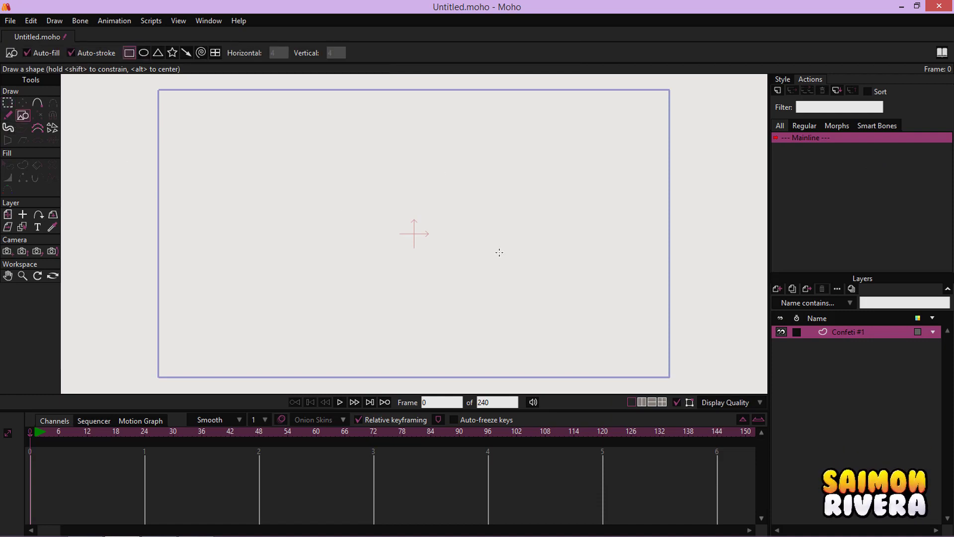
pyautogui.scroll(5, 398, 226)
pyautogui.moveTo(367, 200)
pyautogui.mouseDown()
pyautogui.moveTo(488, 321)
pyautogui.moveTo(492, 300)
pyautogui.mouseUp()
pyautogui.click(24, 104)
pyautogui.moveTo(472, 260); pyautogui.dragTo(447, 246)
# - Turn off the rectangle's stroke and set its fill to red E13939
pyautogui.click(8, 165)
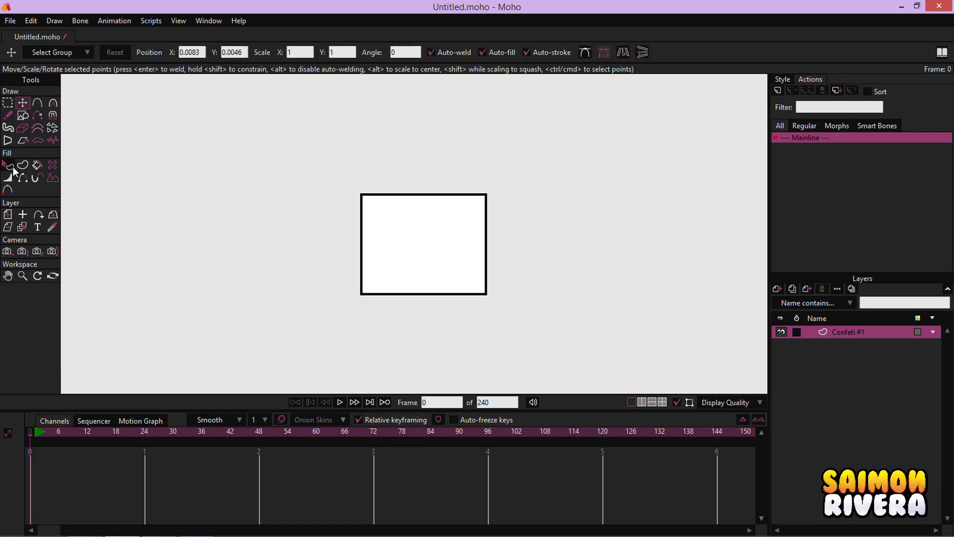
pyautogui.click(783, 81)
pyautogui.click(819, 97)
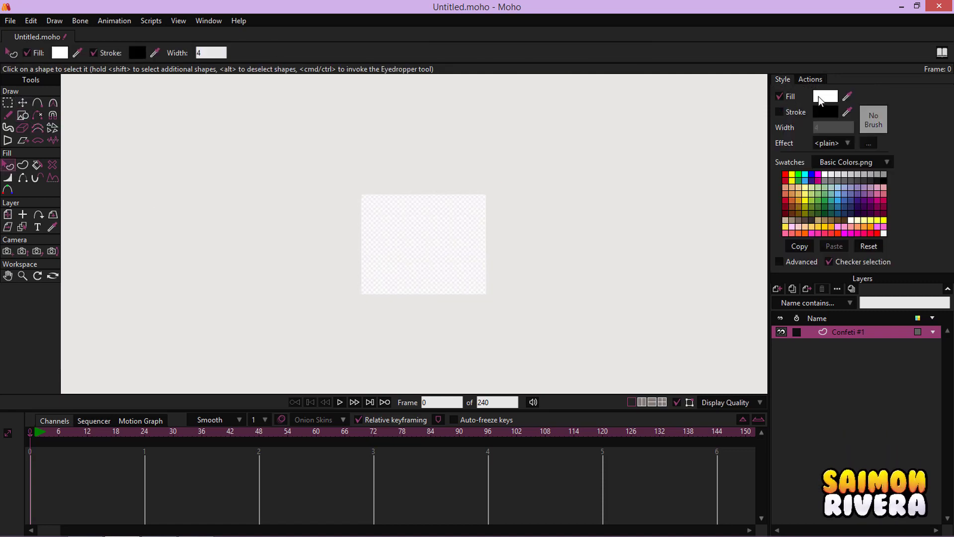
pyautogui.click(770, 173)
pyautogui.moveTo(773, 159); pyautogui.dragTo(745, 132)
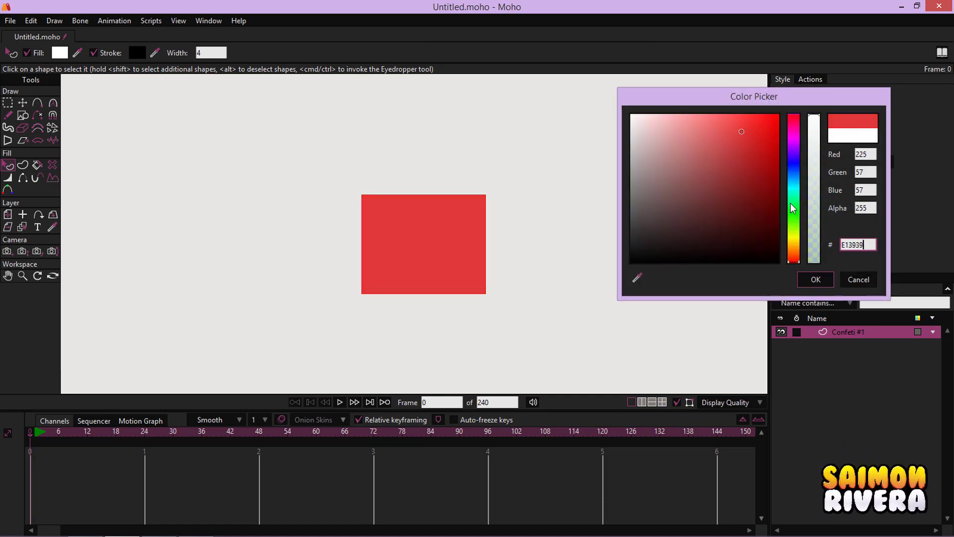
pyautogui.click(816, 280)
# - Select the rectangle's points and set their position to X 0, Y 0
pyautogui.scroll(-4, 508, 244)
pyautogui.moveTo(532, 252)
pyautogui.mouseDown()
pyautogui.moveTo(508, 264)
pyautogui.moveTo(536, 240)
pyautogui.moveTo(518, 256)
pyautogui.mouseUp()
pyautogui.scroll(8, 508, 258)
pyautogui.scroll(-5, 535, 239)
pyautogui.click(8, 103)
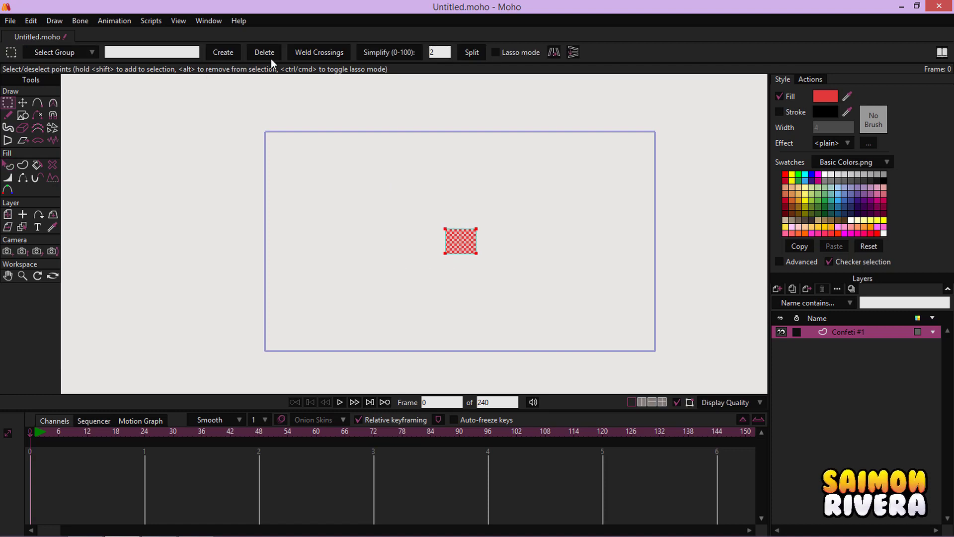
pyautogui.click(22, 103)
pyautogui.moveTo(240, 53); pyautogui.dragTo(142, 54)
pyautogui.write('00')
pyautogui.press('Return')
pyautogui.scroll(4, 438, 208)
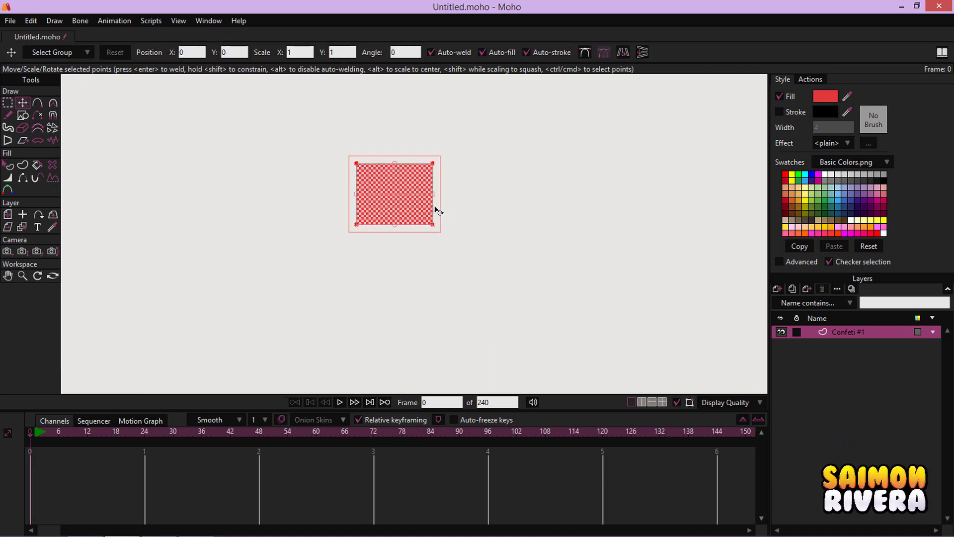
# - Scale the whole Confeti #1 layer down uniformly to about 0.34
pyautogui.click(8, 214)
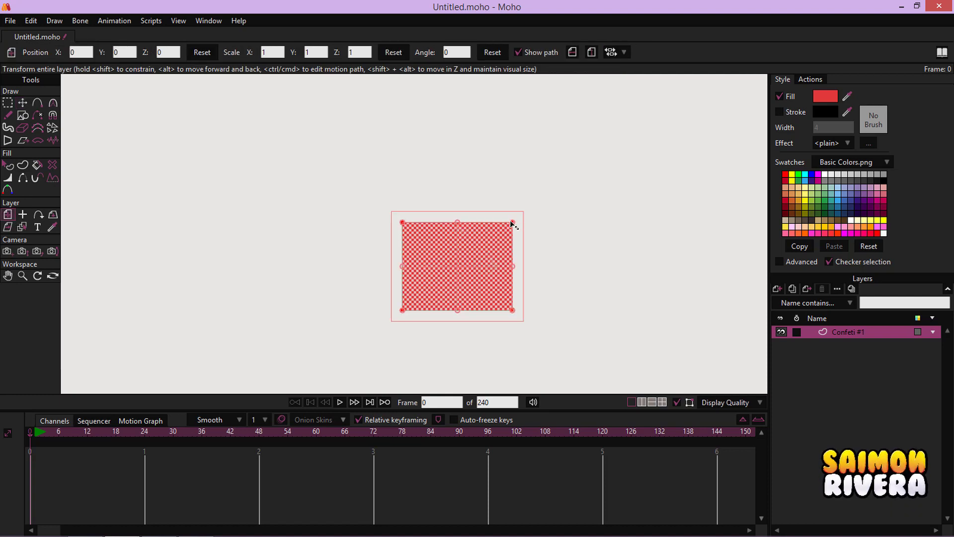
pyautogui.moveTo(508, 224); pyautogui.dragTo(448, 261)
pyautogui.scroll(-4, 486, 252)
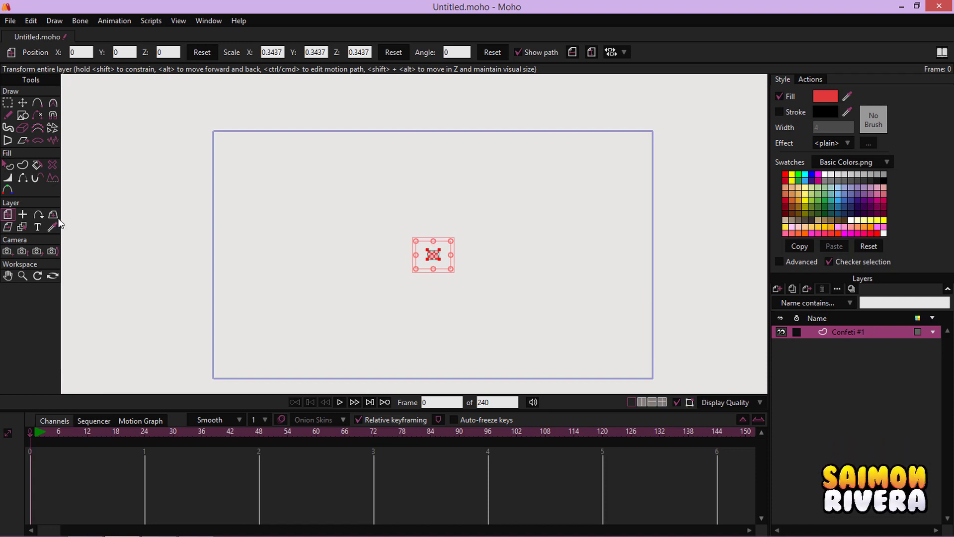
pyautogui.scroll(4, 398, 236)
pyautogui.moveTo(506, 284); pyautogui.dragTo(494, 251)
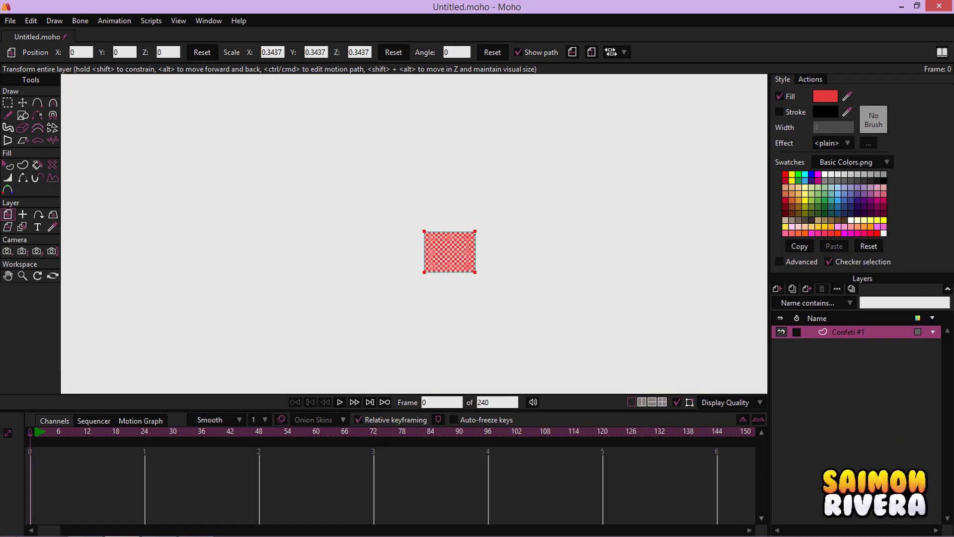
# - Rotate the Confeti #1 layer in 3D at frame 1 to about X 34, Y -4
pyautogui.click(35, 436)
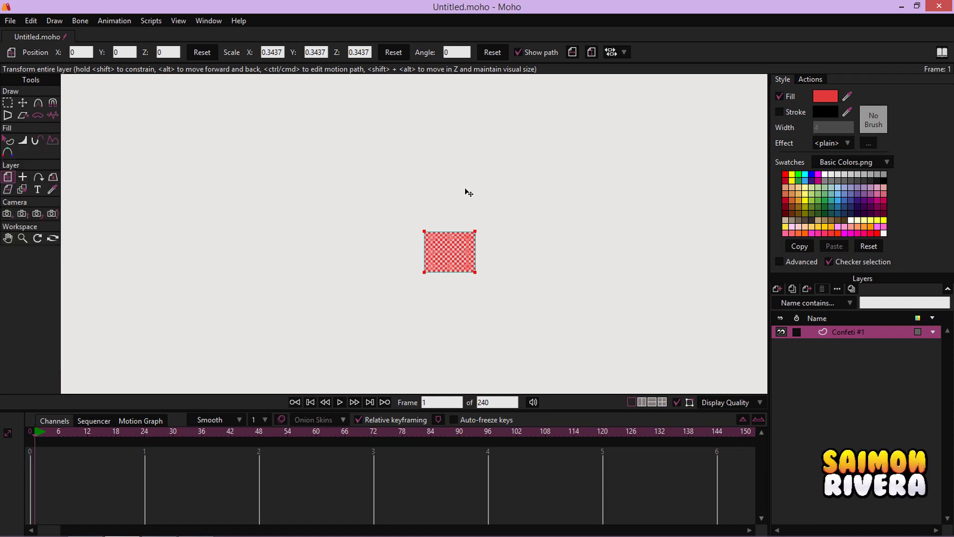
pyautogui.click(53, 179)
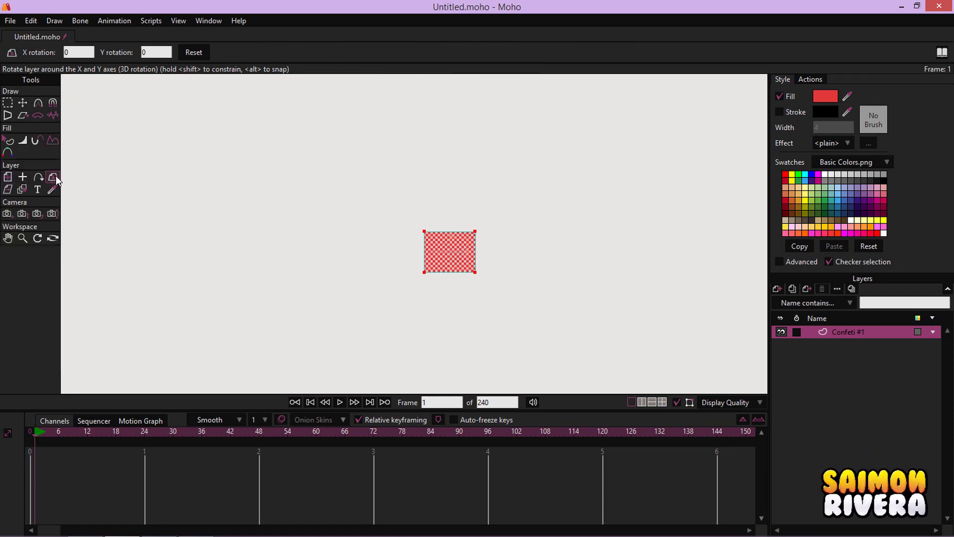
pyautogui.moveTo(516, 258); pyautogui.dragTo(447, 252)
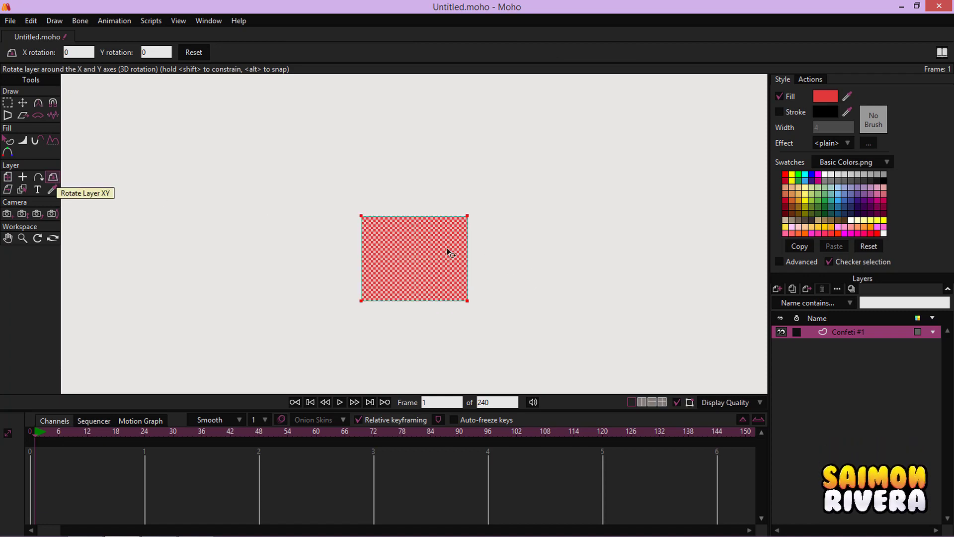
pyautogui.moveTo(360, 247); pyautogui.dragTo(437, 288)
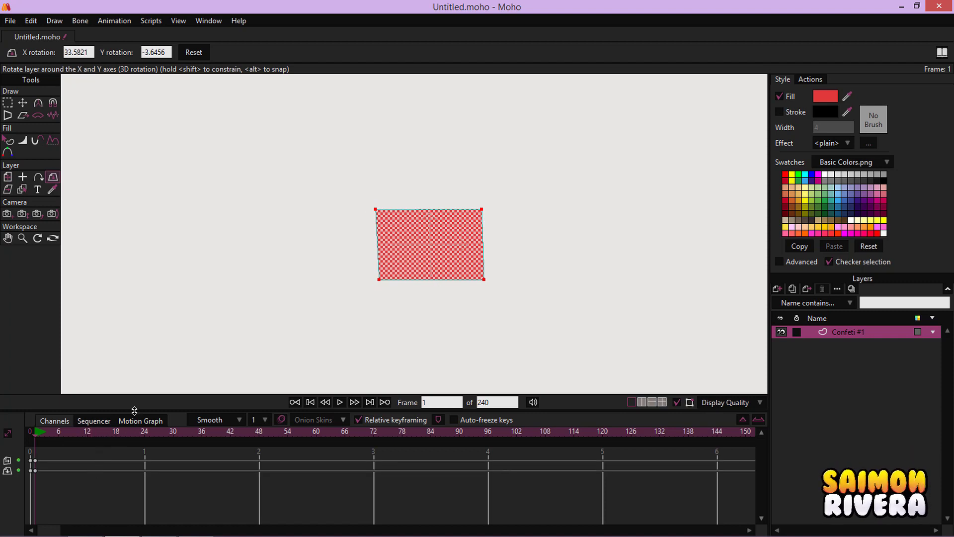
# - Enlarge the timeline area and rotate the layer in 3D at frame 12 to about X 93, Y -31
pyautogui.moveTo(135, 413); pyautogui.dragTo(135, 392)
pyautogui.click(88, 414)
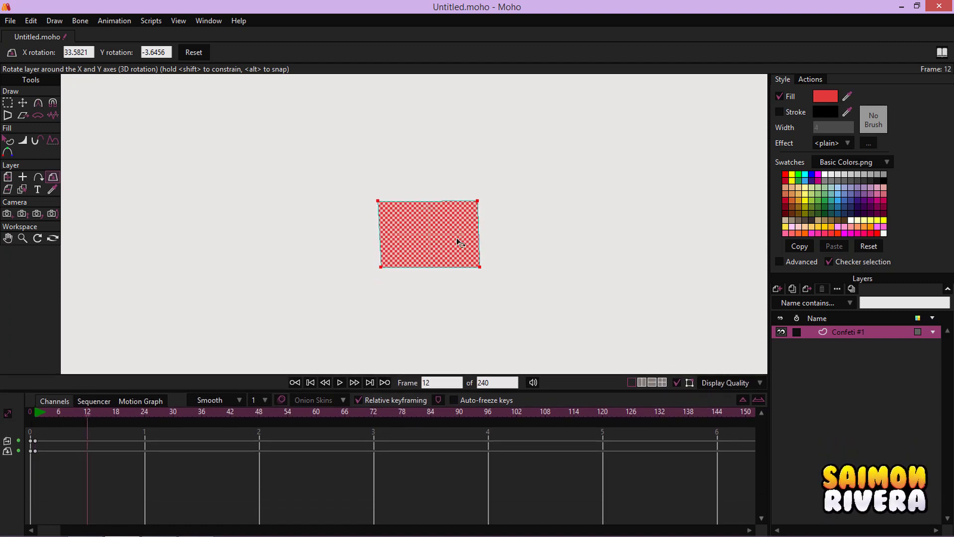
pyautogui.moveTo(470, 223); pyautogui.dragTo(225, 343)
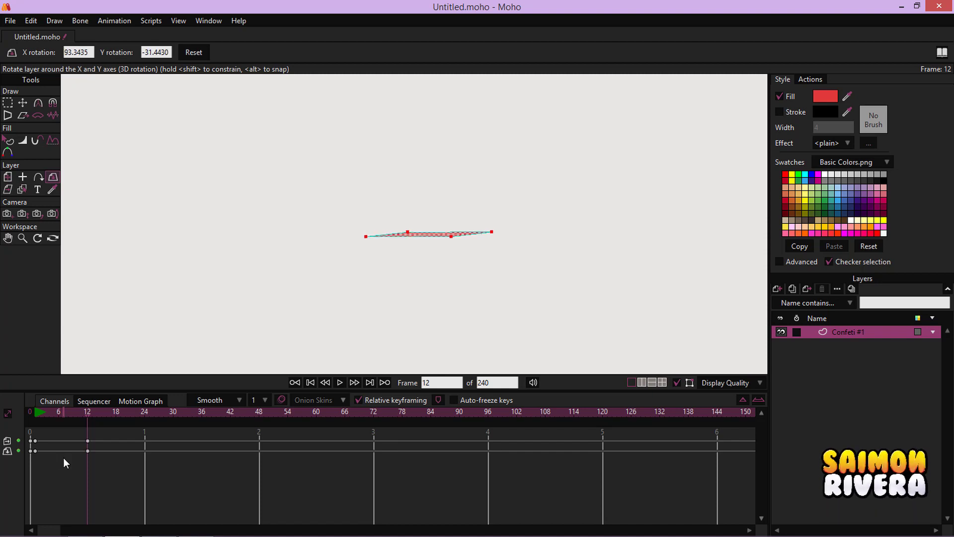
pyautogui.click(145, 414)
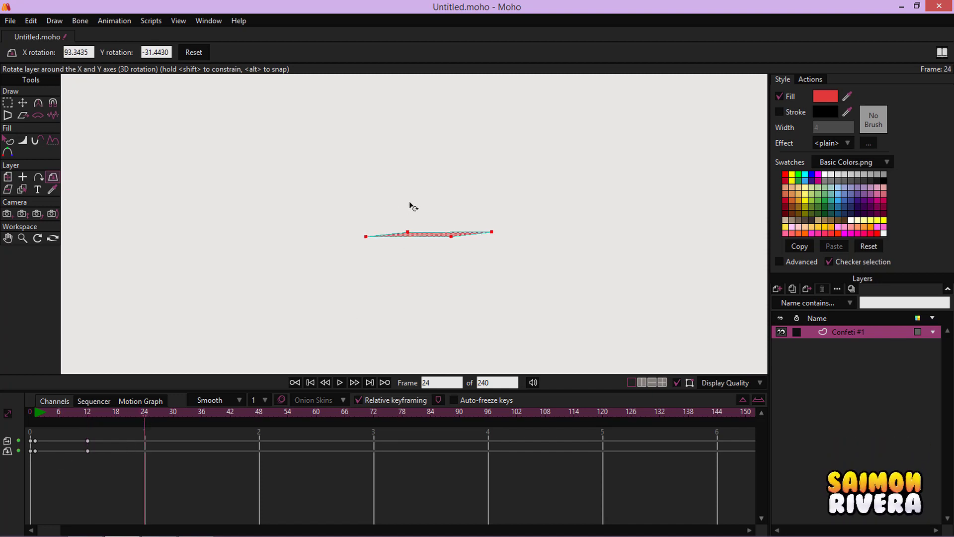
# - Set the layer's X and Y rotation to 0 at frame 1
pyautogui.click(37, 413)
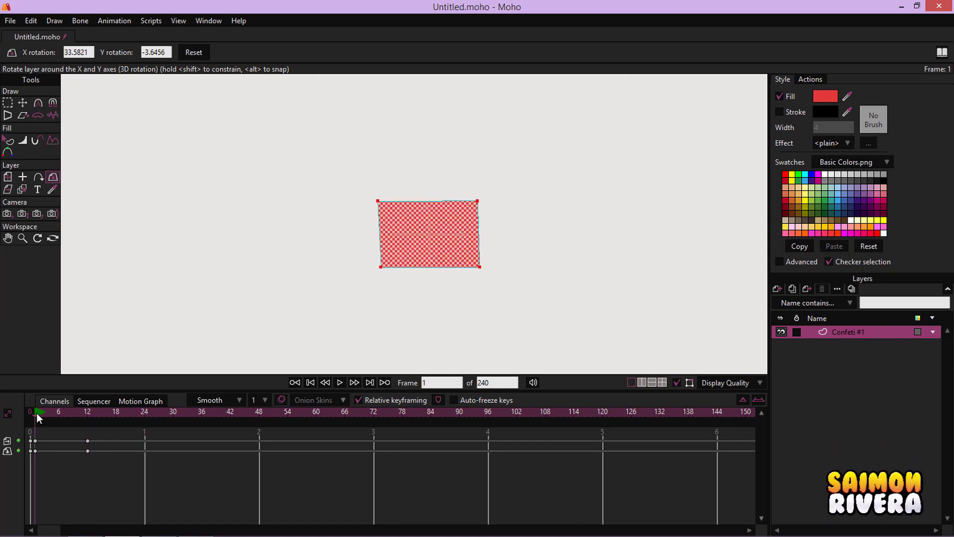
pyautogui.doubleClick(159, 52)
pyautogui.write('0')
pyautogui.doubleClick(78, 52)
pyautogui.write('0')
pyautogui.press('Return')
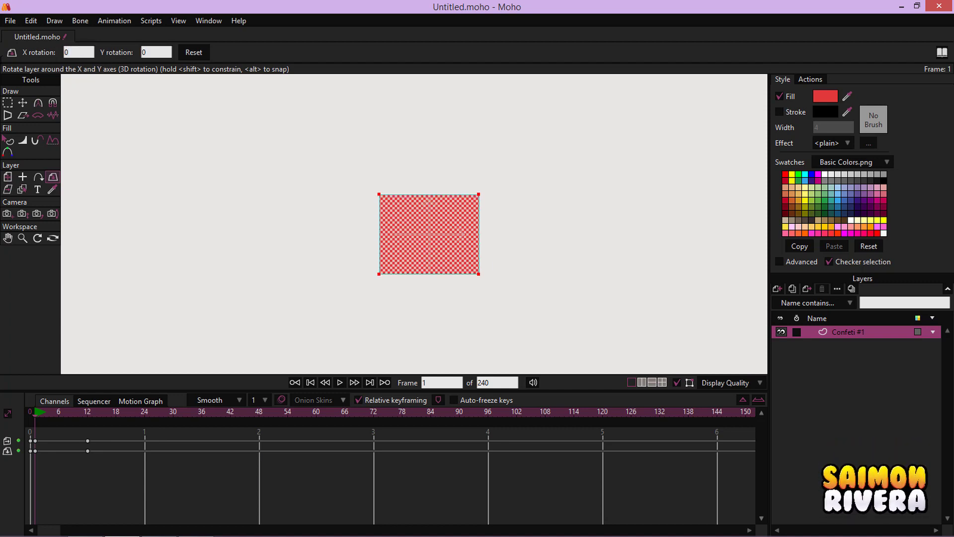
# - Set the layer's X rotation to 95 and Y rotation to -40 at frame 12
pyautogui.click(89, 412)
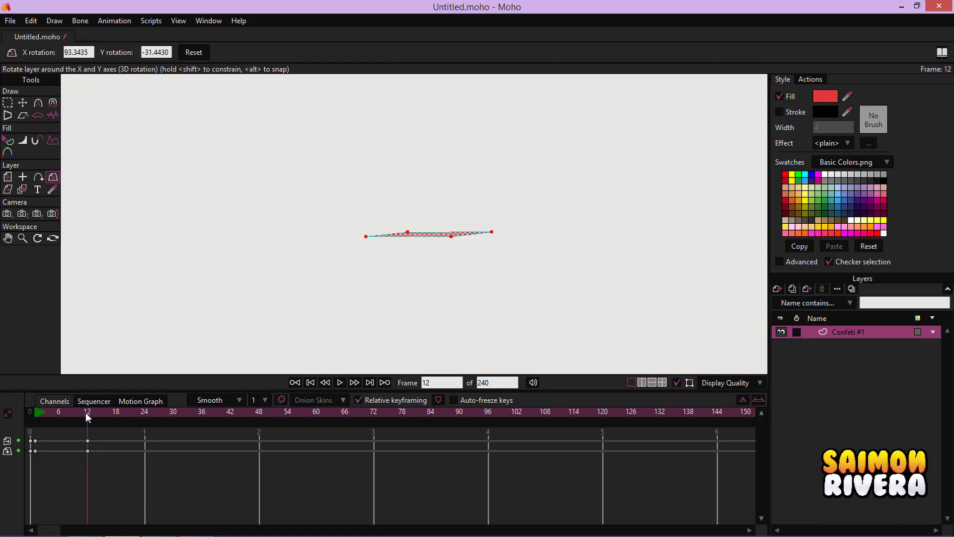
pyautogui.doubleClick(85, 52)
pyautogui.write('9')
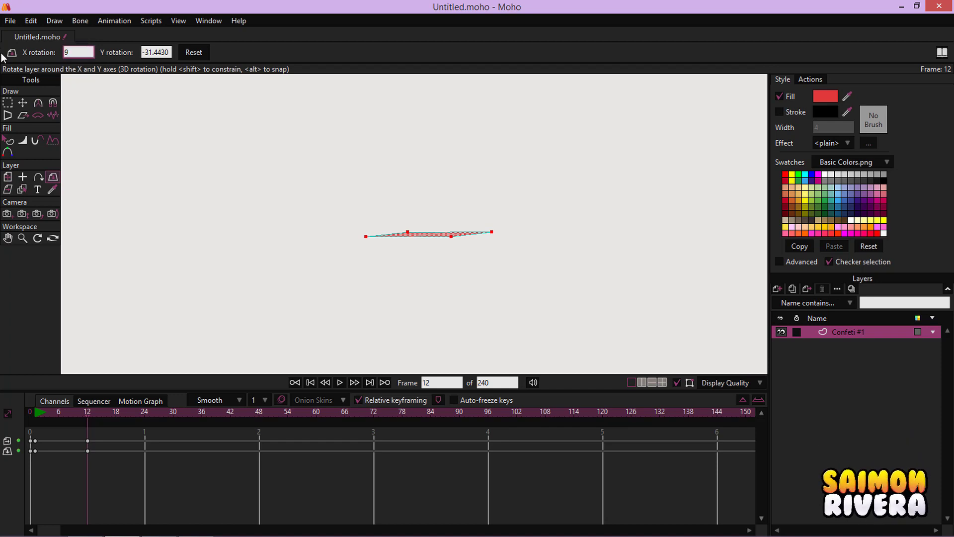
pyautogui.write('5')
pyautogui.click(166, 52)
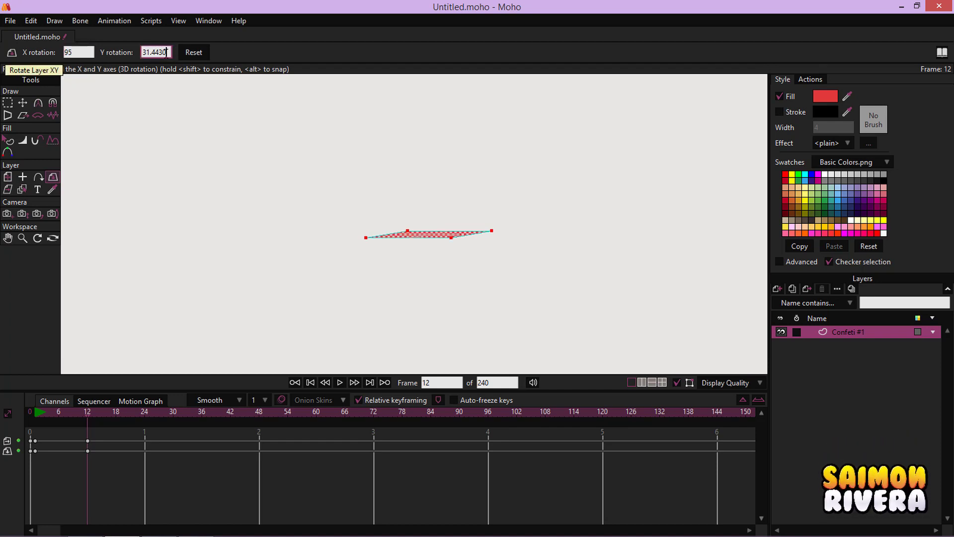
pyautogui.doubleClick(149, 52)
pyautogui.write('-')
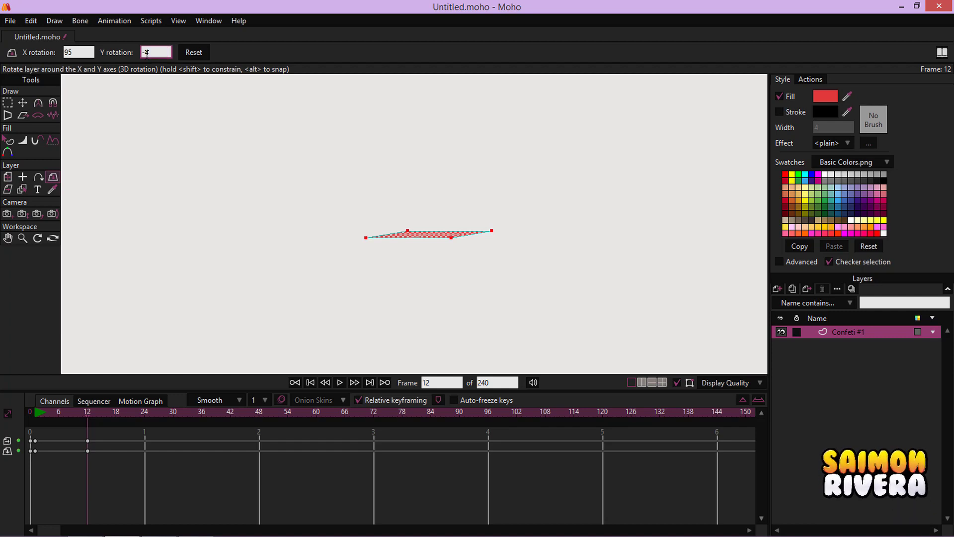
pyautogui.write('40')
pyautogui.press('Return')
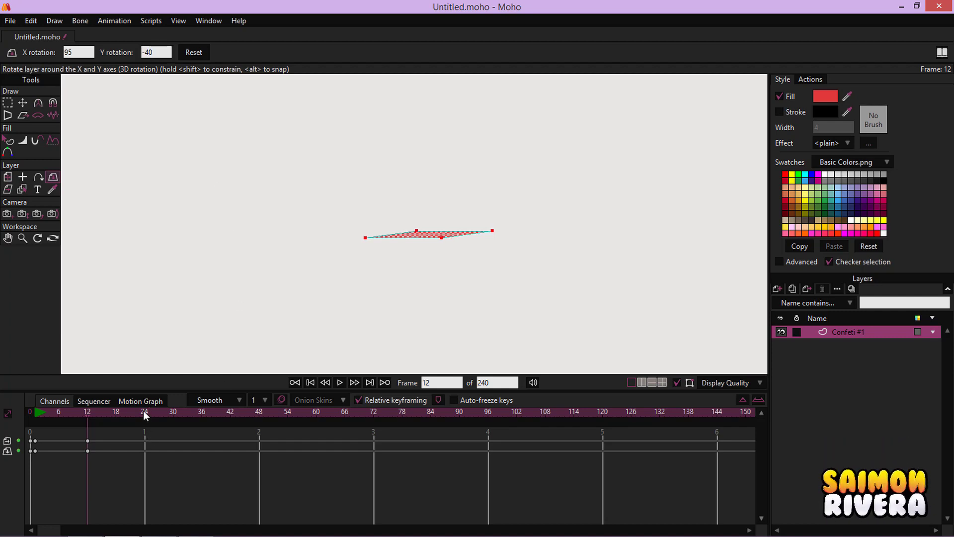
# - Set the layer's X rotation to 180 and Y rotation to -125 at frame 24
pyautogui.click(144, 412)
pyautogui.doubleClick(70, 52)
pyautogui.write('180')
pyautogui.press('Return')
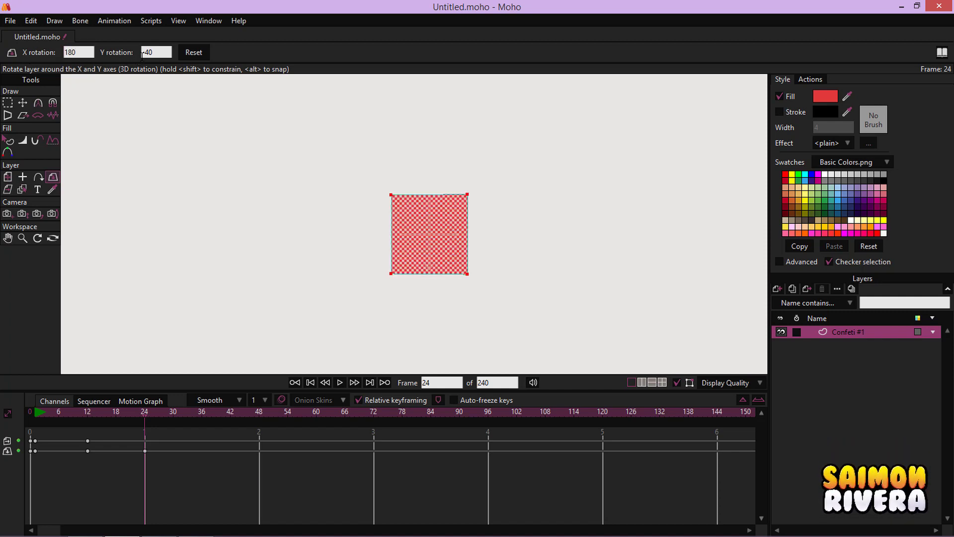
pyautogui.moveTo(155, 53); pyautogui.dragTo(149, 53)
pyautogui.write('90')
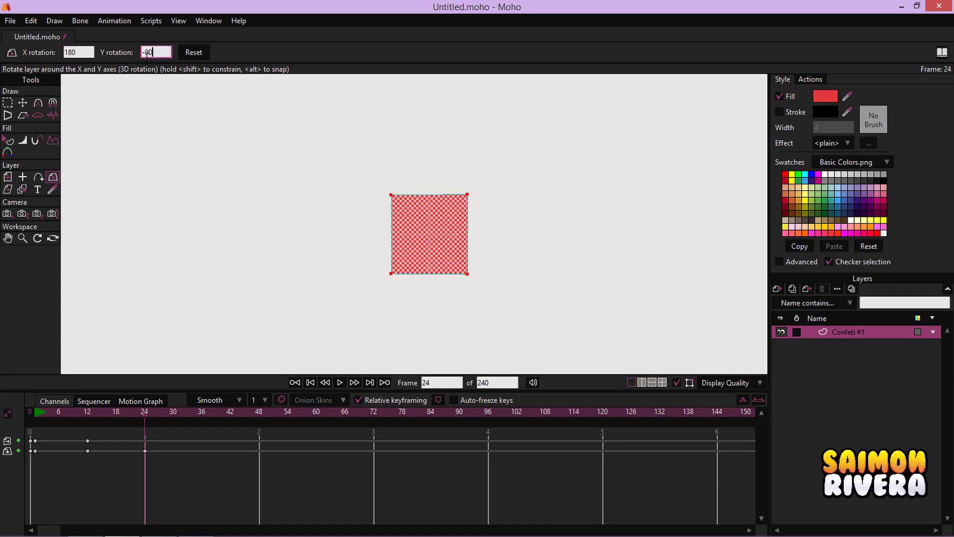
pyautogui.click(87, 52)
pyautogui.doubleClick(148, 52)
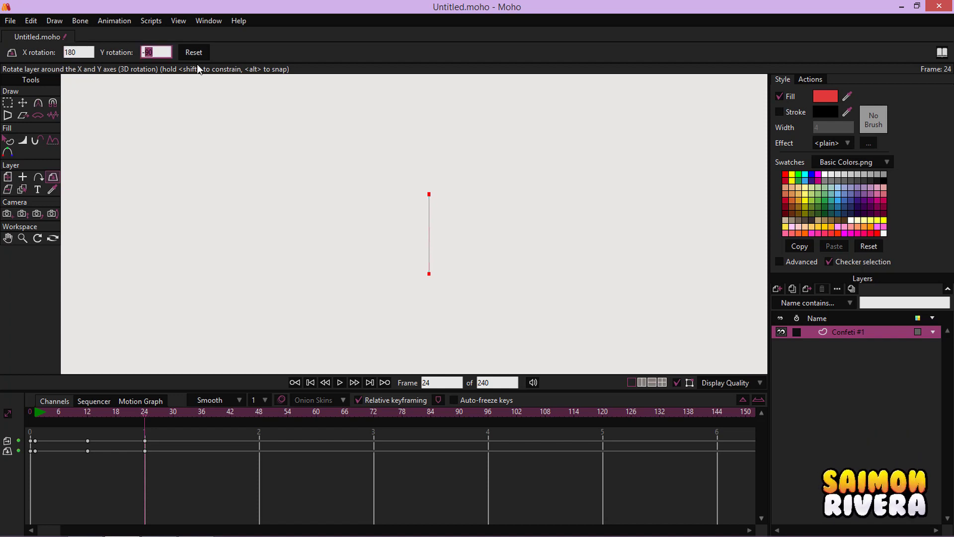
pyautogui.write('125')
pyautogui.press('Return')
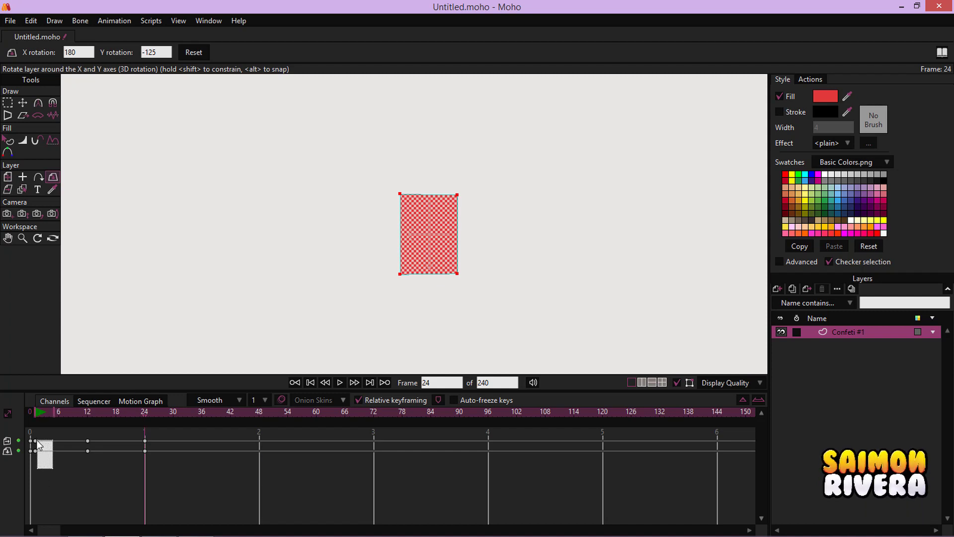
# - Try pasting the frame 1 keyframes at frame 36, and delete the pasted keyframes after previewing the motion
pyautogui.click(201, 411)
pyautogui.hotkey('ctrl', 'v')
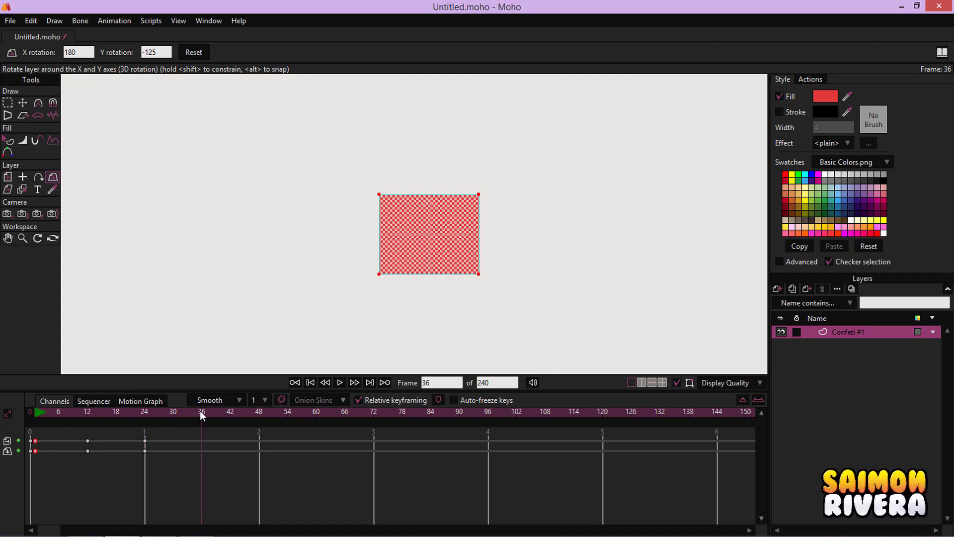
pyautogui.click(122, 412)
pyautogui.moveTo(124, 412); pyautogui.dragTo(197, 409)
pyautogui.moveTo(252, 479); pyautogui.dragTo(196, 435)
pyautogui.press('Delete')
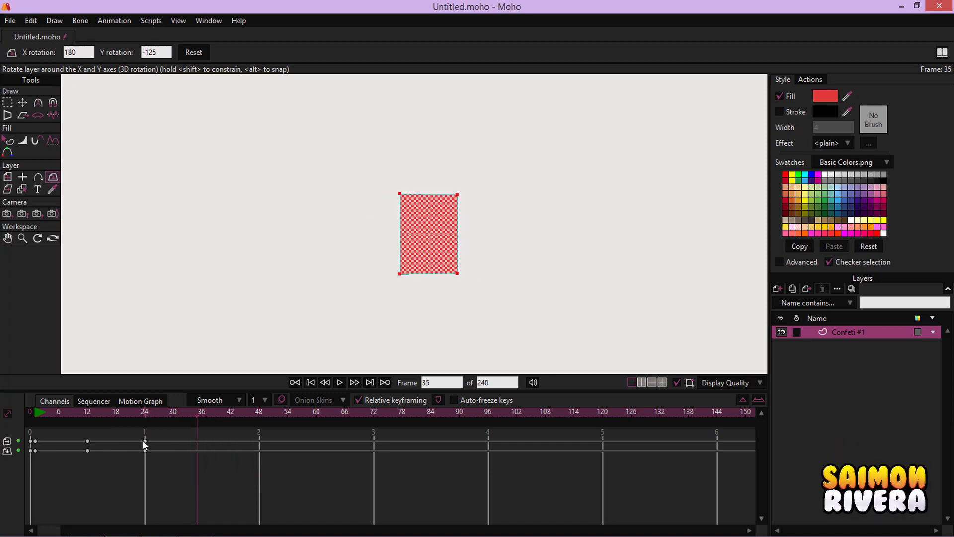
# - Make the frame 24 rotation keyframes cycle back to absolute frame 2
pyautogui.moveTo(162, 465); pyautogui.dragTo(81, 439)
pyautogui.click(144, 411)
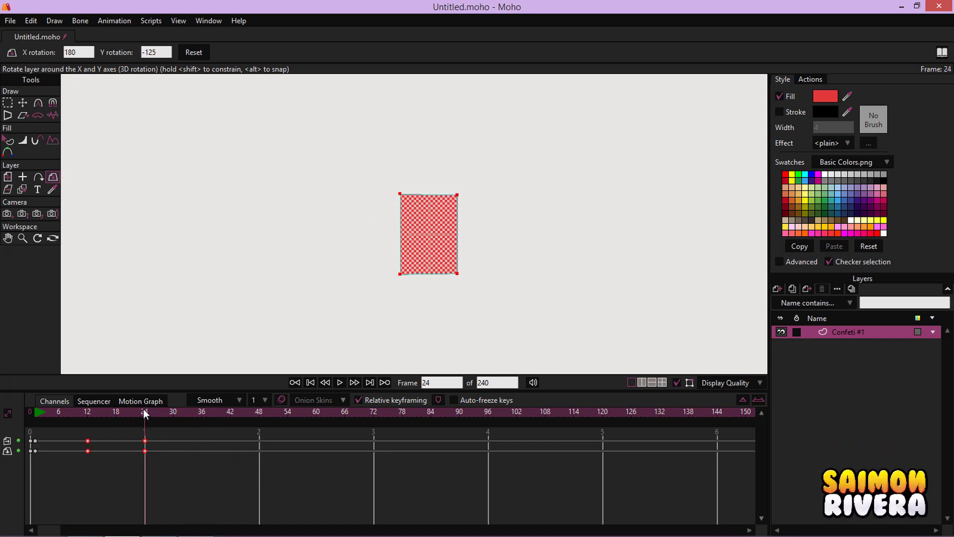
pyautogui.rightClick(145, 441)
pyautogui.click(172, 445)
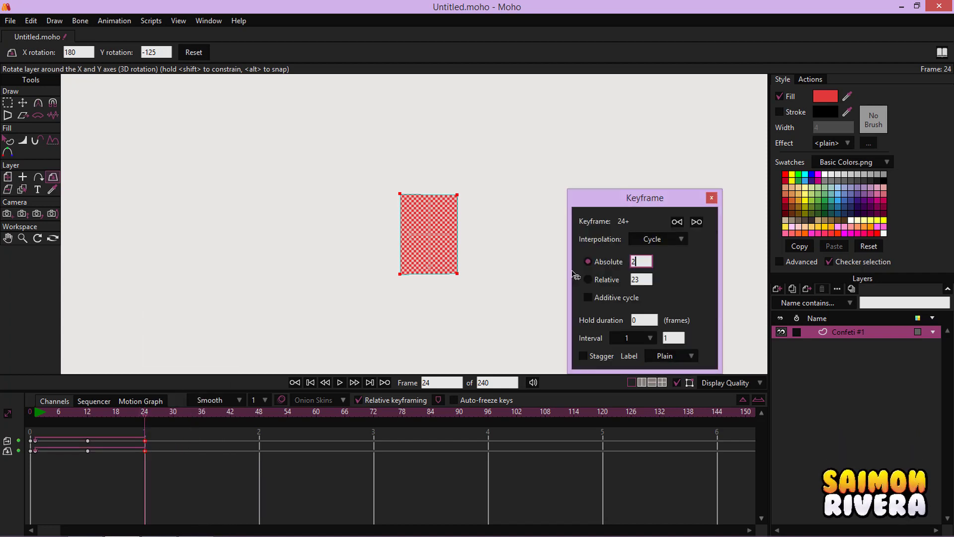
pyautogui.click(711, 198)
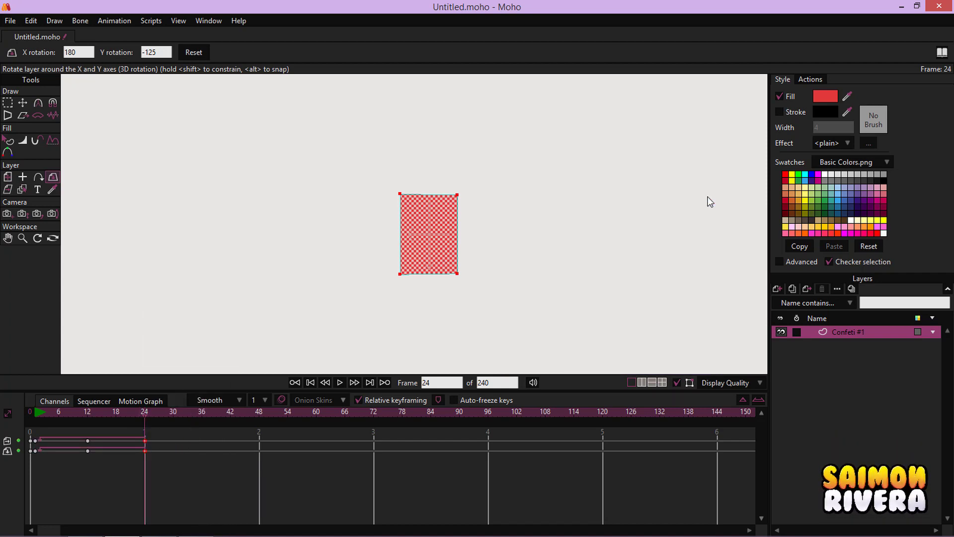
# - Preview the loop from the start, and remove the cycle from the frame 24 keyframes
pyautogui.click(36, 414)
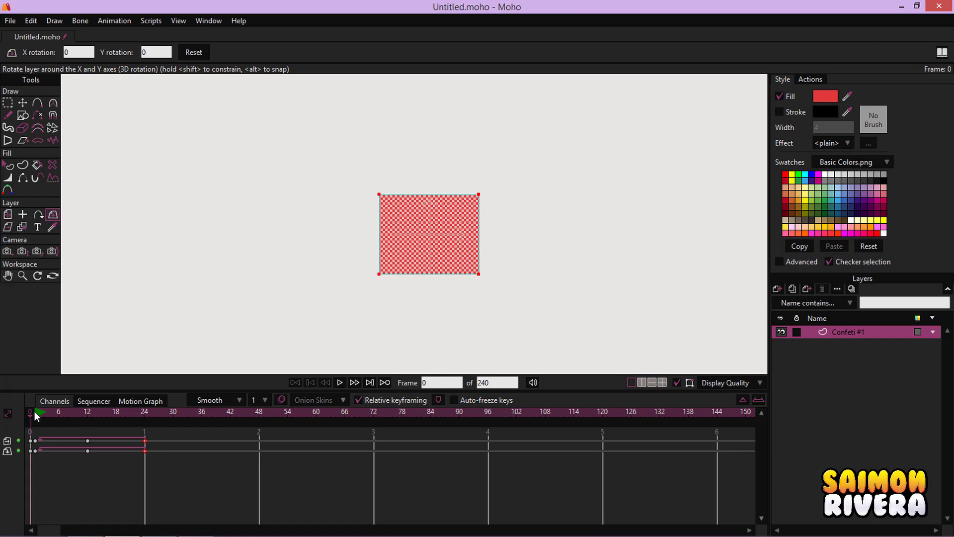
pyautogui.click(342, 383)
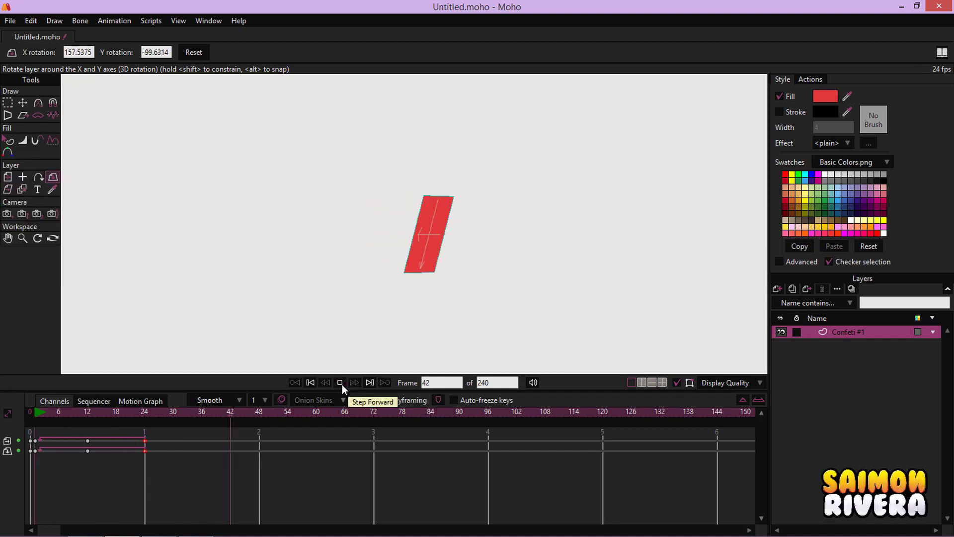
pyautogui.click(341, 382)
pyautogui.moveTo(150, 446); pyautogui.dragTo(141, 437)
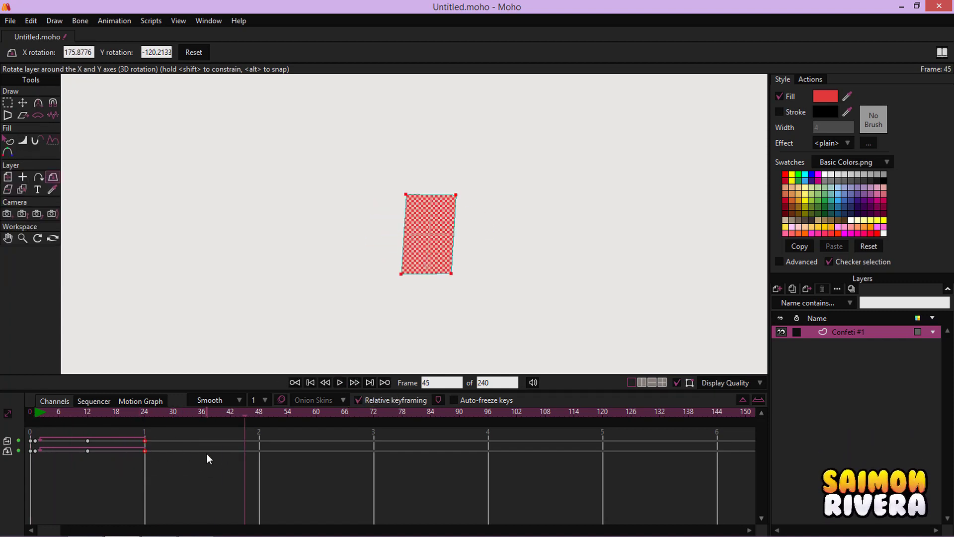
pyautogui.moveTo(90, 412); pyautogui.dragTo(144, 406)
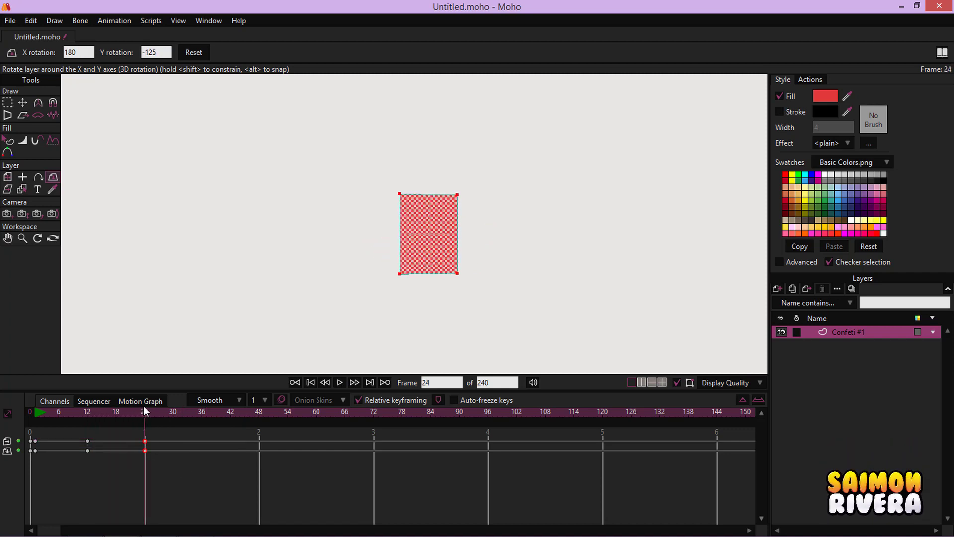
# - Set the layer's X and Y rotation to 0 at frame 36
pyautogui.click(202, 411)
pyautogui.moveTo(165, 52); pyautogui.dragTo(20, 55)
pyautogui.write('00')
pyautogui.press('Return')
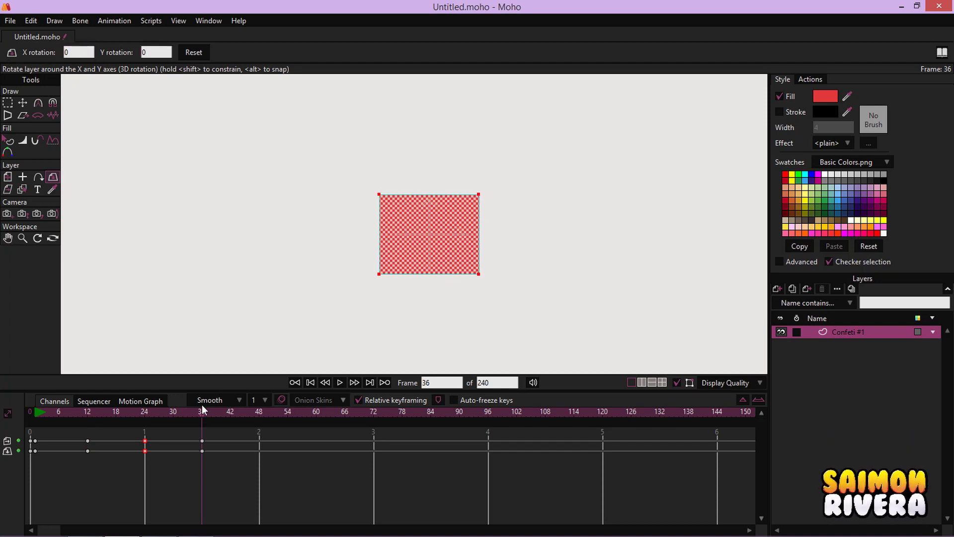
# - Make the frame 36 rotation keyframes cycle back to the start of the animation and preview the loop
pyautogui.moveTo(126, 409); pyautogui.dragTo(196, 404)
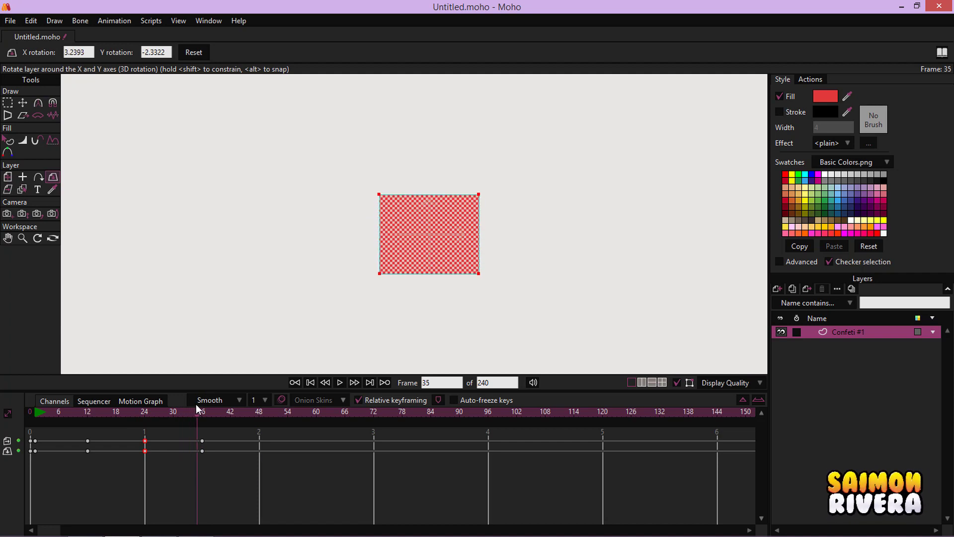
pyautogui.click(202, 442)
pyautogui.rightClick(203, 440)
pyautogui.click(228, 443)
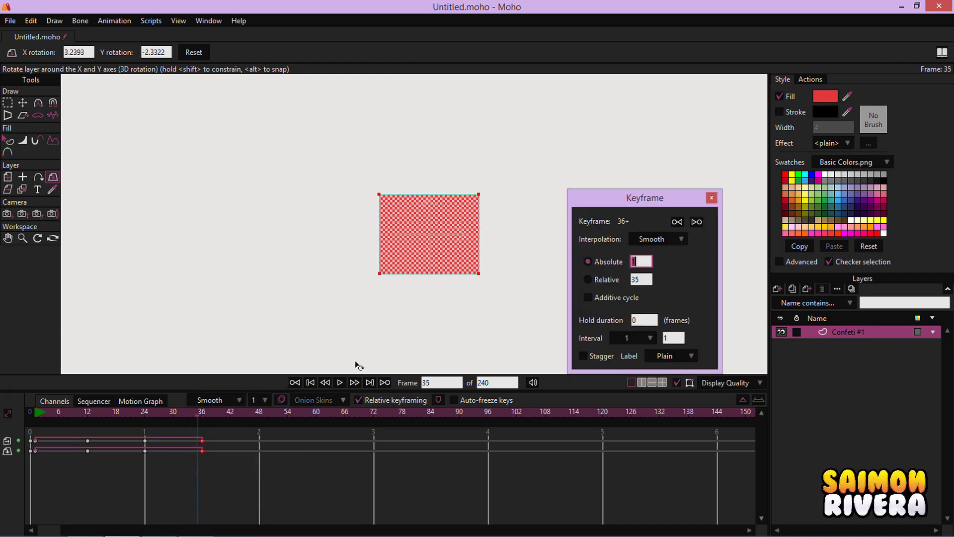
pyautogui.click(711, 200)
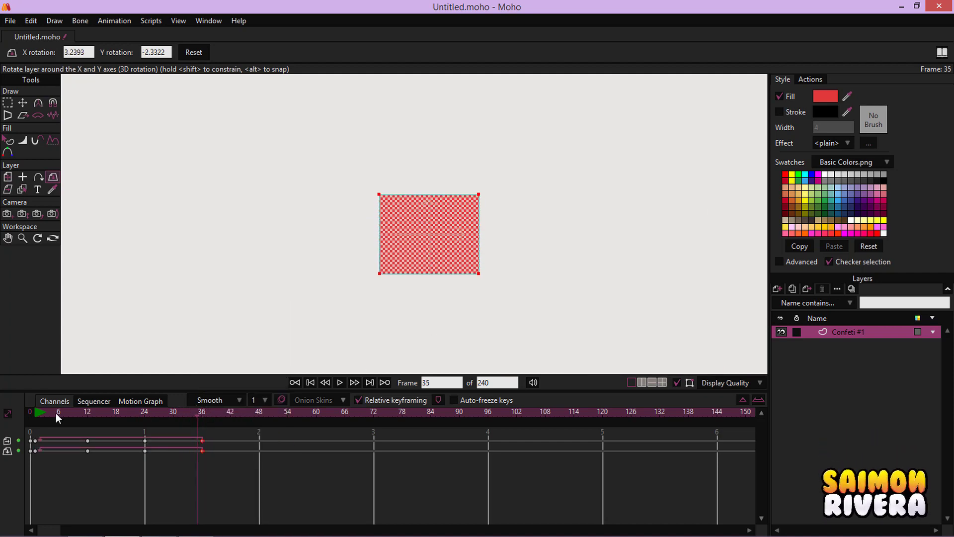
pyautogui.click(38, 410)
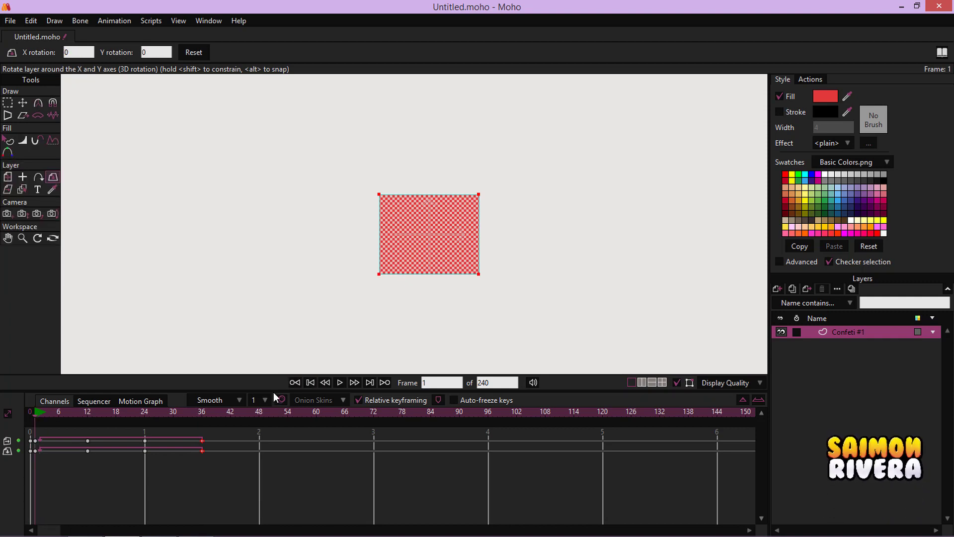
pyautogui.click(342, 383)
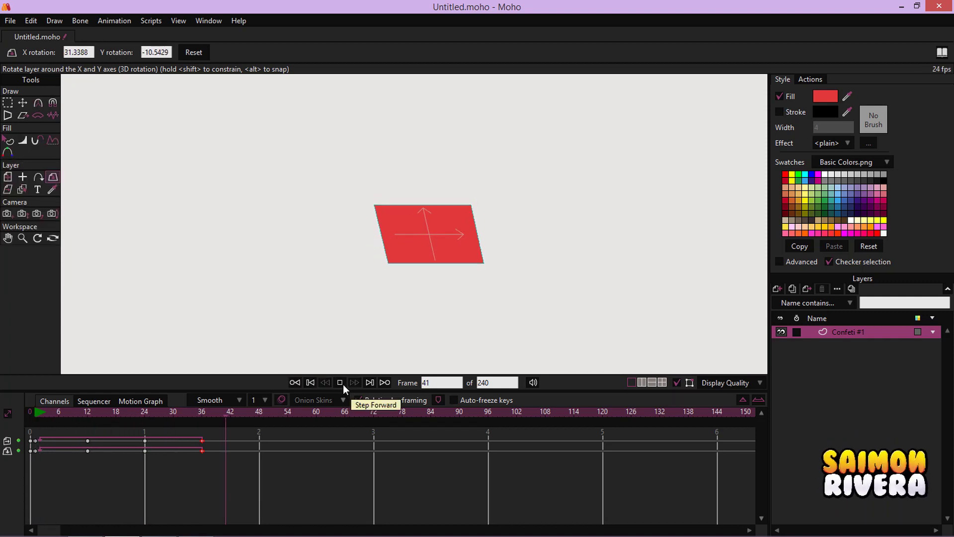
pyautogui.click(342, 383)
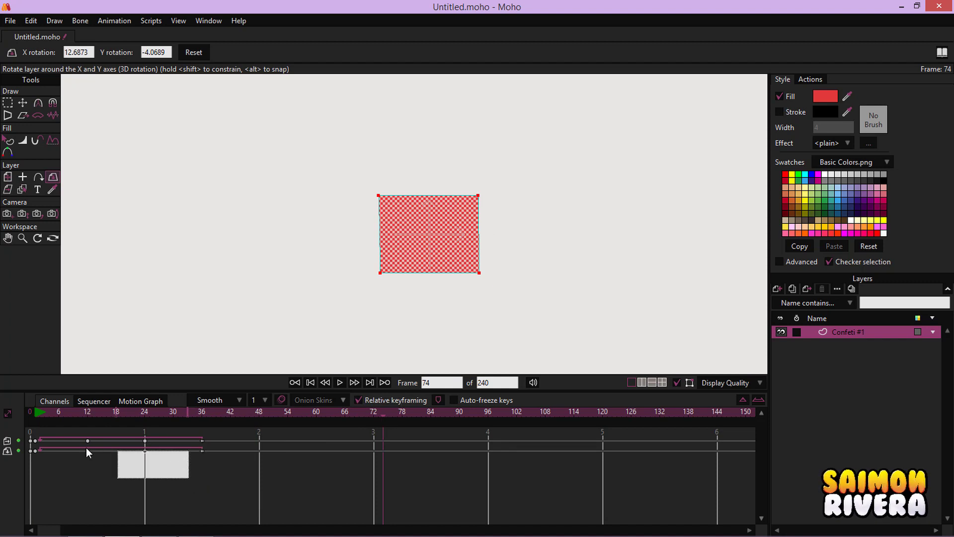
# - Set the rotation keyframes at frames 1, 12 and 24 to Linear interpolation and preview the motion
pyautogui.moveTo(87, 452); pyautogui.dragTo(34, 441)
pyautogui.rightClick(34, 440)
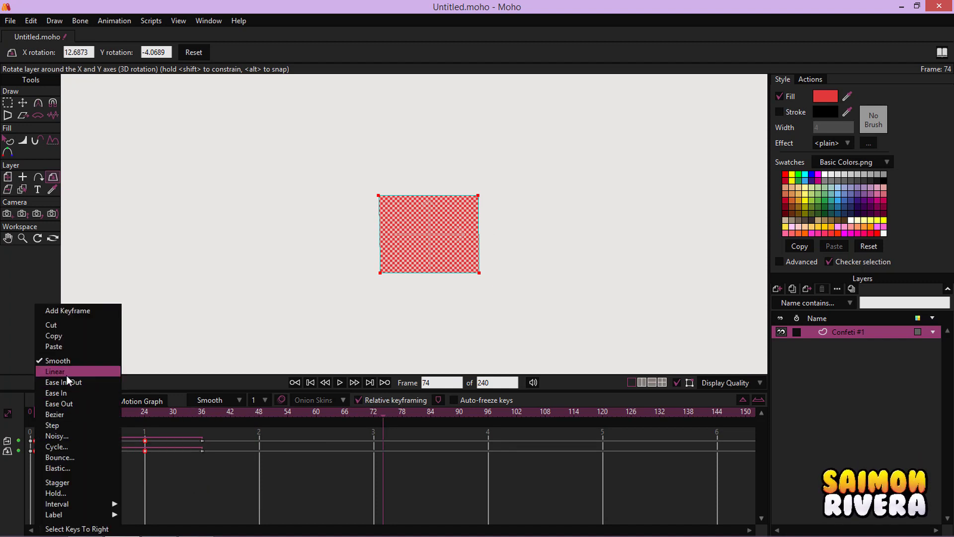
pyautogui.click(67, 374)
pyautogui.click(37, 411)
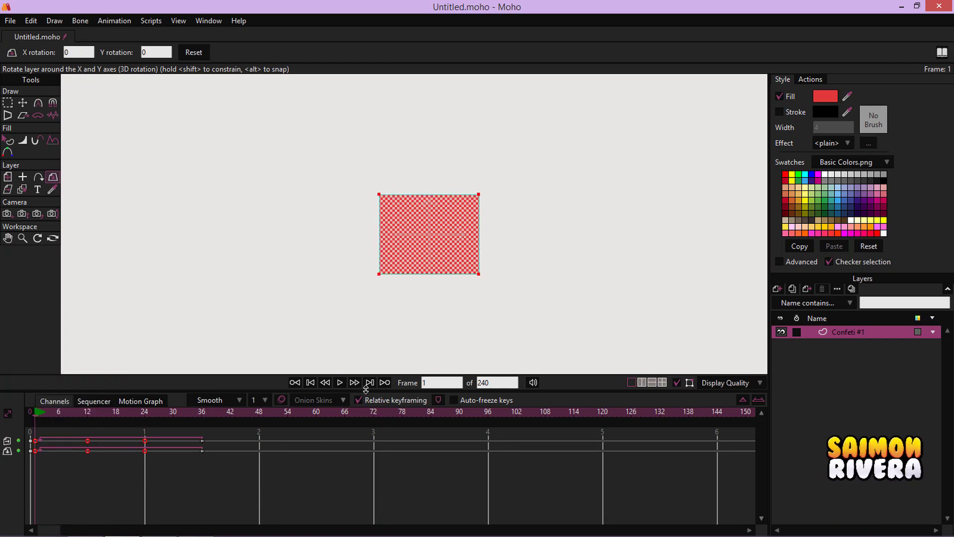
pyautogui.click(341, 382)
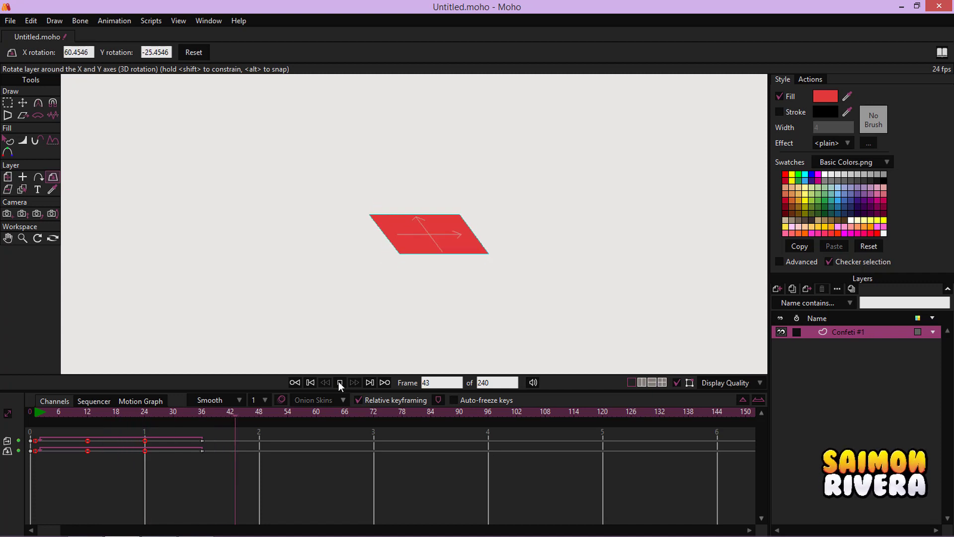
pyautogui.click(340, 383)
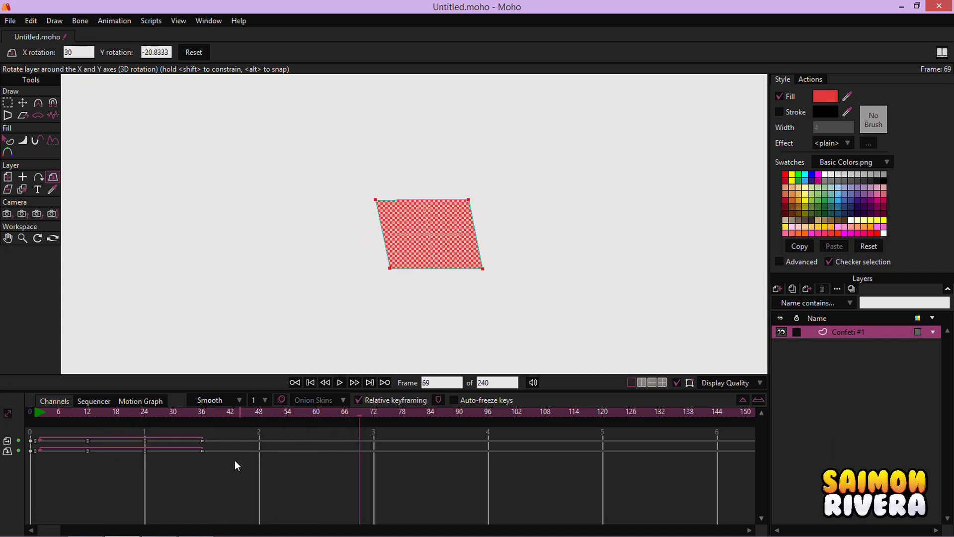
# - Delete the cycled rotation keyframes at frame 36 and check the pose at frame 12
pyautogui.click(202, 441)
pyautogui.press('Delete')
pyautogui.click(202, 412)
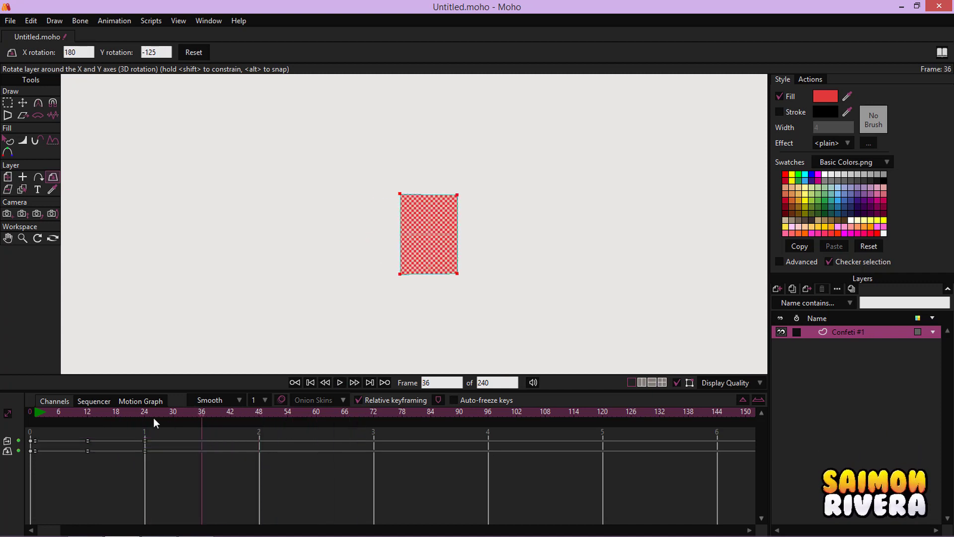
pyautogui.click(87, 413)
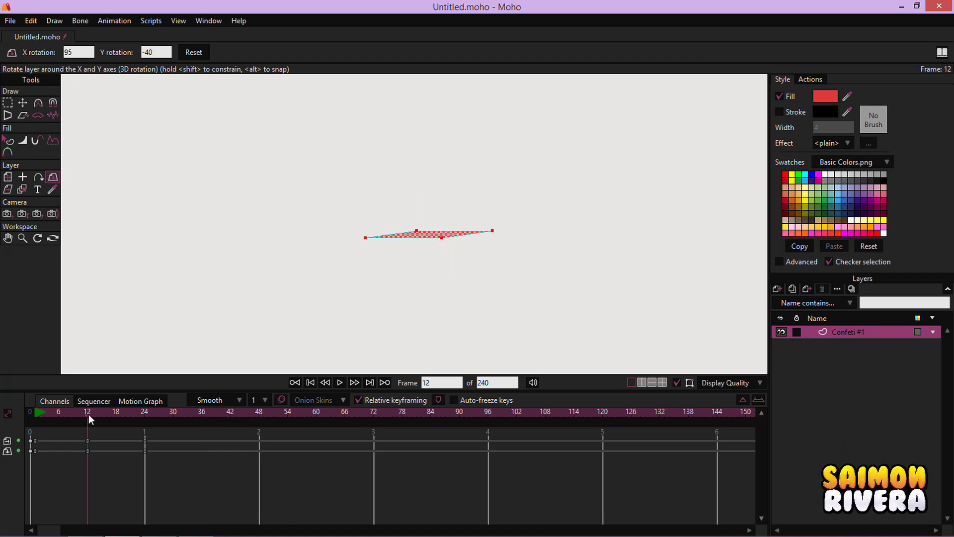
# - Set the layer's X rotation to 270 and Y rotation to -260 at frame 36
pyautogui.moveTo(89, 413); pyautogui.dragTo(201, 412)
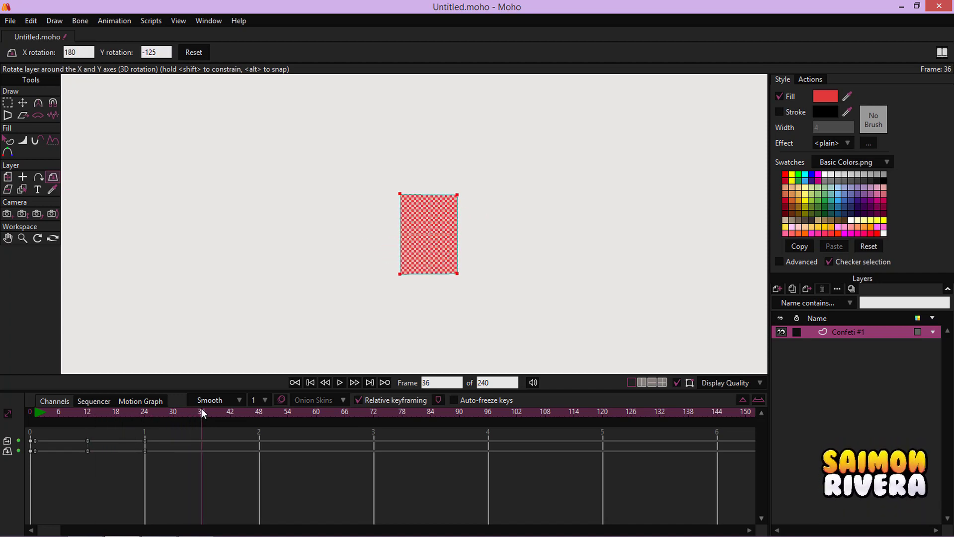
pyautogui.click(79, 52)
pyautogui.write('270')
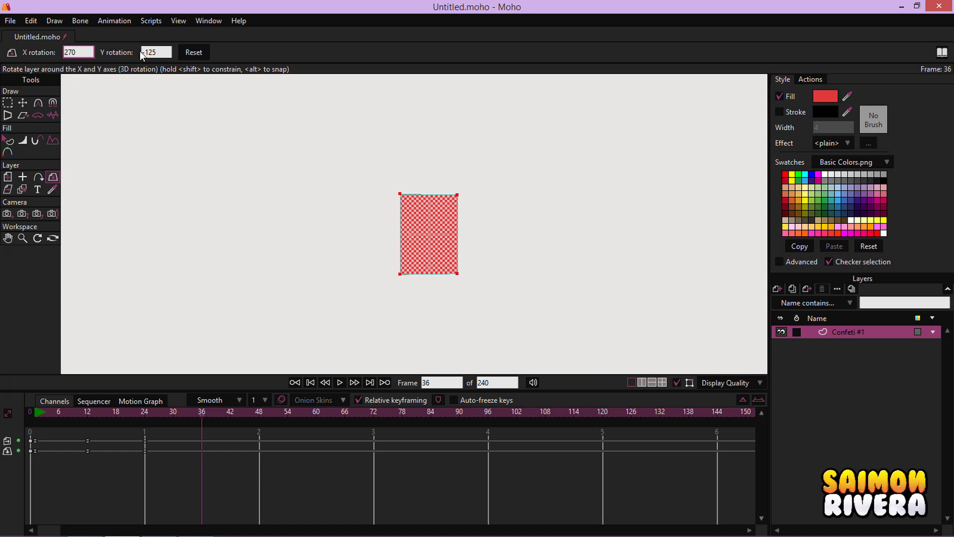
pyautogui.click(167, 52)
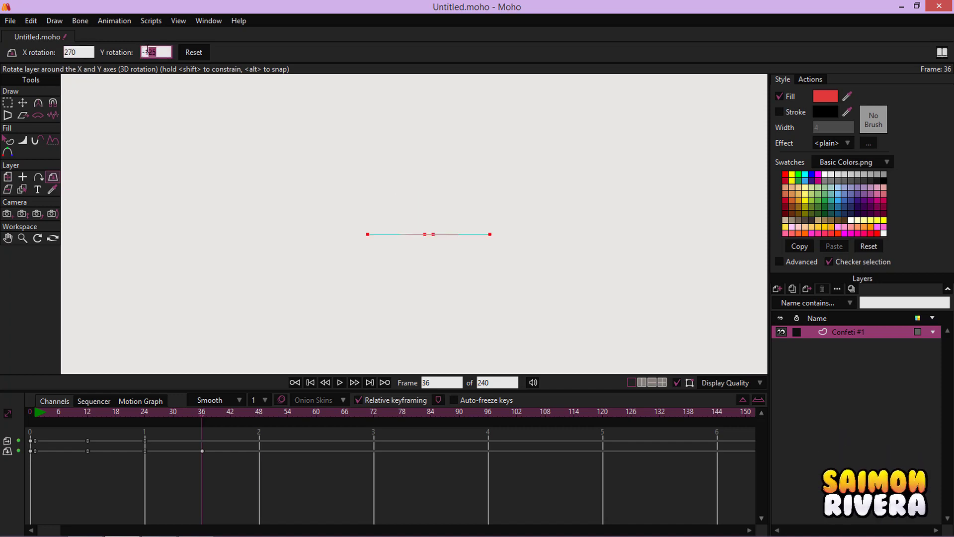
pyautogui.write('-6')
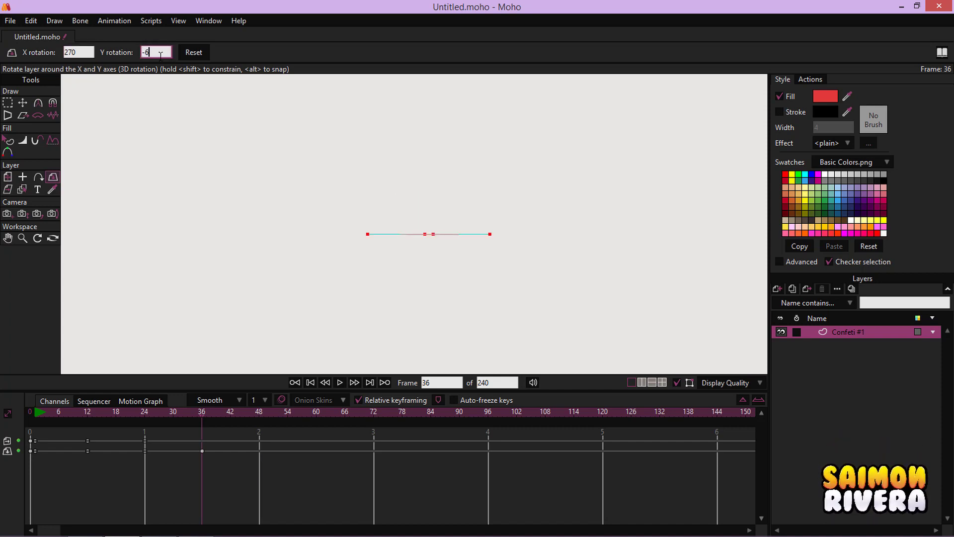
pyautogui.write('0')
pyautogui.press('Return')
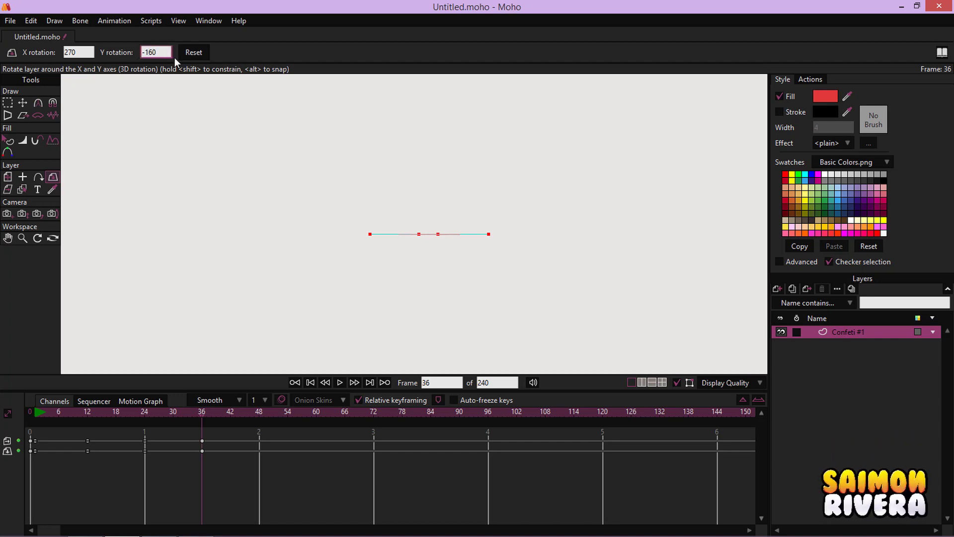
pyautogui.press('Return')
pyautogui.click(146, 52)
pyautogui.press('Return')
pyautogui.doubleClick(71, 52)
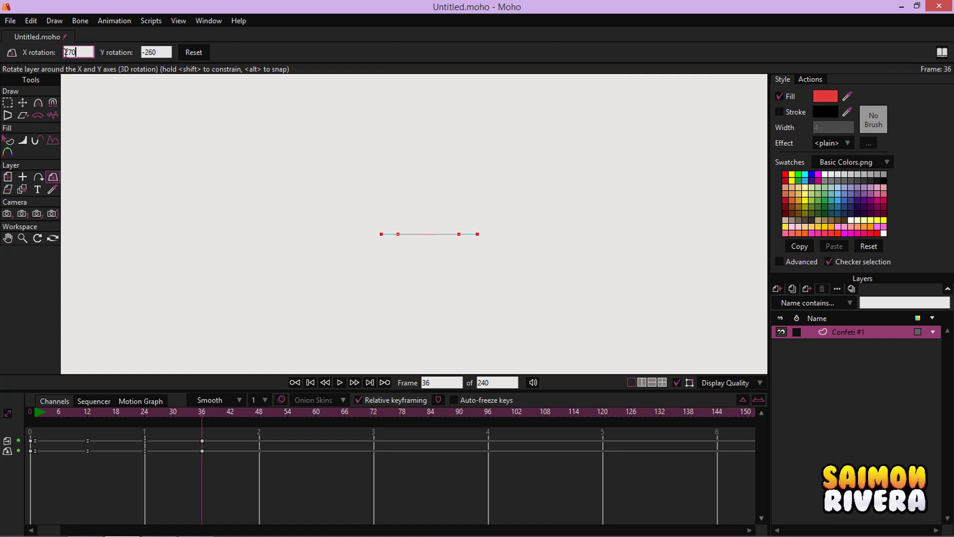
# - Set the layer's X rotation to 365 and Y rotation to -365 at frame 48
pyautogui.moveTo(97, 423); pyautogui.dragTo(260, 406)
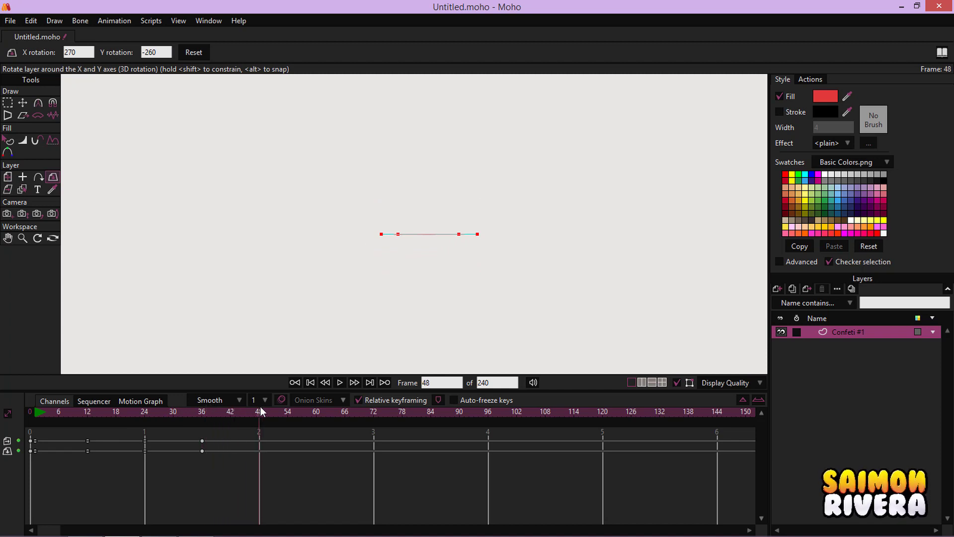
pyautogui.doubleClick(90, 52)
pyautogui.write('3')
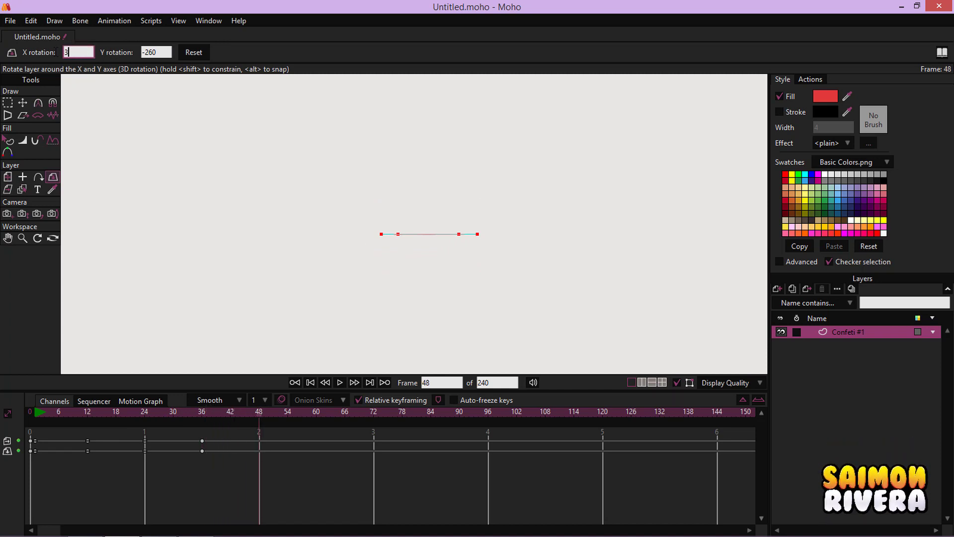
pyautogui.write('35')
pyautogui.press('Return')
pyautogui.doubleClick(151, 52)
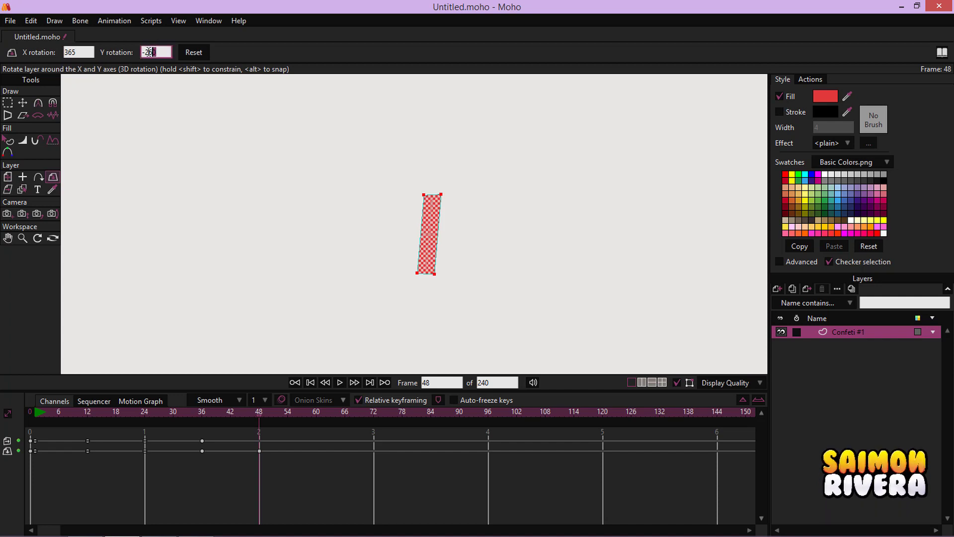
pyautogui.write('365')
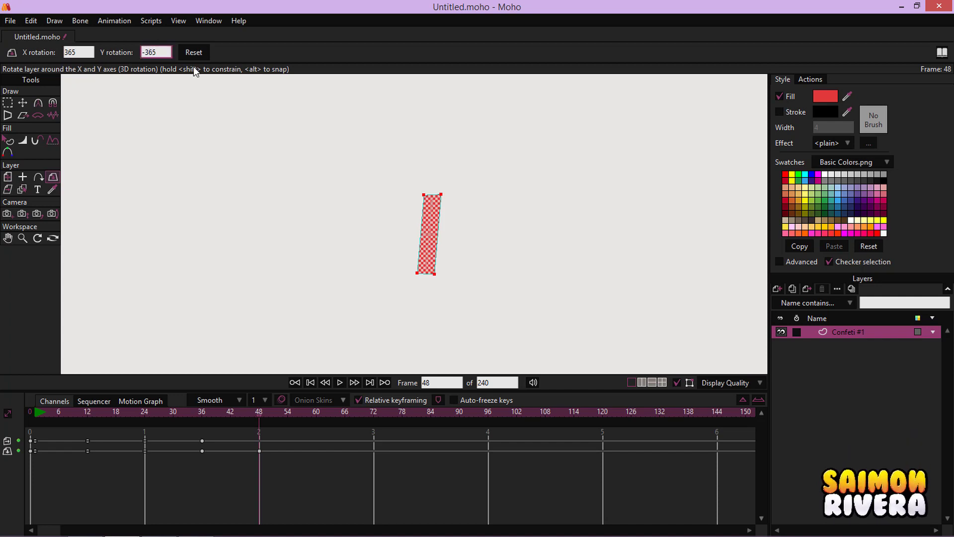
pyautogui.press('Return')
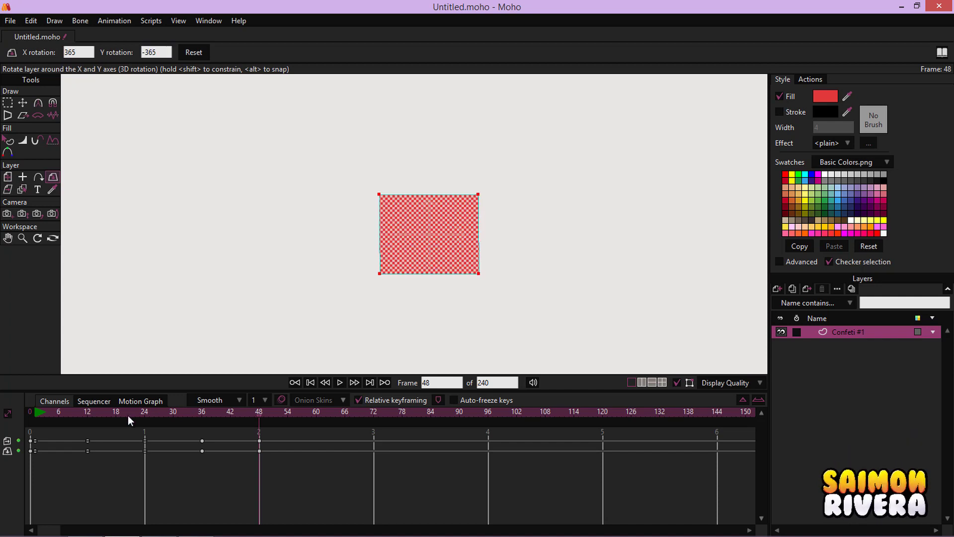
# - Make the frame 48 rotation keyframes cycle back to the animation's start, and set the frame 36 keyframes to Linear interpolation
pyautogui.rightClick(260, 441)
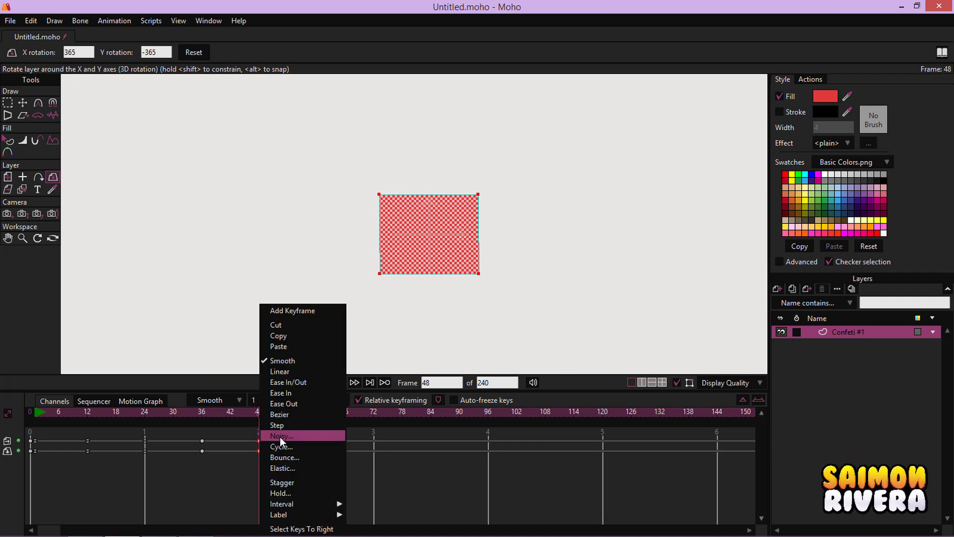
pyautogui.click(279, 446)
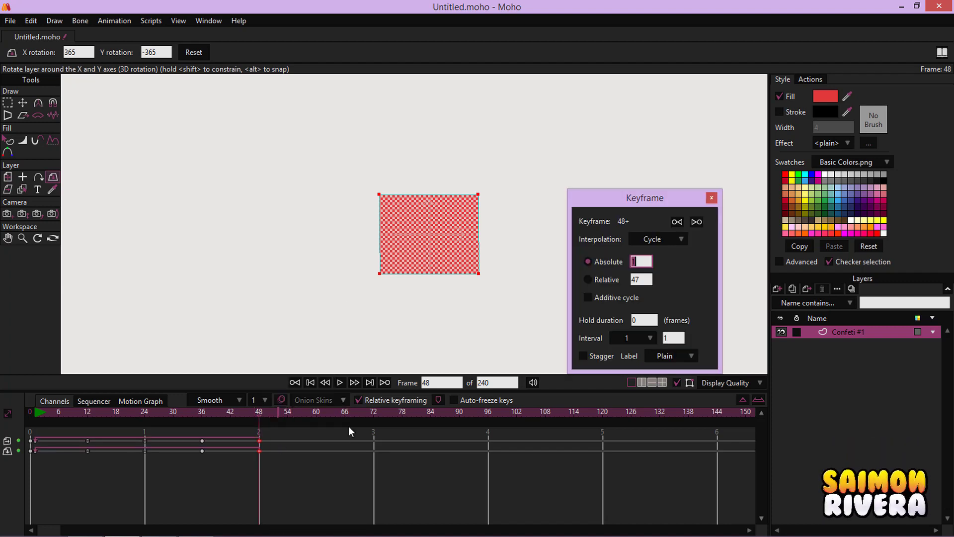
pyautogui.click(712, 196)
pyautogui.rightClick(202, 441)
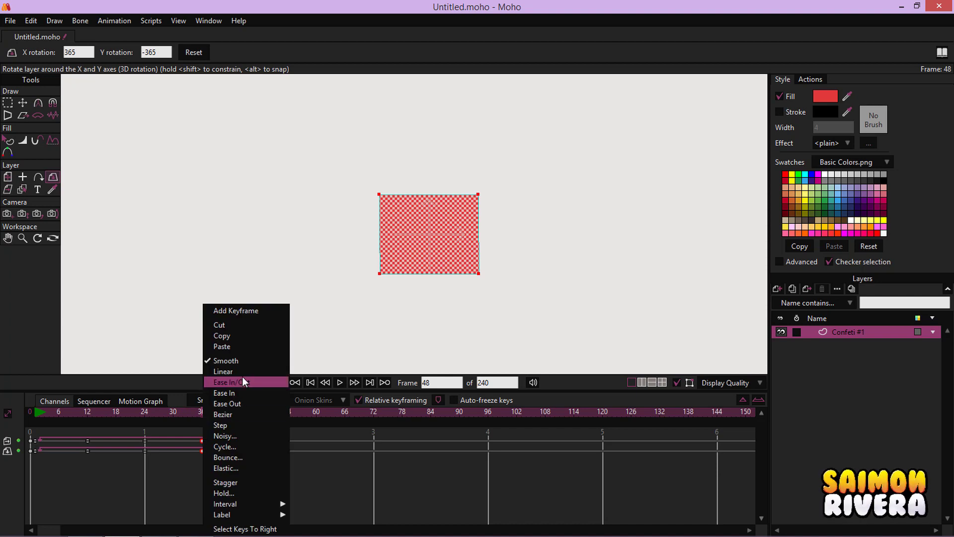
pyautogui.click(243, 372)
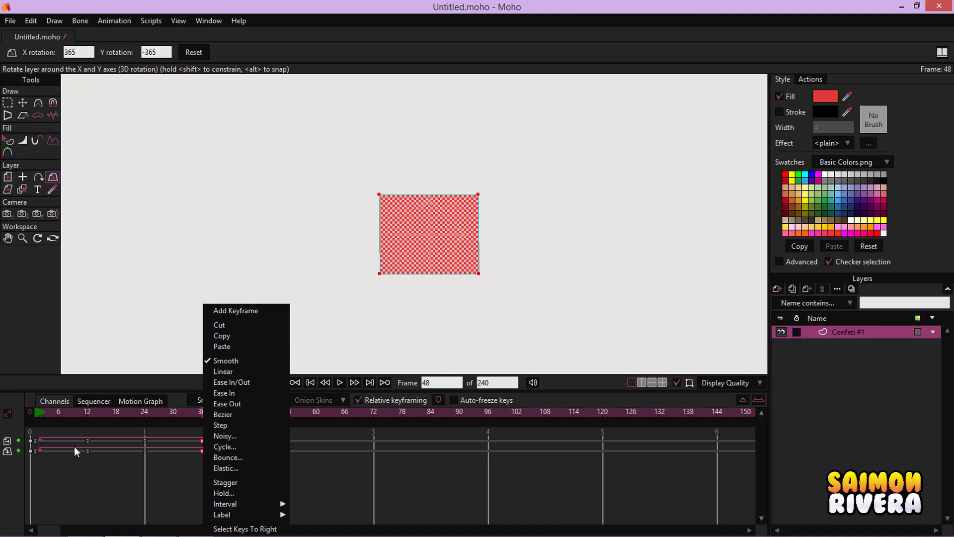
# - Play back the red confetti's cycling rotation to check the loop, deselect the keyframes and return to frame 1
pyautogui.click(340, 382)
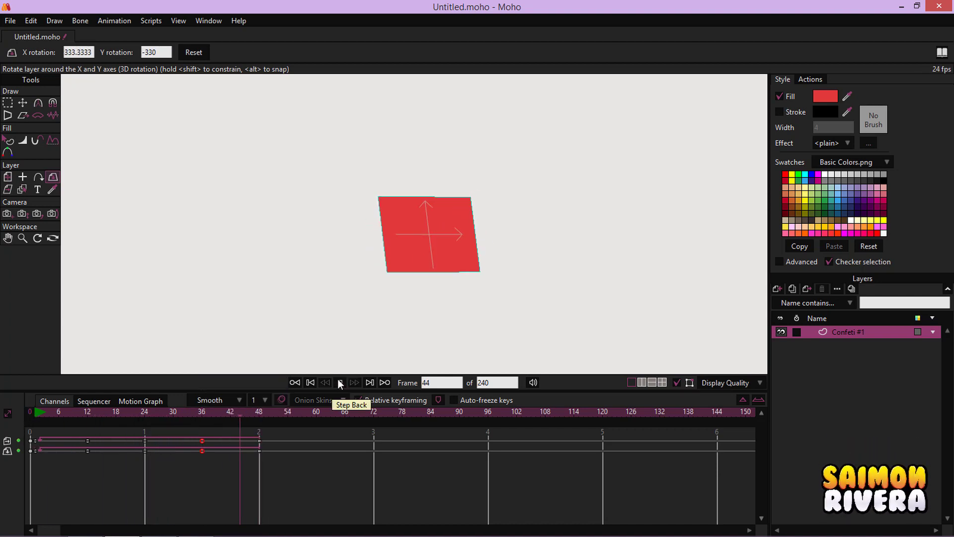
pyautogui.click(340, 383)
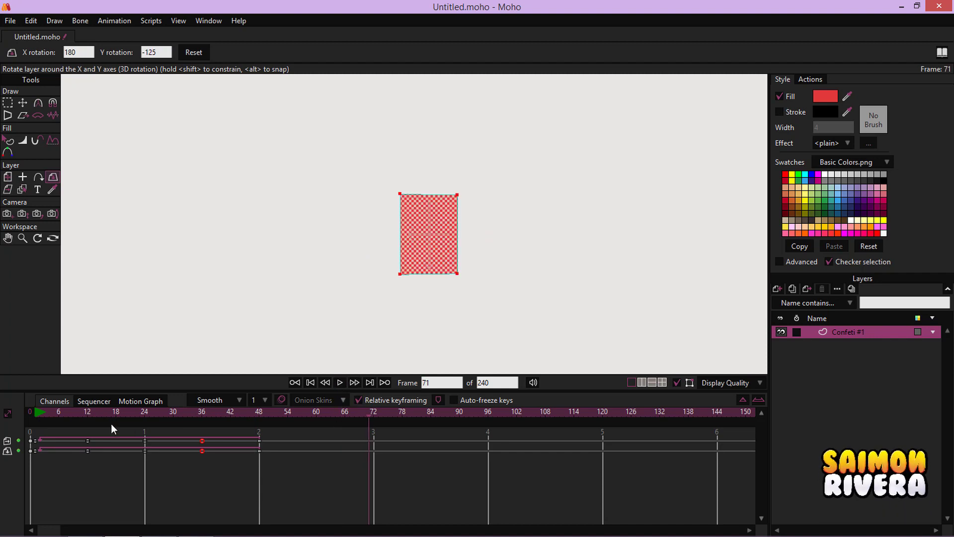
pyautogui.click(275, 469)
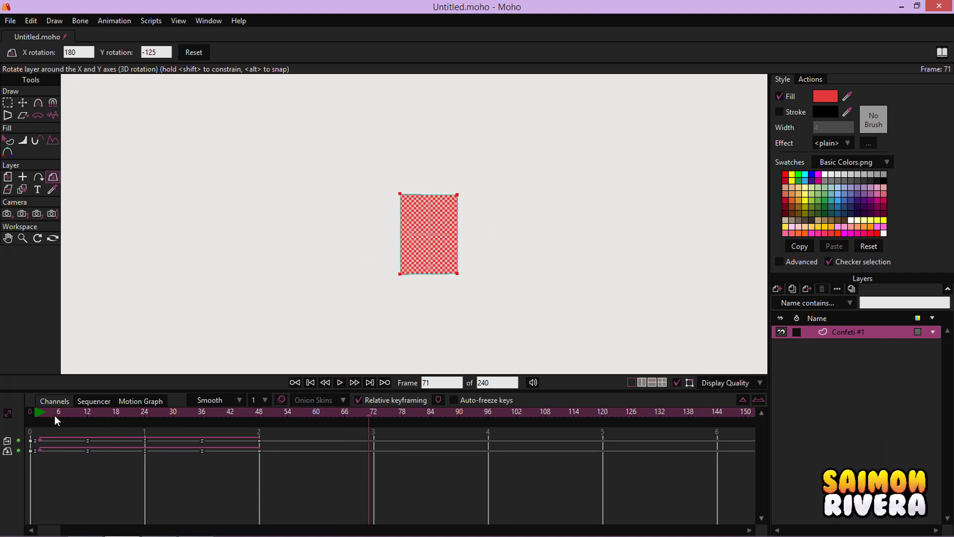
pyautogui.click(34, 416)
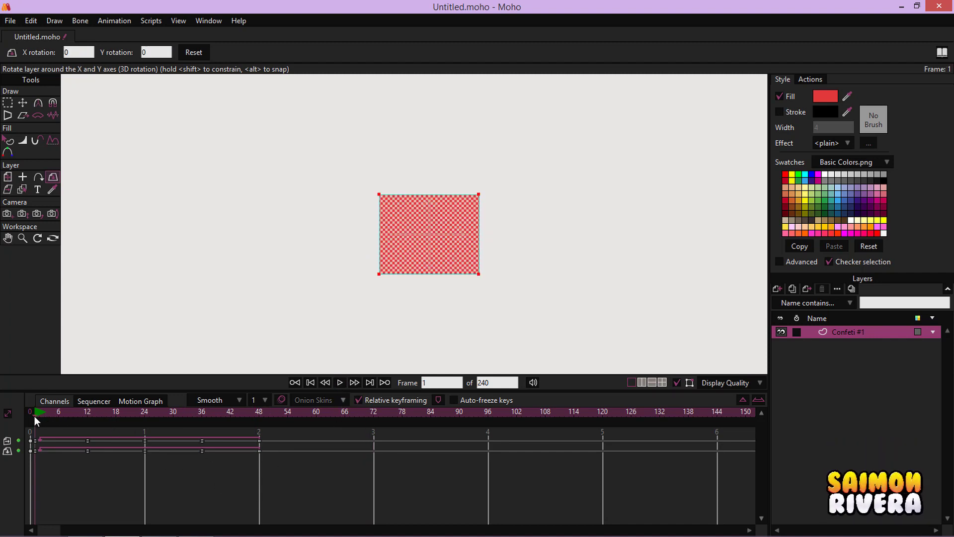
# - Duplicate the Confeti #1 layer and change the copy's fill color to light blue
pyautogui.click(792, 289)
pyautogui.click(14, 168)
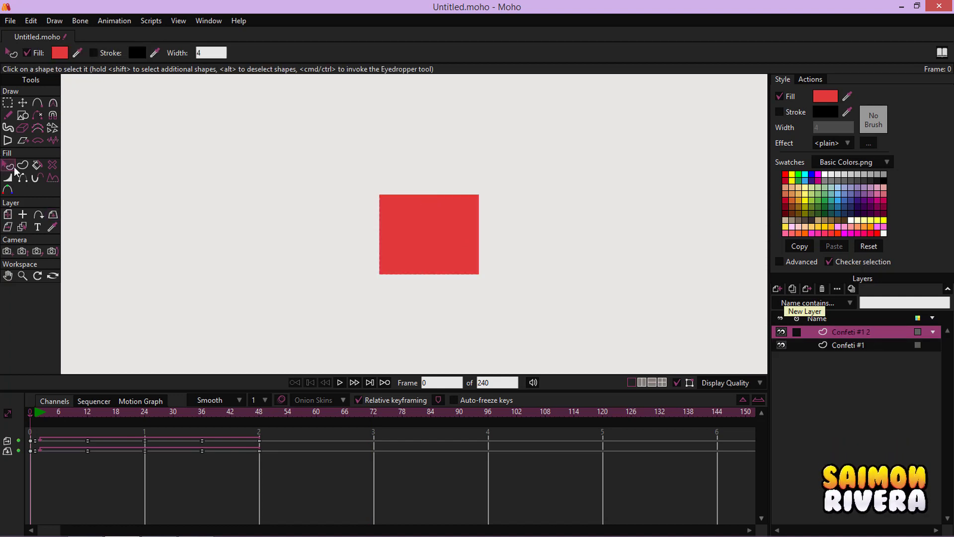
pyautogui.click(825, 97)
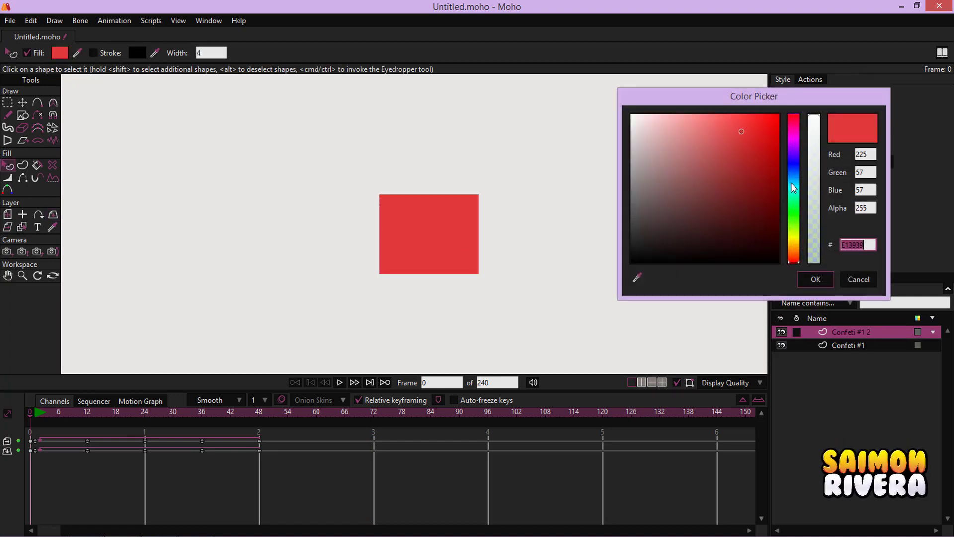
pyautogui.moveTo(791, 183); pyautogui.dragTo(798, 214)
pyautogui.moveTo(762, 179); pyautogui.dragTo(735, 139)
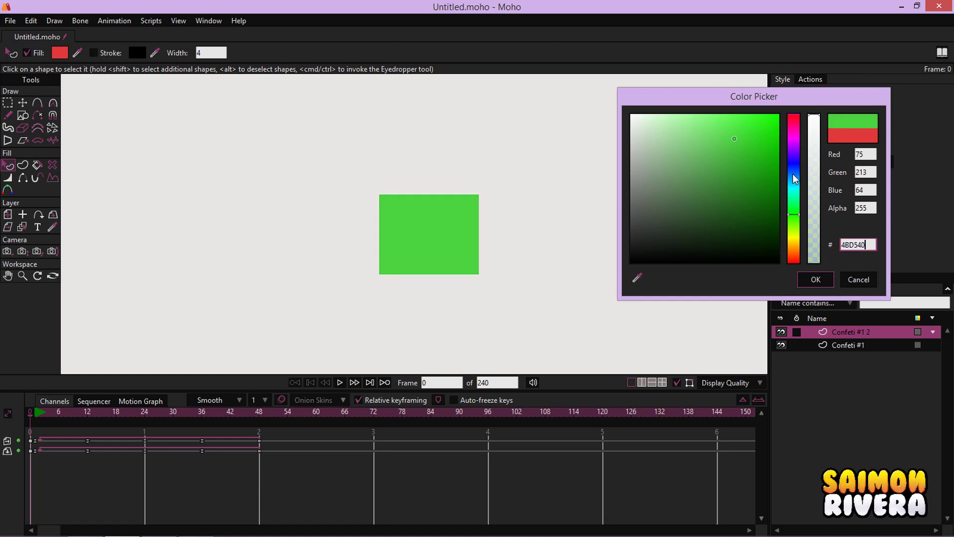
pyautogui.moveTo(795, 174); pyautogui.dragTo(796, 181)
pyautogui.click(810, 280)
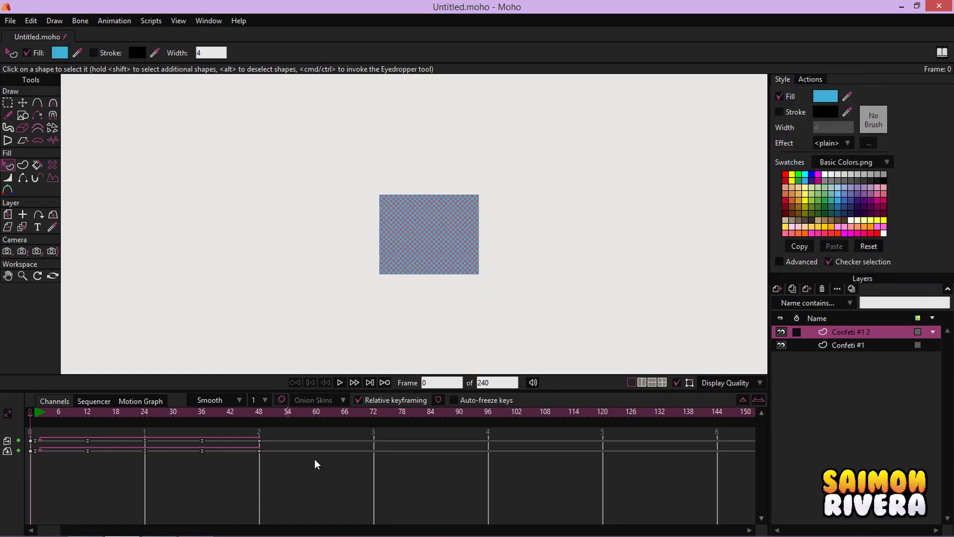
# - Space the blue copy's rotation keyframes out to frames 18, 36, 54 and 72
pyautogui.moveTo(314, 458); pyautogui.dragTo(92, 440)
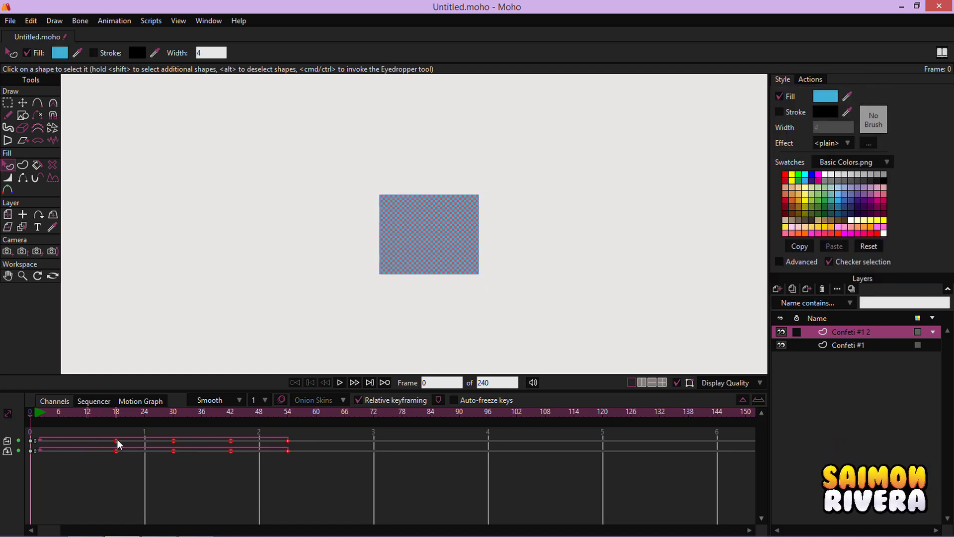
pyautogui.moveTo(324, 472); pyautogui.dragTo(203, 440)
pyautogui.moveTo(356, 472); pyautogui.dragTo(258, 441)
# - Narrow the blue confetti layer to an X scale of 0.2361 and play back the animation of both pieces
pyautogui.click(7, 215)
pyautogui.moveTo(481, 238); pyautogui.dragTo(466, 238)
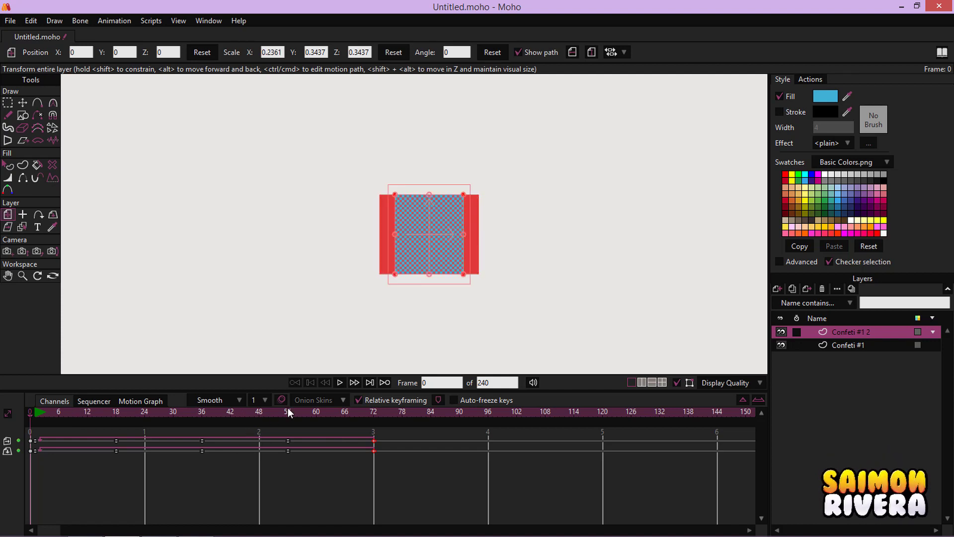
pyautogui.click(344, 384)
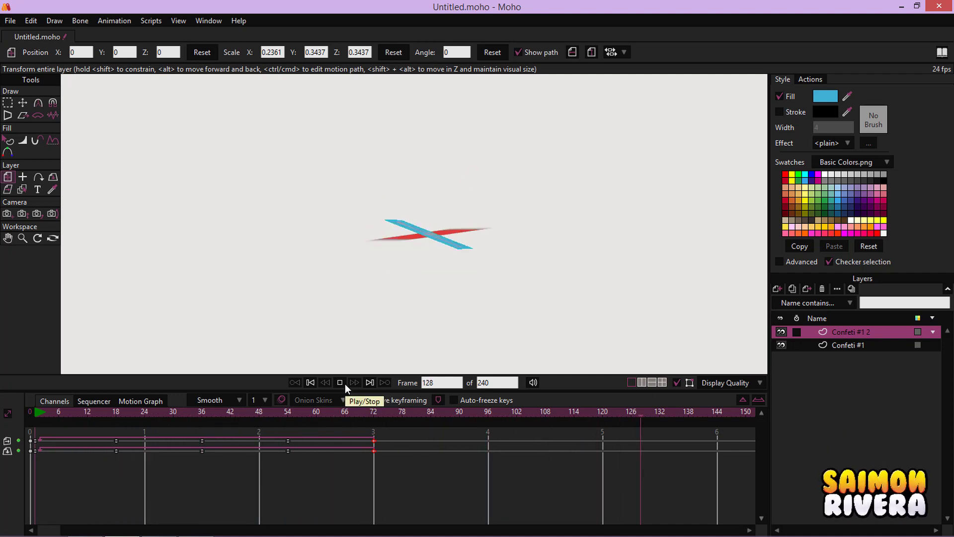
pyautogui.click(312, 383)
# - Shift the blue confetti's rotation keyframes earlier to frames 10, 28, 46 and 64, and preview the animation
pyautogui.moveTo(413, 479); pyautogui.dragTo(112, 443)
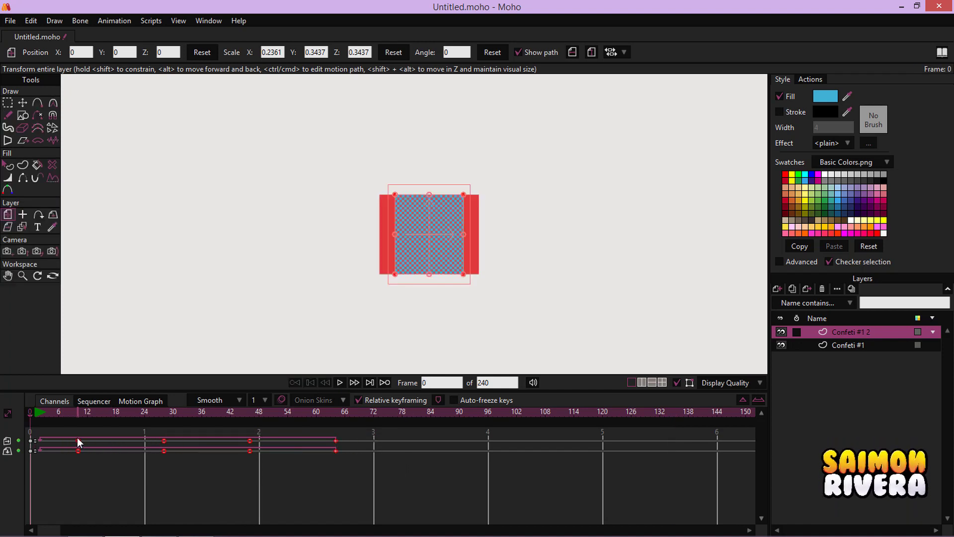
pyautogui.click(38, 414)
pyautogui.click(340, 382)
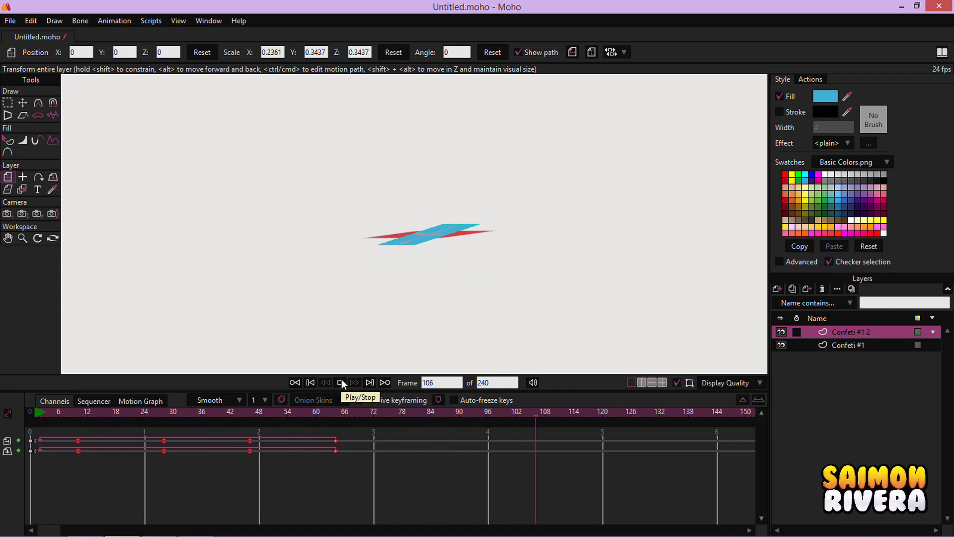
pyautogui.click(341, 382)
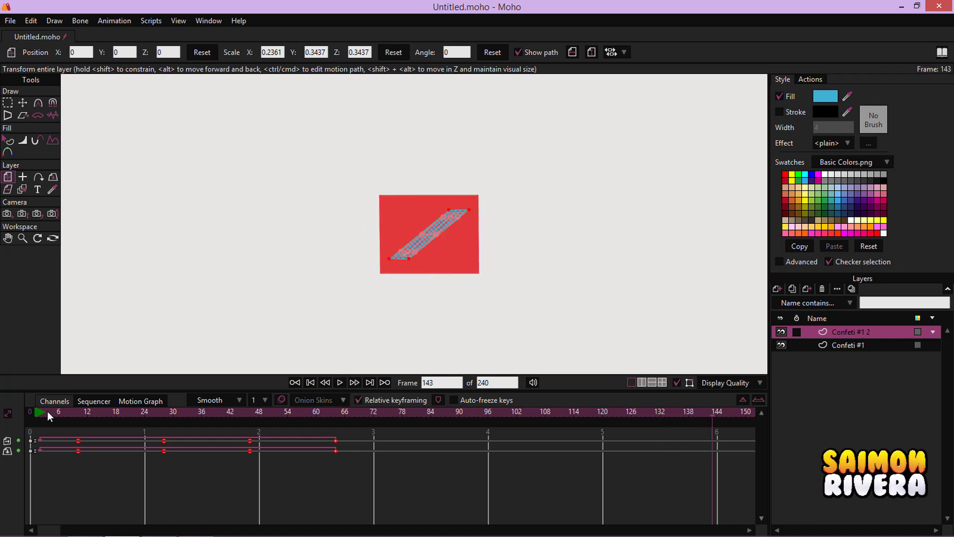
pyautogui.click(30, 412)
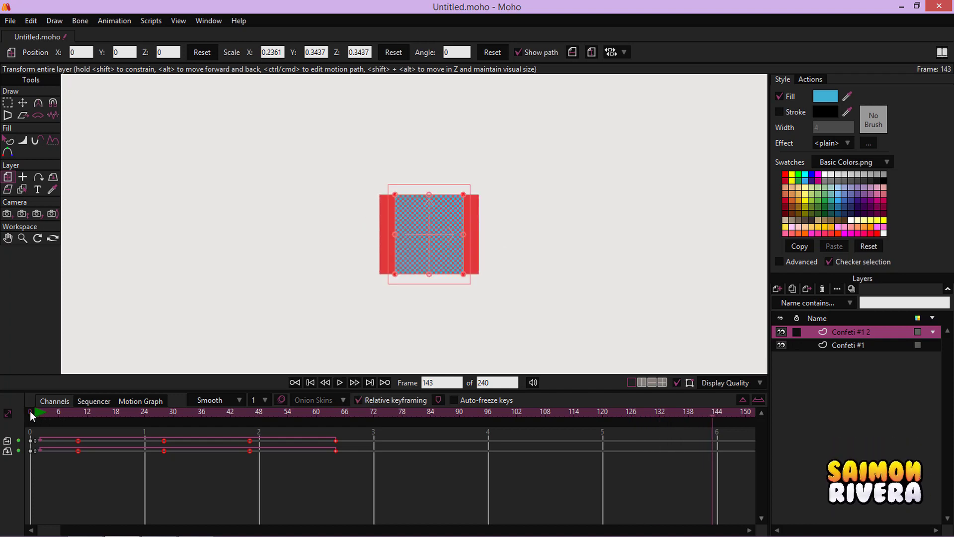
# - Duplicate the blue confetti layer and set the new copy's fill color to green 40D56A
pyautogui.click(796, 288)
pyautogui.press('q')
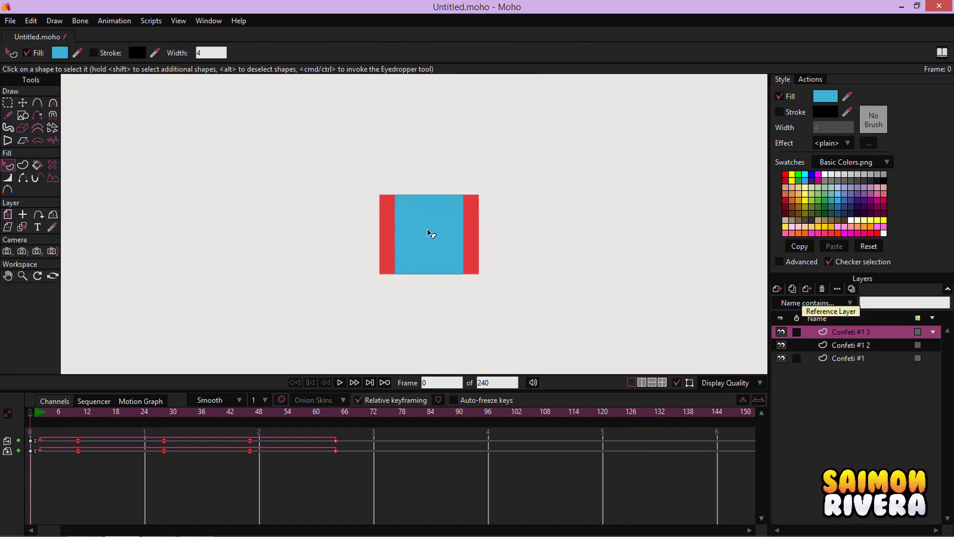
pyautogui.click(828, 100)
pyautogui.moveTo(794, 182); pyautogui.dragTo(797, 206)
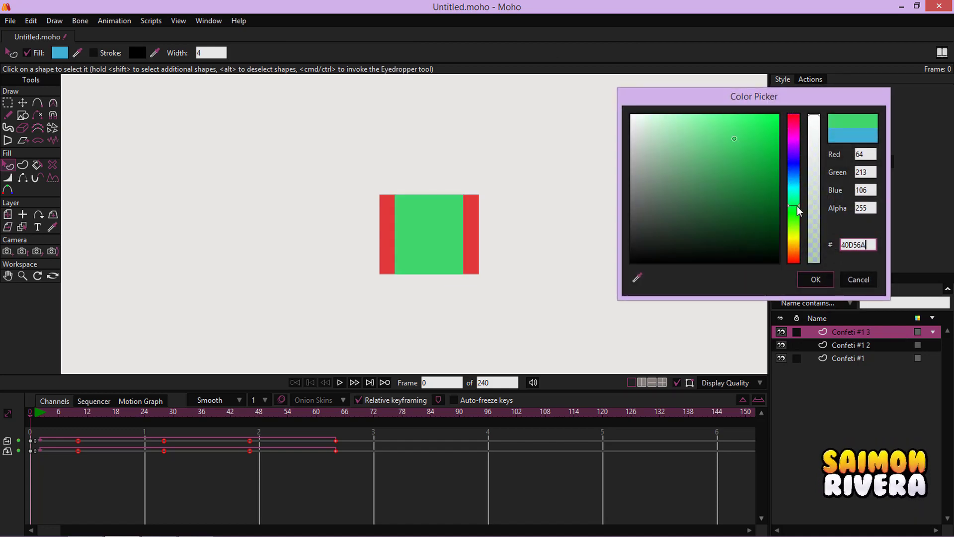
pyautogui.click(816, 280)
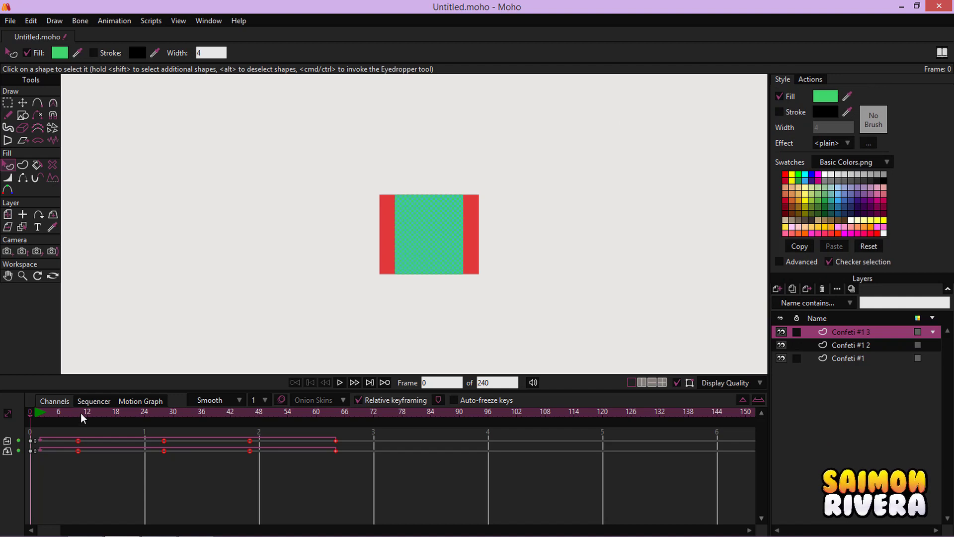
# - Set the green confetti layer's X rotation to 100 and Y rotation to -60 at frame 10
pyautogui.moveTo(81, 414); pyautogui.dragTo(78, 414)
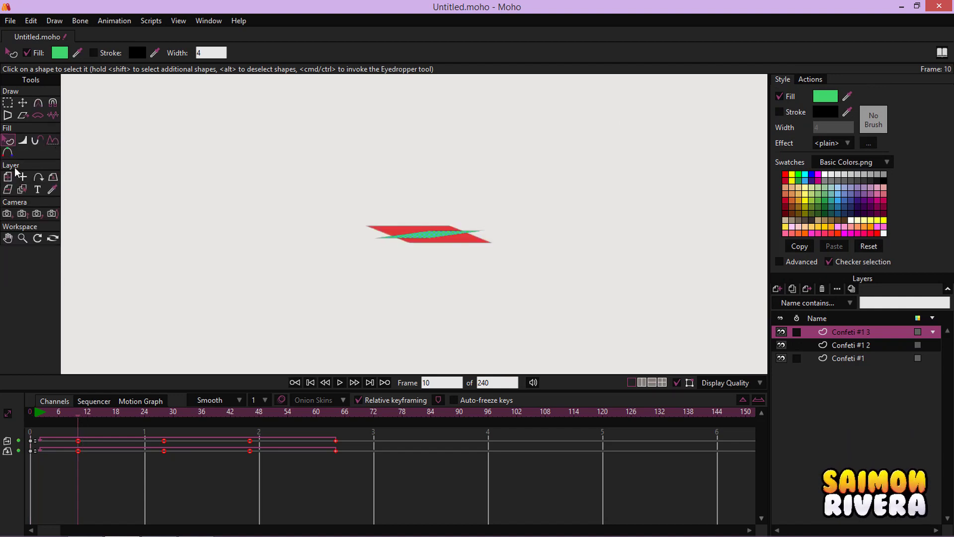
pyautogui.click(52, 177)
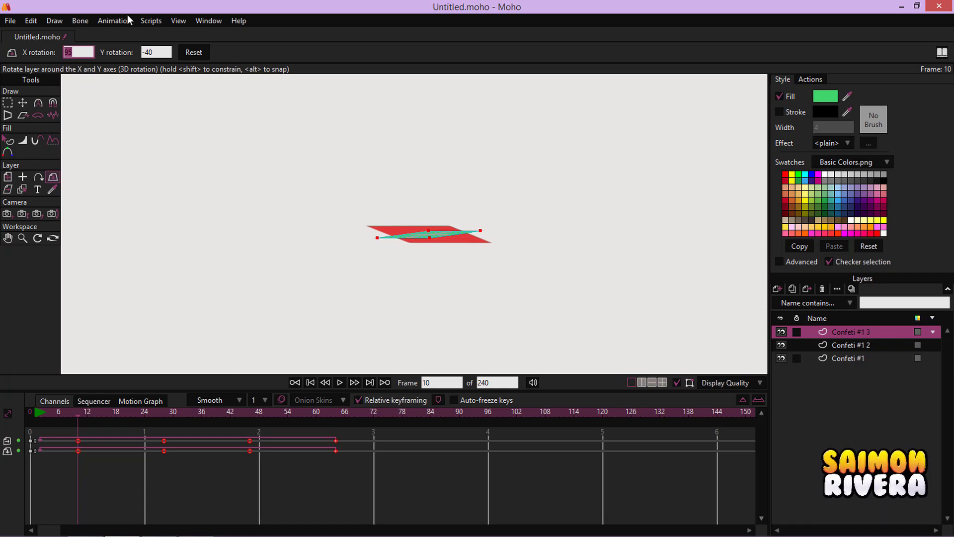
pyautogui.click(151, 52)
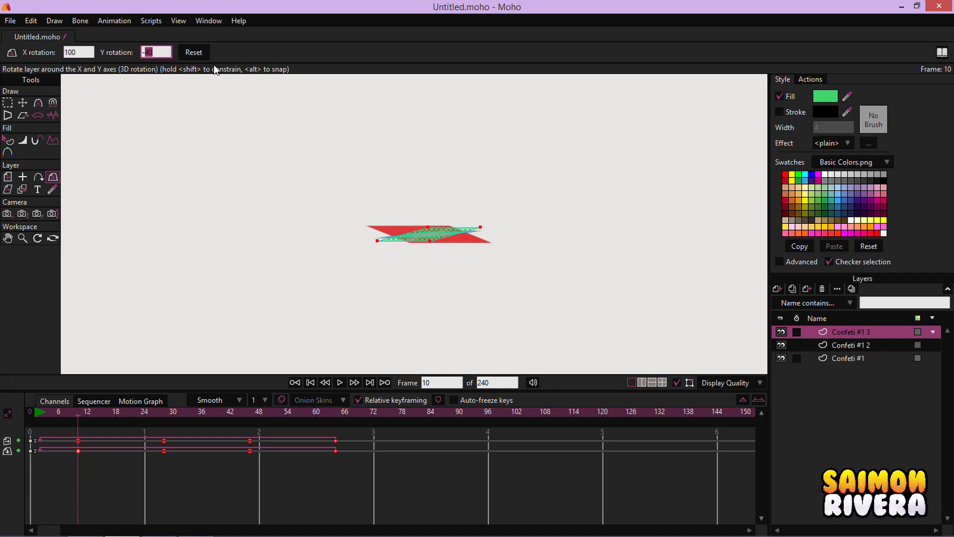
pyautogui.write('-60')
pyautogui.press('Return')
# - Set the green confetti layer's X rotation to 189 and Y rotation to -140 at frame 28
pyautogui.click(164, 417)
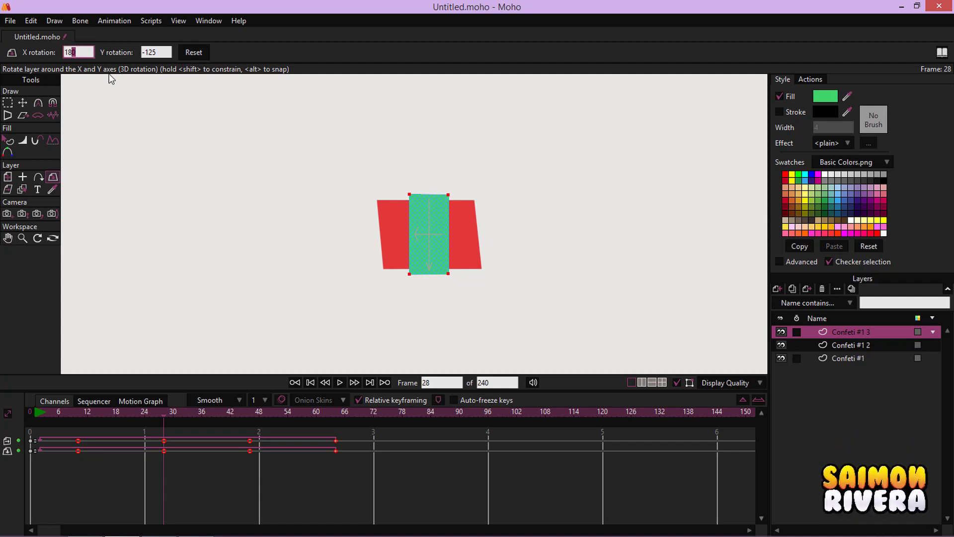
pyautogui.click(152, 52)
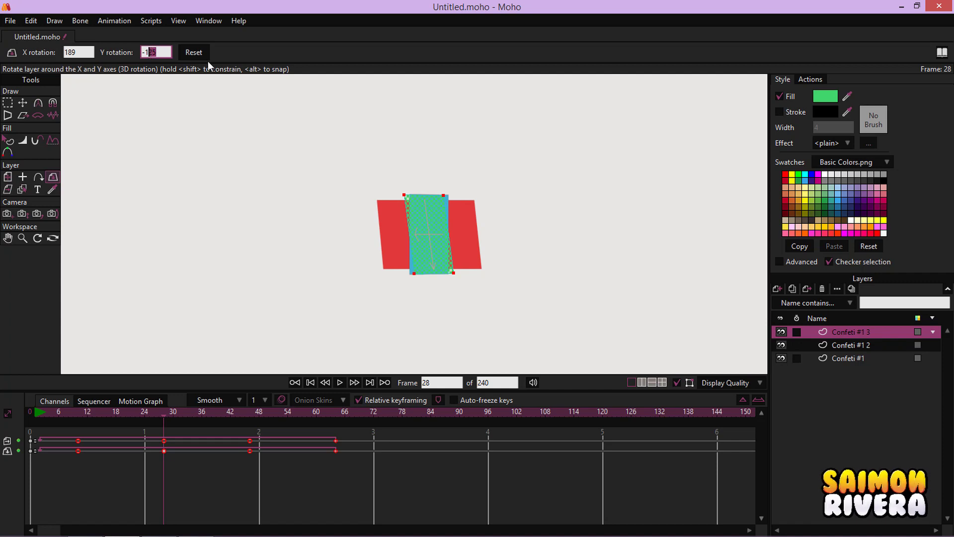
pyautogui.write('40')
pyautogui.press('Return')
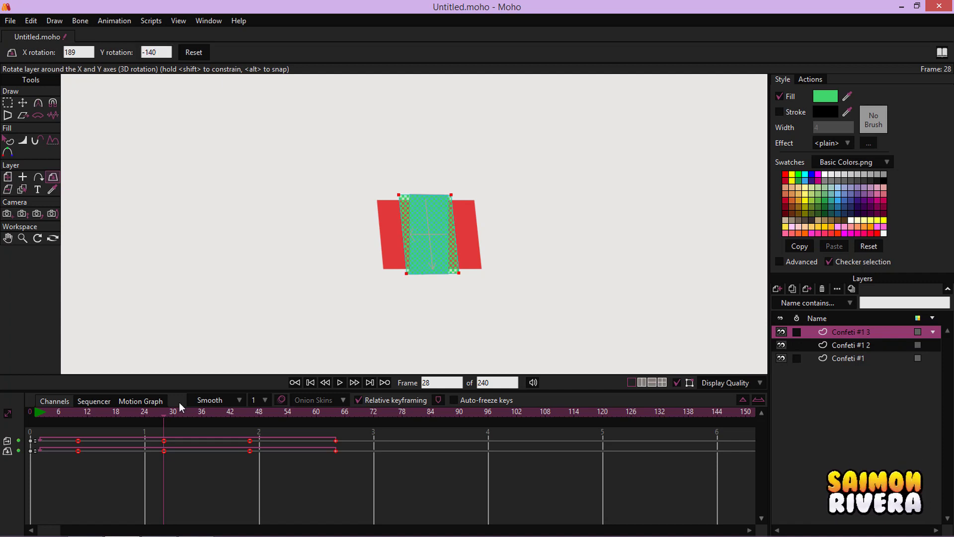
# - Set the green confetti layer's X rotation to 275 and Y rotation to -240 at frame 46, and play the animation from the start
pyautogui.click(248, 414)
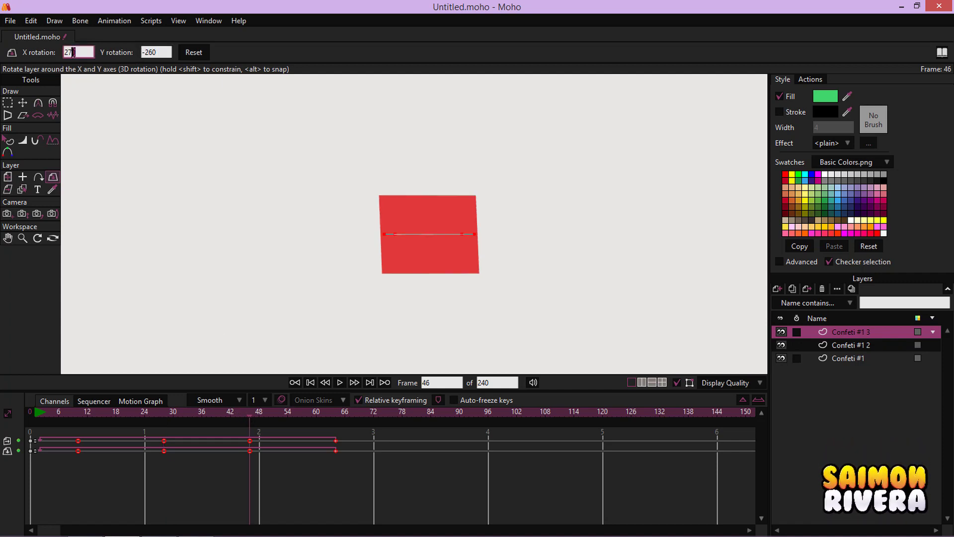
pyautogui.moveTo(157, 52); pyautogui.dragTo(153, 51)
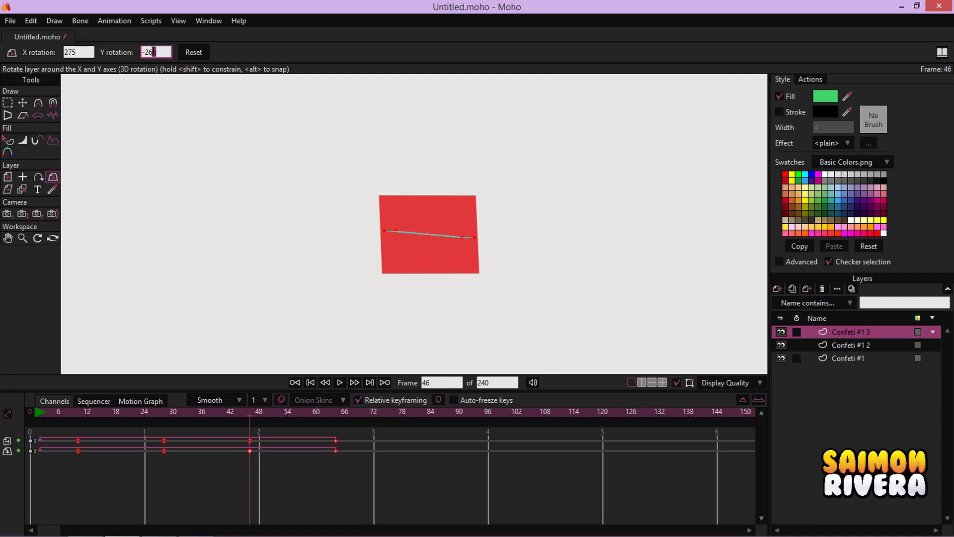
pyautogui.write('240')
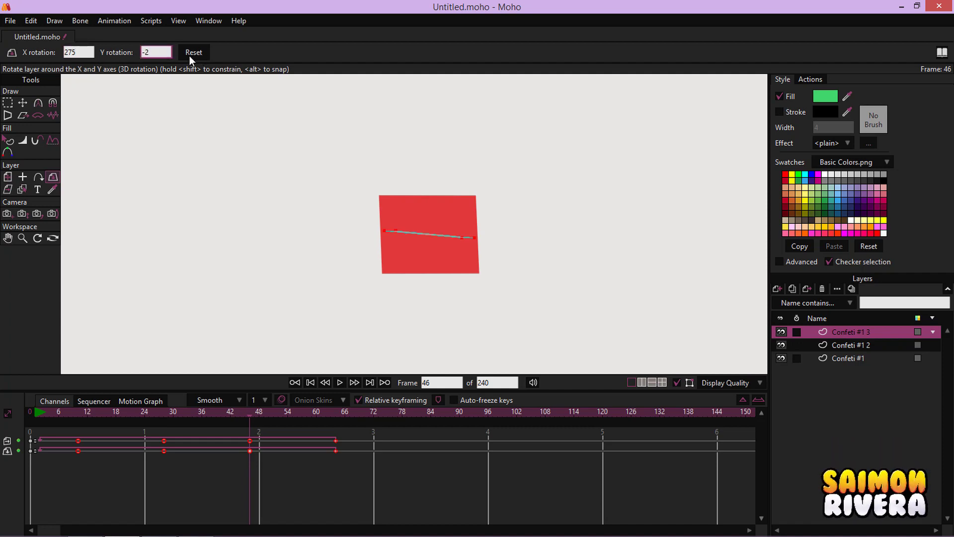
pyautogui.press('Return')
pyautogui.click(32, 413)
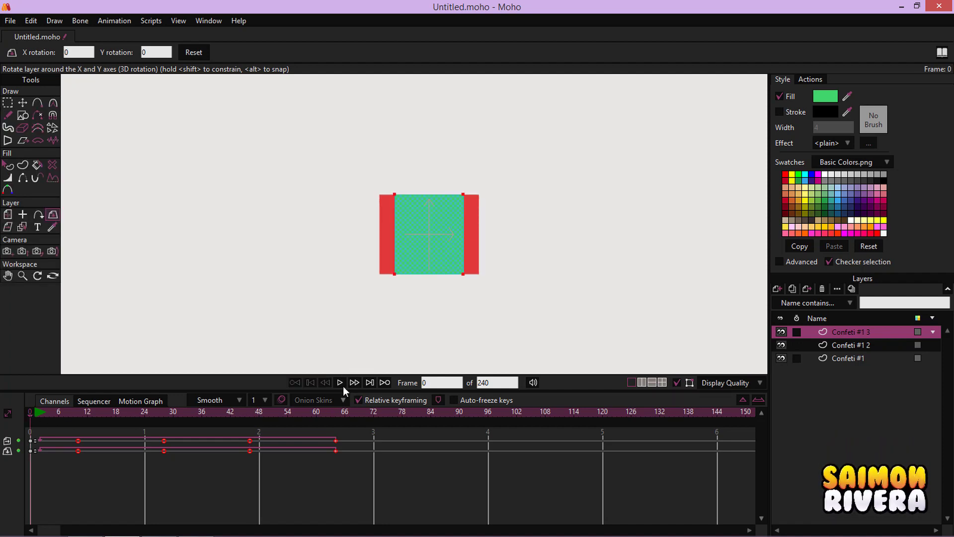
pyautogui.click(341, 386)
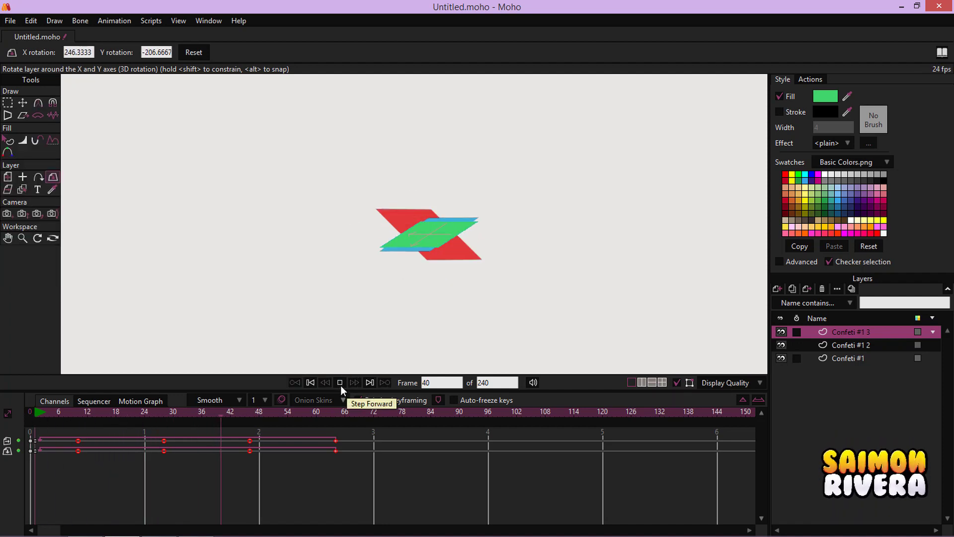
# - Change the green confetti layer's frame 28 pose to X rotation 195 and Y rotation -135
pyautogui.click(163, 413)
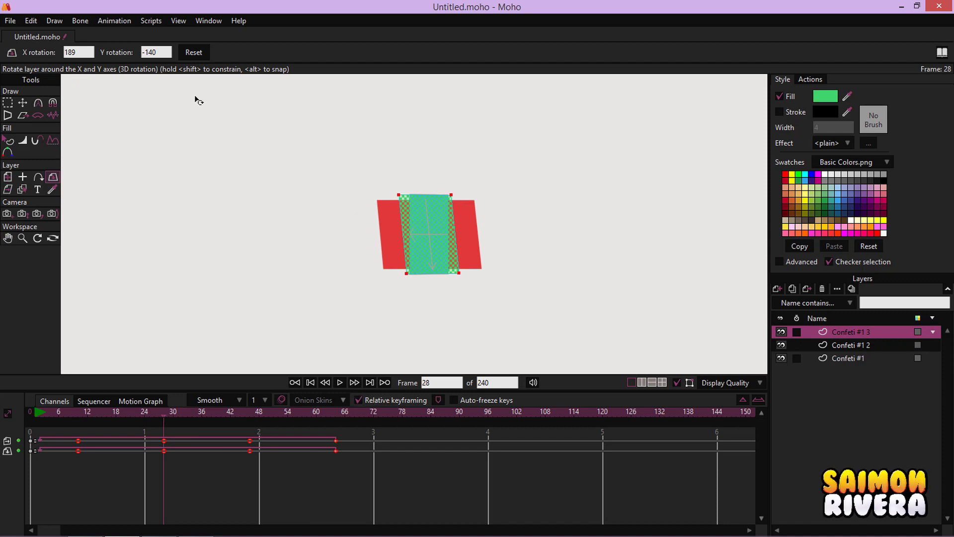
pyautogui.click(73, 53)
pyautogui.moveTo(155, 52); pyautogui.dragTo(148, 52)
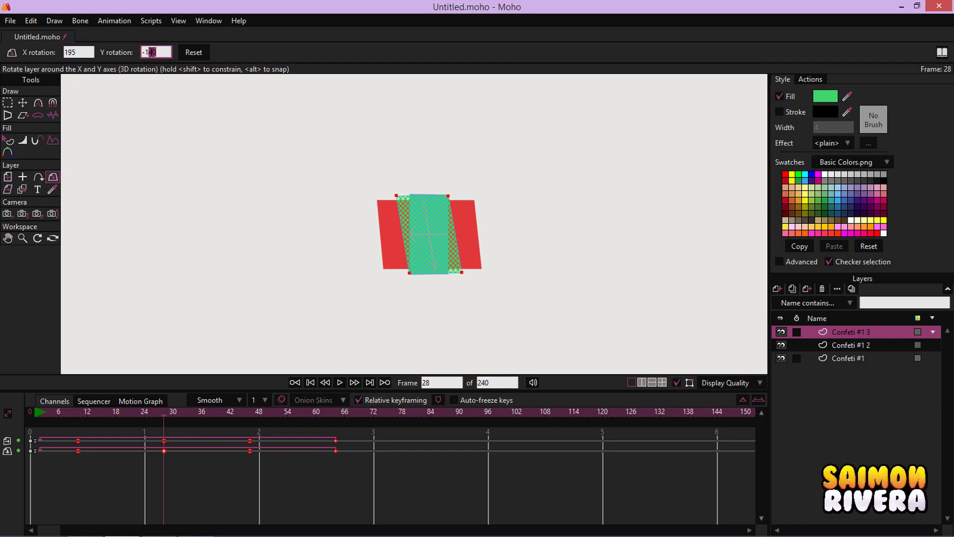
pyautogui.write('35')
pyautogui.press('Return')
# - Play back the animation to compare the green confetti's rotation with the blue and red pieces
pyautogui.click(86, 411)
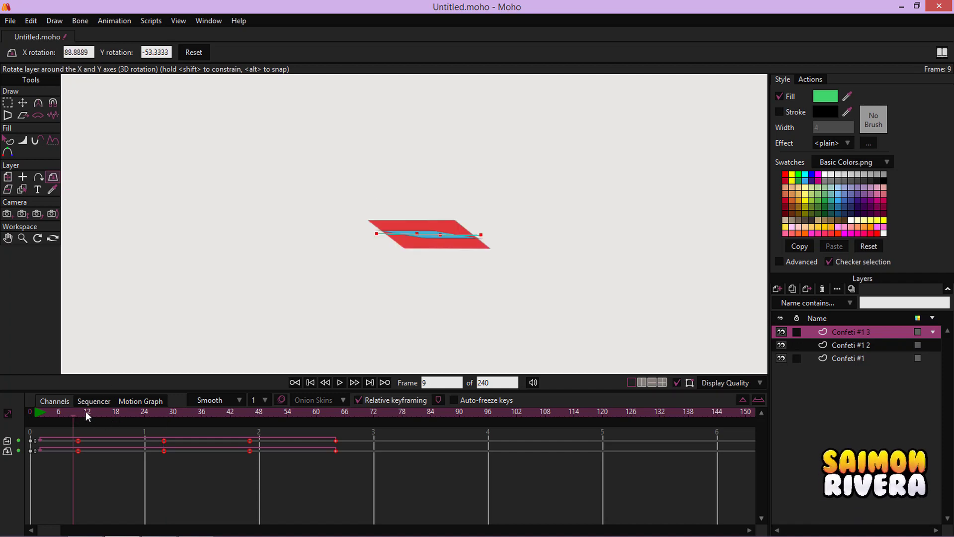
pyautogui.click(340, 383)
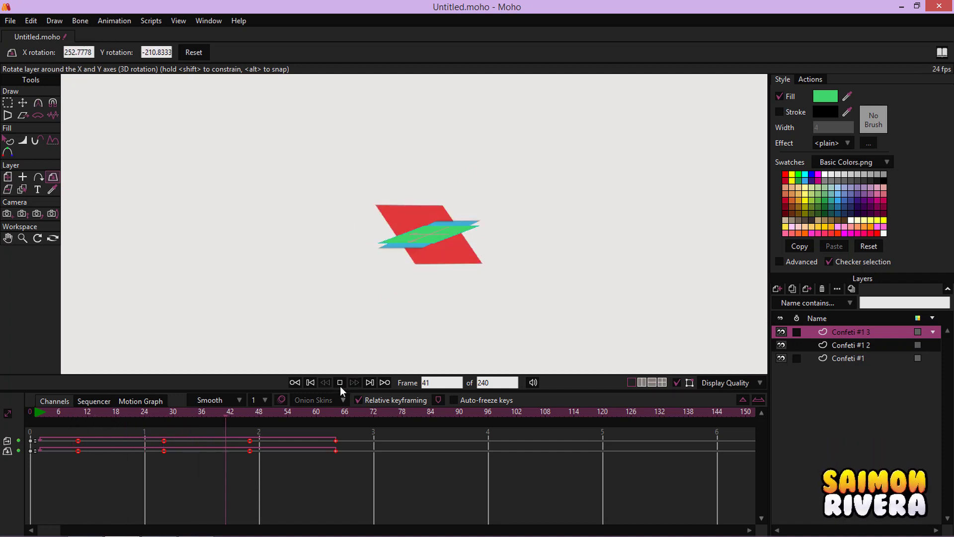
pyautogui.click(340, 386)
# - Return to frame 0, add a particle layer above the confetti layers and name it Confeti
pyautogui.click(34, 416)
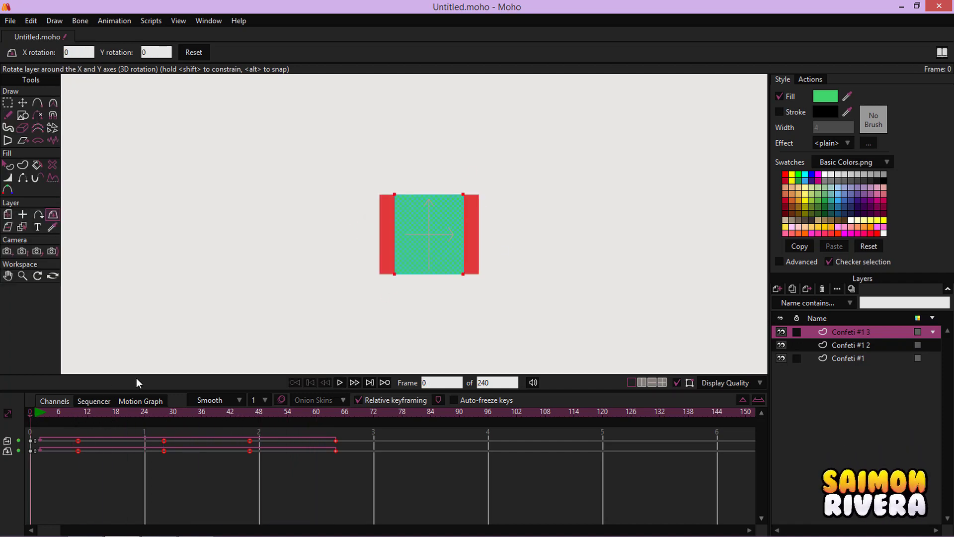
pyautogui.click(774, 287)
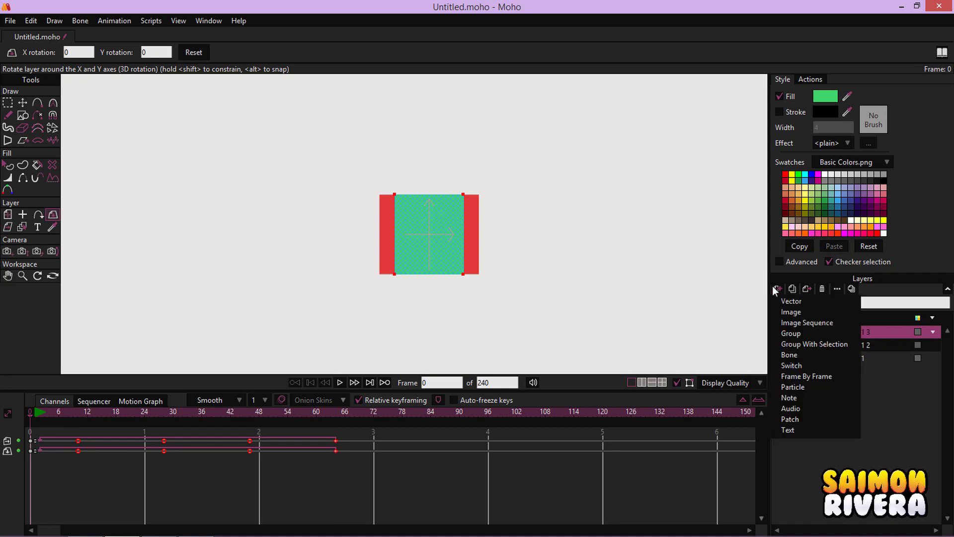
pyautogui.click(815, 387)
pyautogui.doubleClick(923, 332)
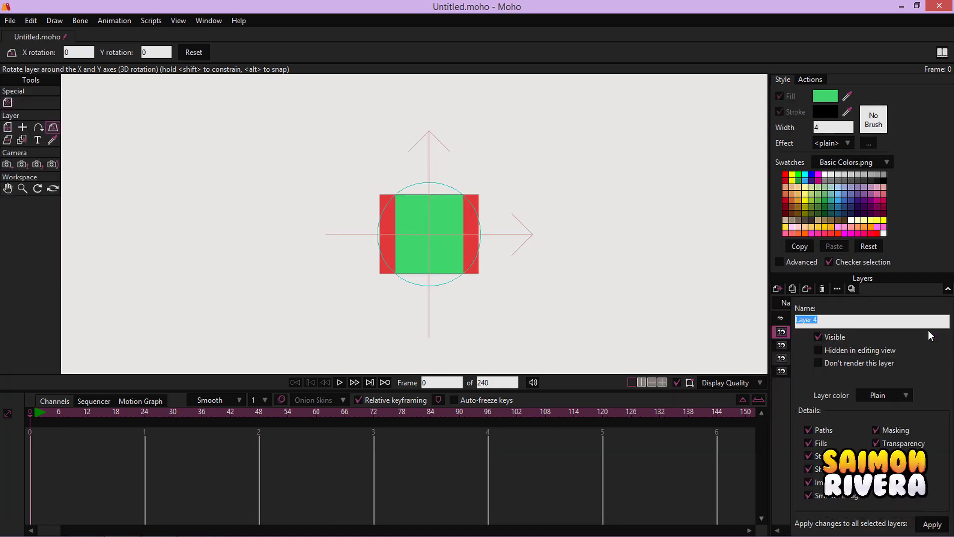
pyautogui.write('Confeti')
pyautogui.press('Return')
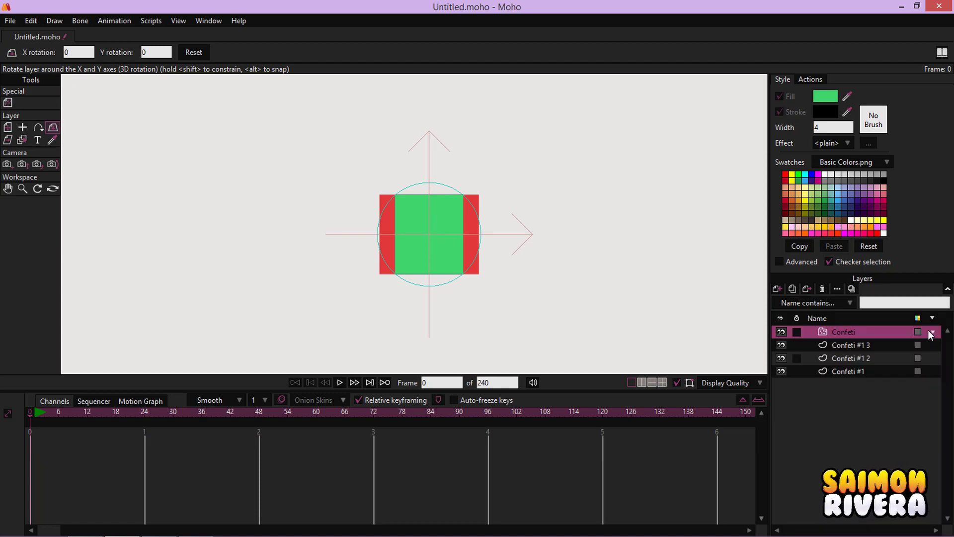
# - Move the three confetti piece layers into the Confeti particle layer
pyautogui.click(879, 345)
pyautogui.keyDown('shift'); pyautogui.click(861, 370); pyautogui.keyUp('shift')
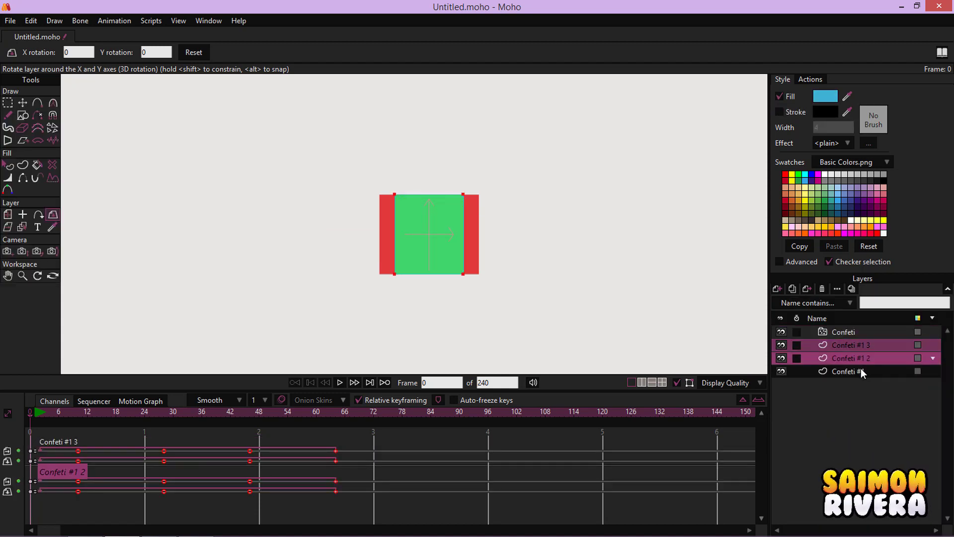
pyautogui.moveTo(854, 345); pyautogui.dragTo(853, 333)
# - Scale the red confetti layer down to 0.1638, and narrow its X scale to 0.1385
pyautogui.scroll(1, 481, 198)
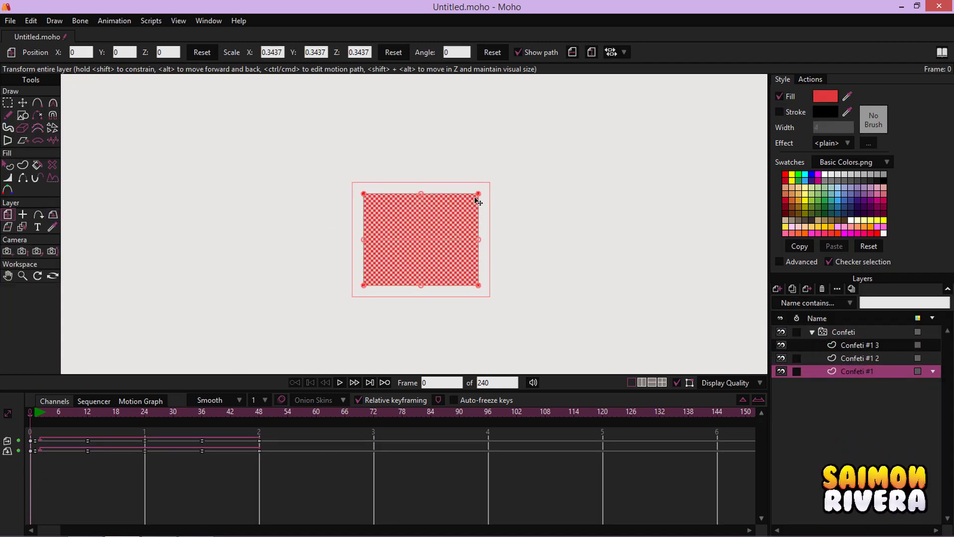
pyautogui.moveTo(479, 196); pyautogui.dragTo(441, 209)
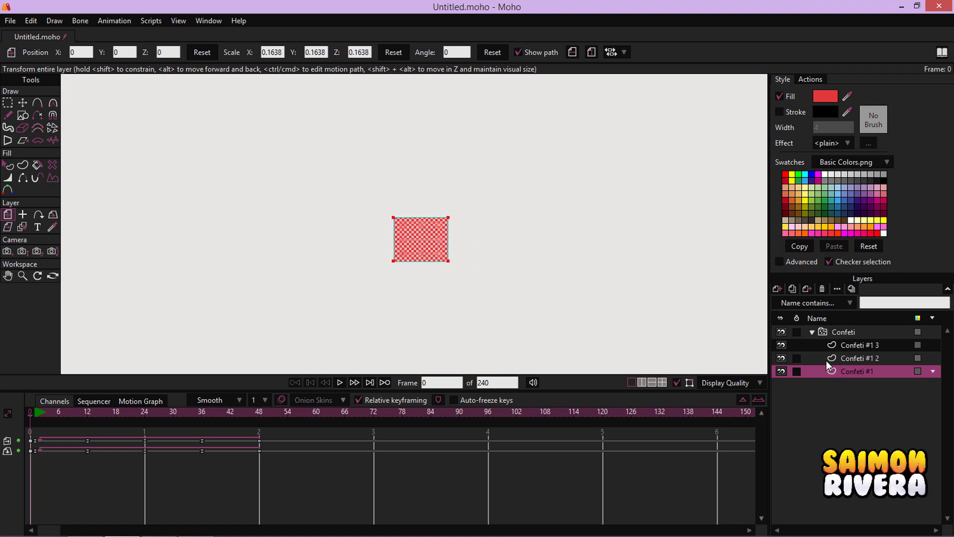
pyautogui.scroll(3, 439, 240)
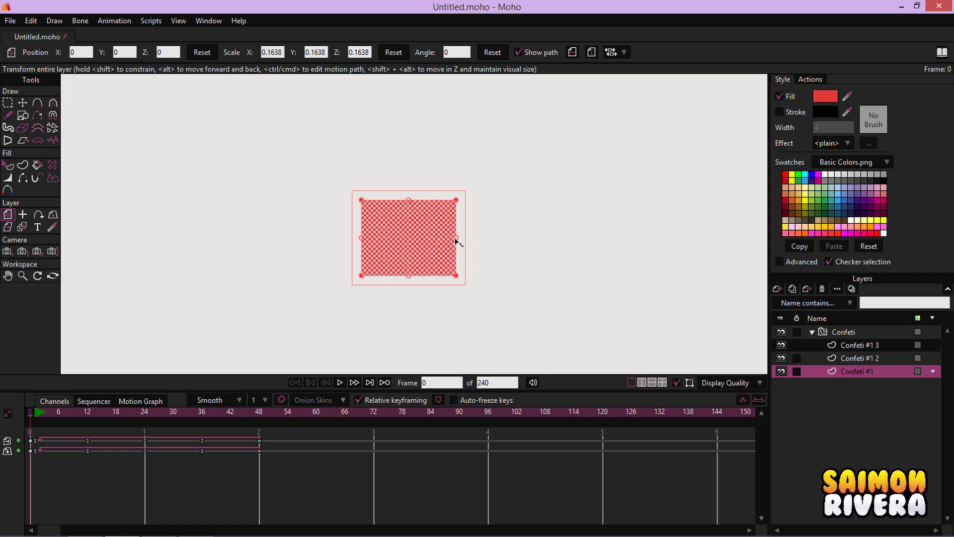
pyautogui.moveTo(455, 239); pyautogui.dragTo(448, 239)
# - Scale the blue confetti layer to X 0.2073 and Y 0.2840, and reduce the green layer's Y scale to 0.2927
pyautogui.click(855, 358)
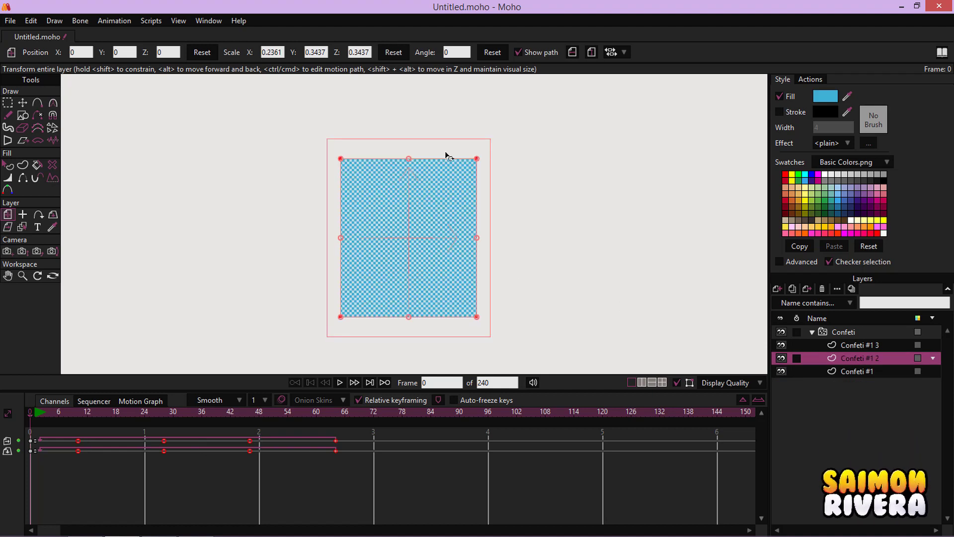
pyautogui.moveTo(412, 162); pyautogui.dragTo(426, 184)
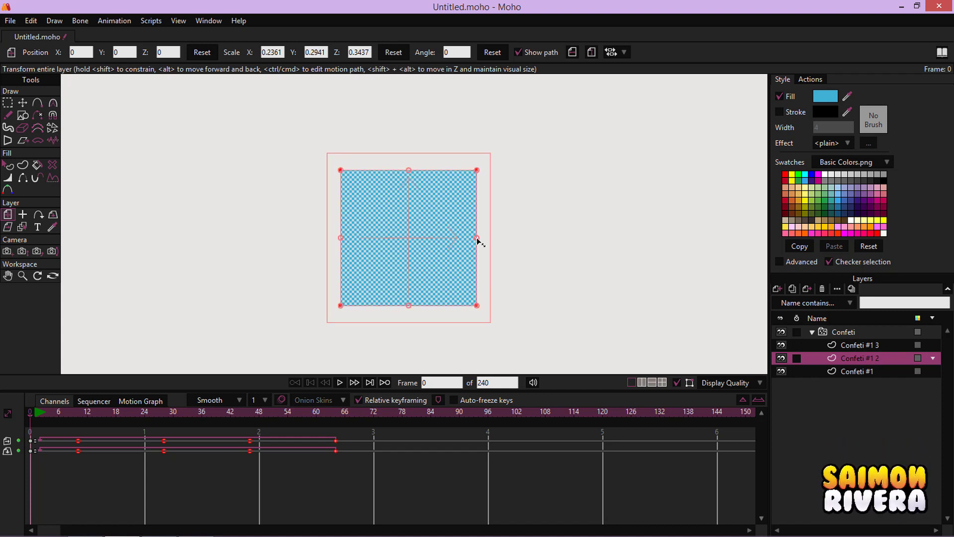
pyautogui.moveTo(477, 241); pyautogui.dragTo(469, 239)
pyautogui.moveTo(410, 170); pyautogui.dragTo(404, 168)
pyautogui.click(847, 345)
# - Rotate the red confetti layer to about -9.2 degrees, the blue one to about -8.8 and the green one to about 42.6
pyautogui.click(875, 372)
pyautogui.click(875, 372)
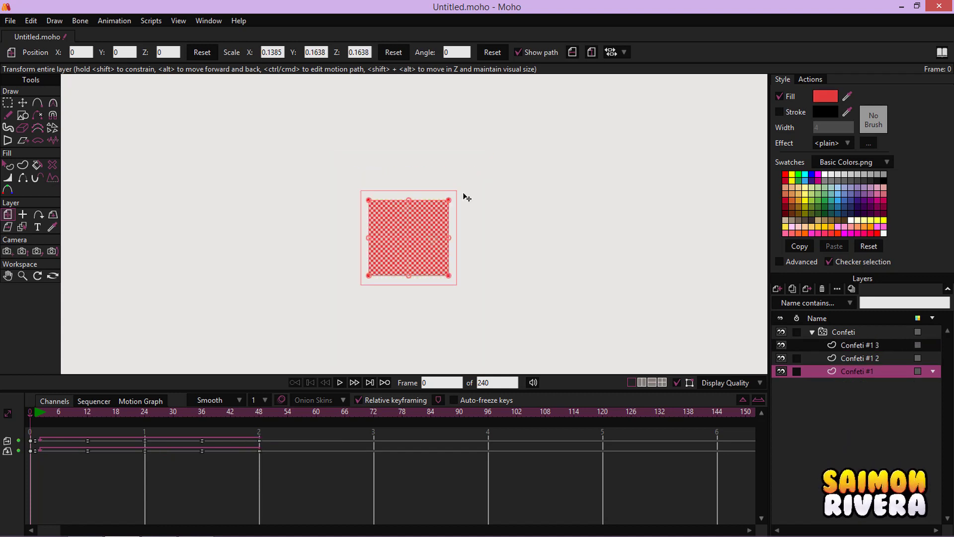
pyautogui.moveTo(456, 200); pyautogui.dragTo(457, 209)
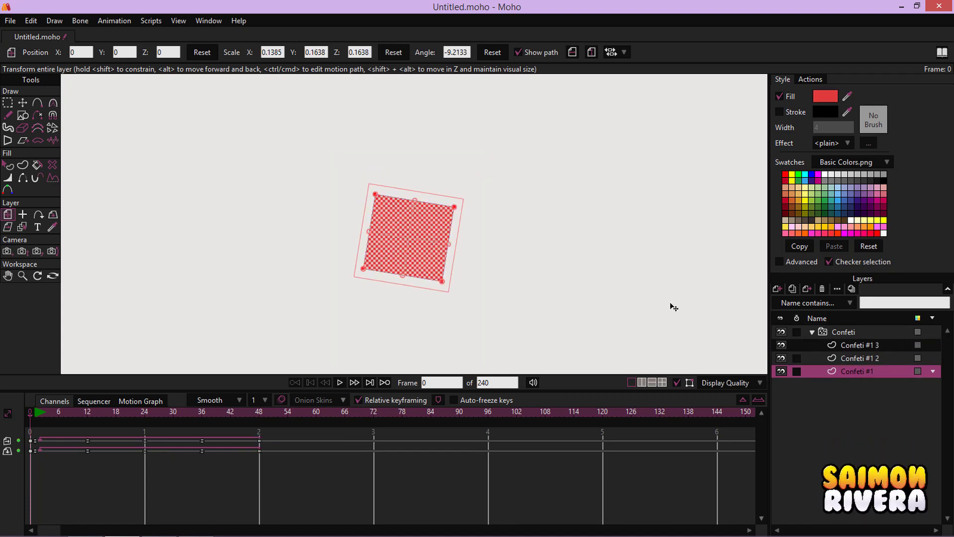
pyautogui.click(878, 358)
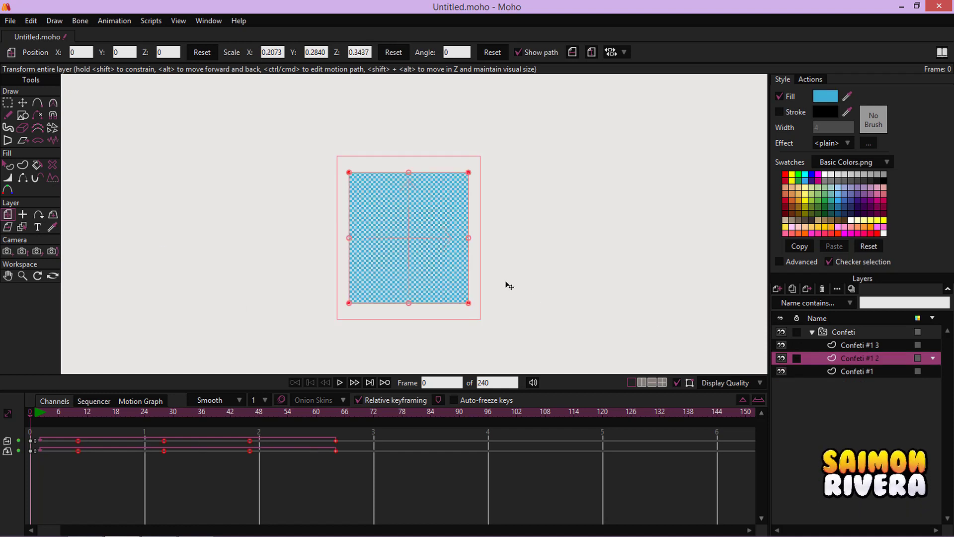
pyautogui.moveTo(475, 189); pyautogui.dragTo(482, 205)
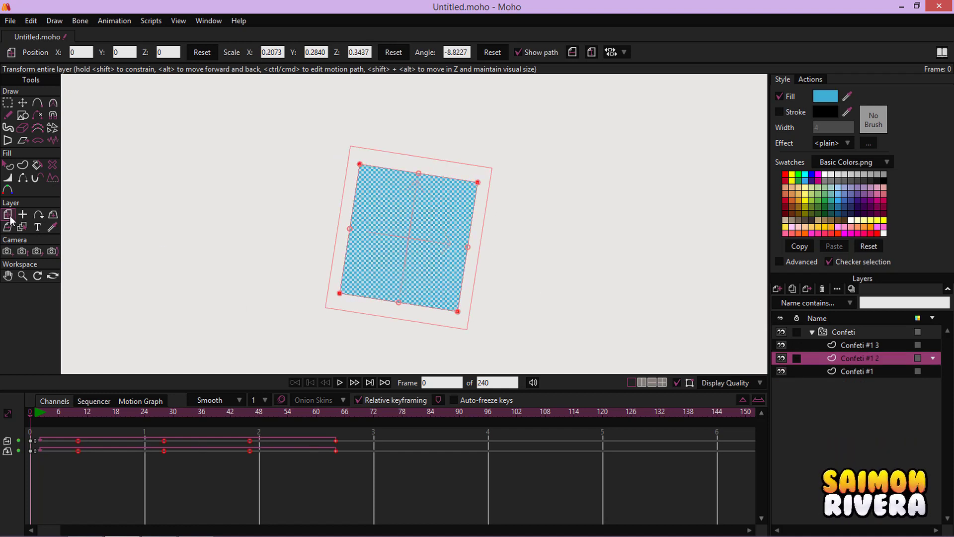
pyautogui.click(836, 345)
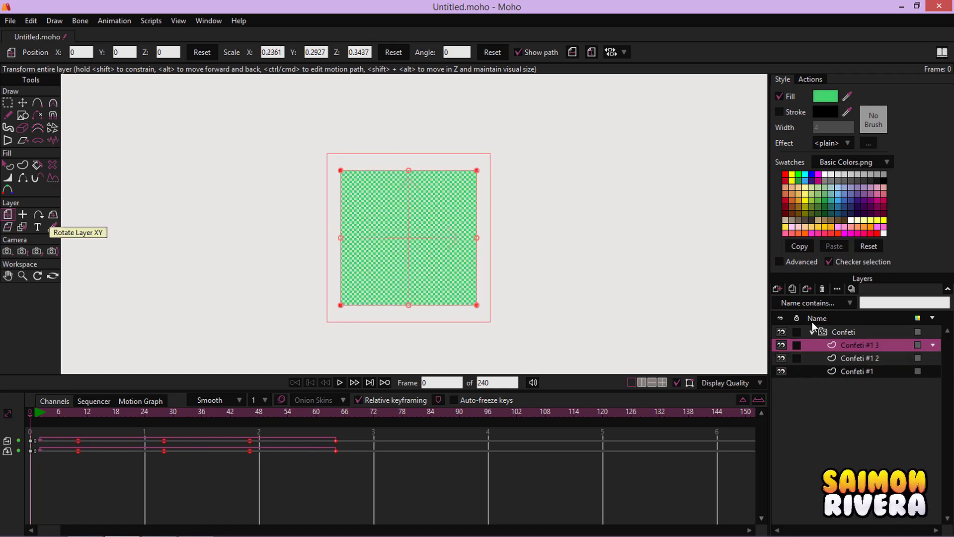
pyautogui.moveTo(492, 177); pyautogui.dragTo(428, 137)
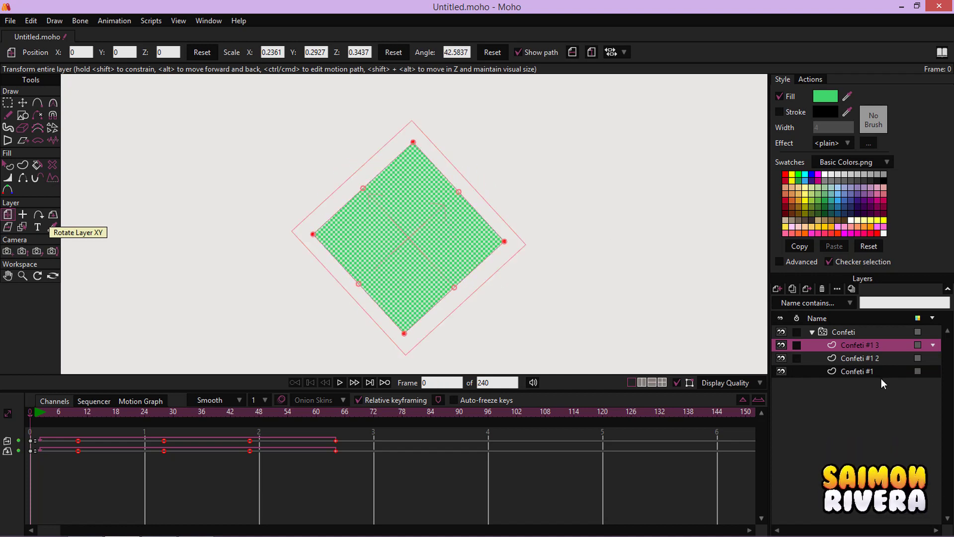
# - Select the Confeti particle layer and play the animation to examine how its particles are emitted
pyautogui.click(806, 332)
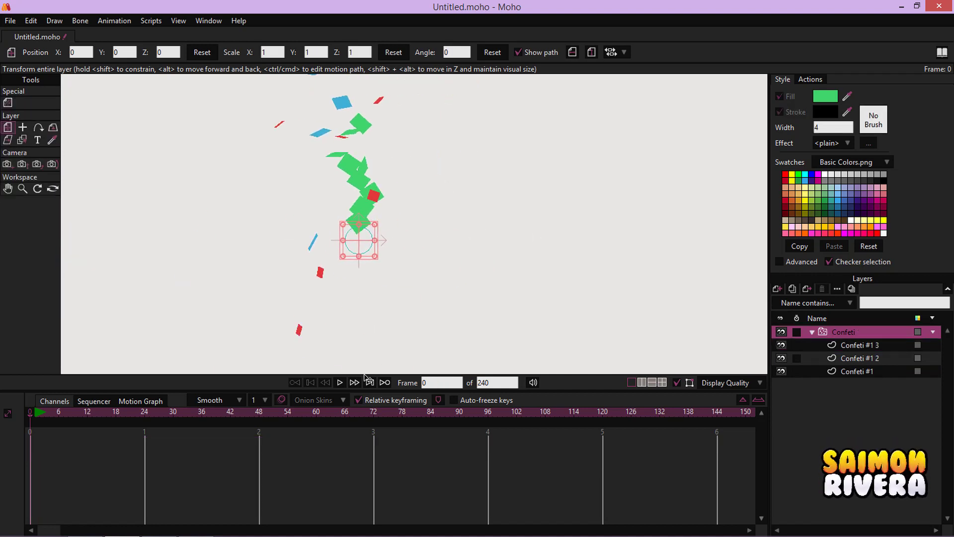
pyautogui.click(341, 383)
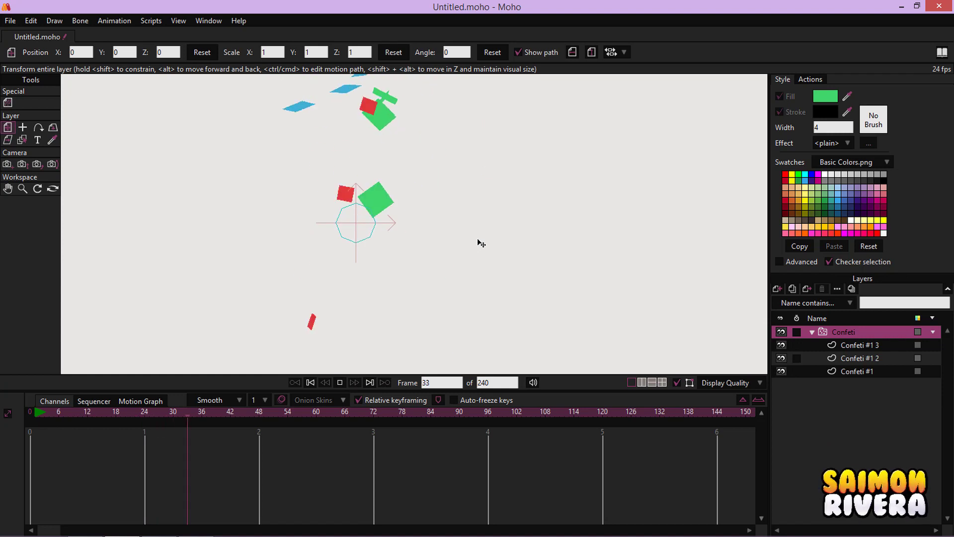
pyautogui.scroll(-5, 479, 243)
pyautogui.scroll(2, 474, 253)
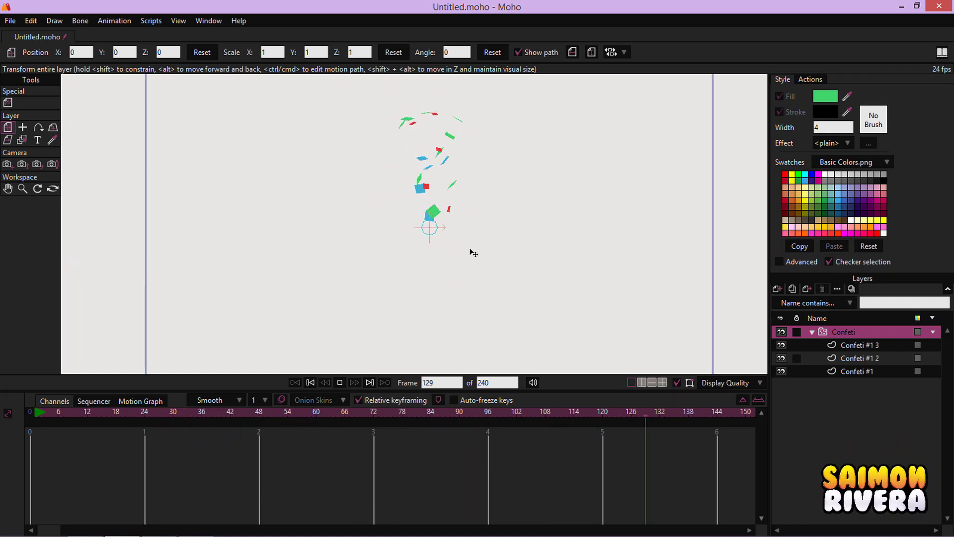
# - Set the Confeti layer's preview particles to 100 and the particle lifetime to 60 frames
pyautogui.click(8, 103)
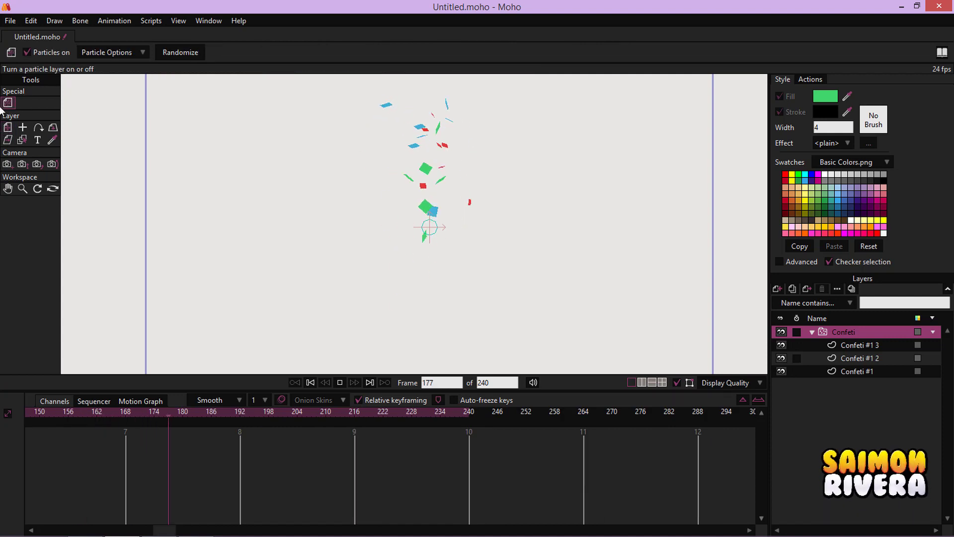
pyautogui.click(97, 53)
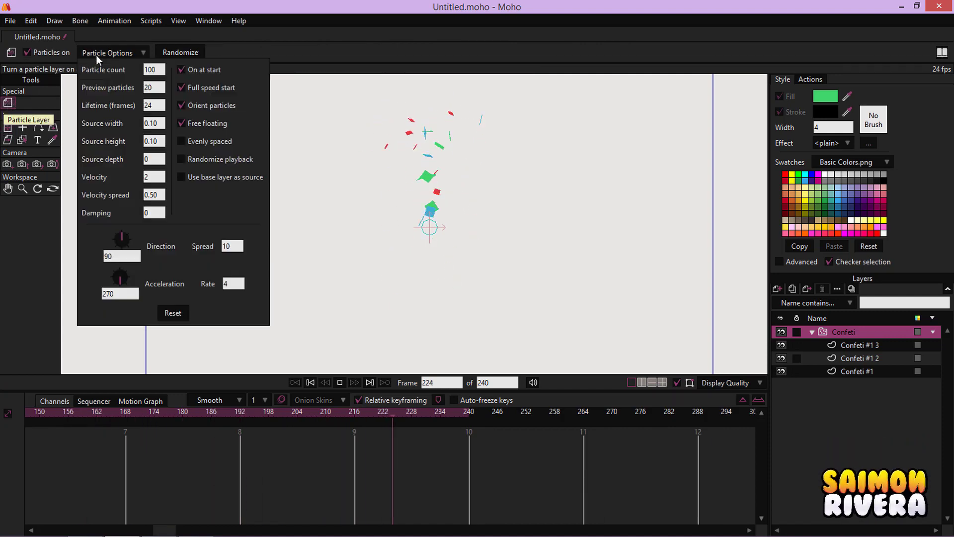
pyautogui.click(149, 87)
pyautogui.write('100')
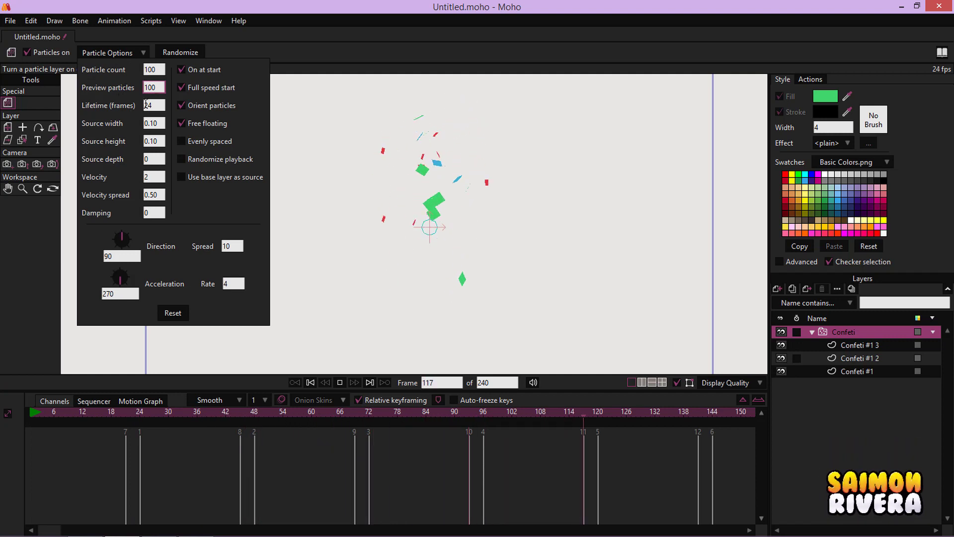
pyautogui.press('Tab')
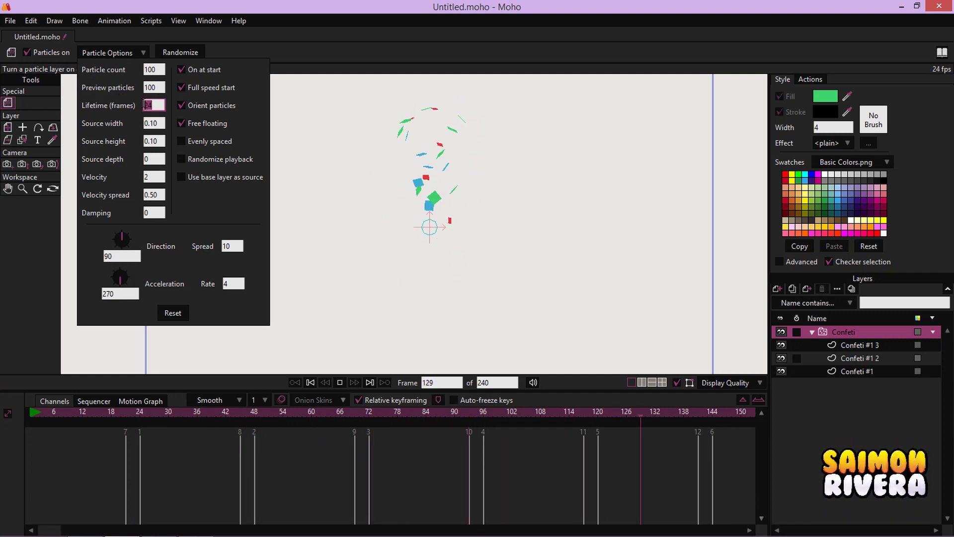
pyautogui.write('47')
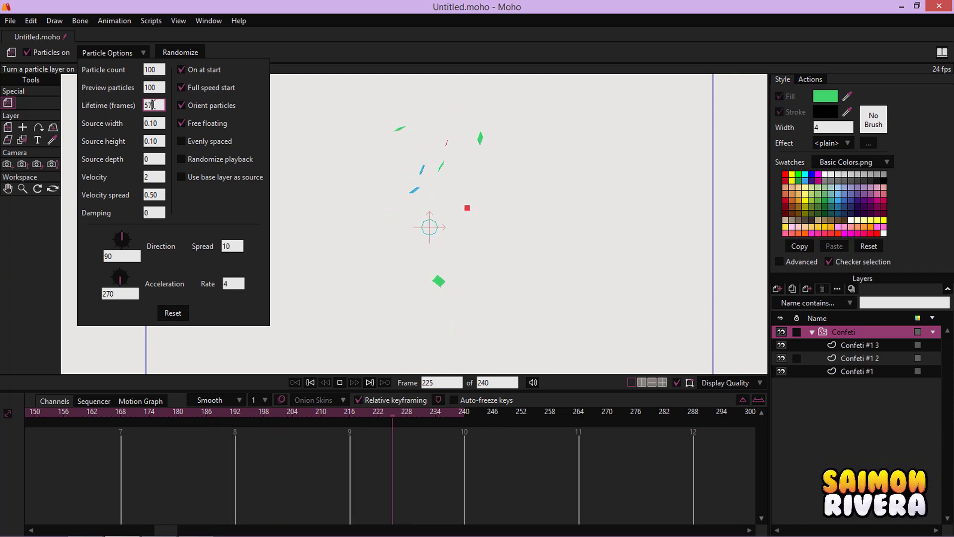
pyautogui.moveTo(158, 105); pyautogui.dragTo(95, 100)
pyautogui.write('60')
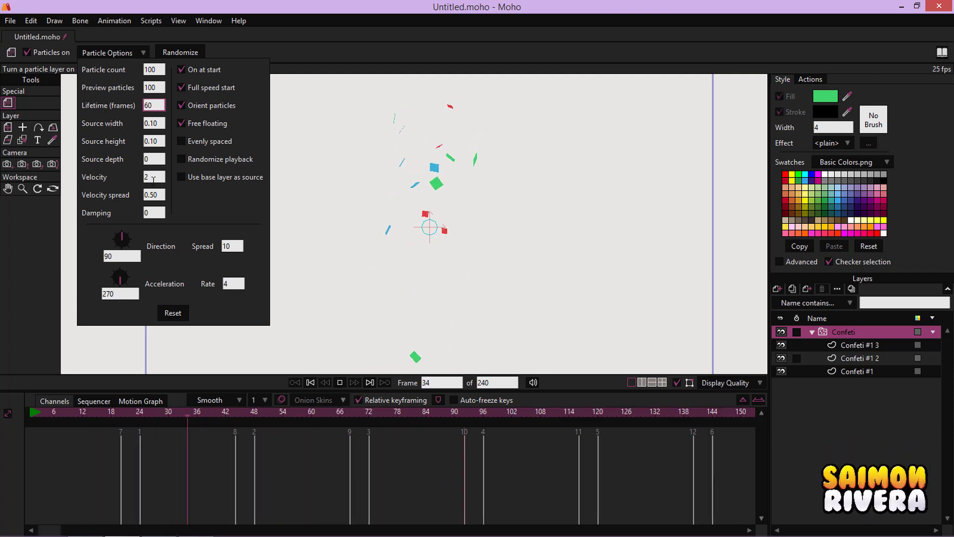
# - Set the particle direction to 270 so the confetti is emitted downward
pyautogui.click(154, 195)
pyautogui.click(128, 293)
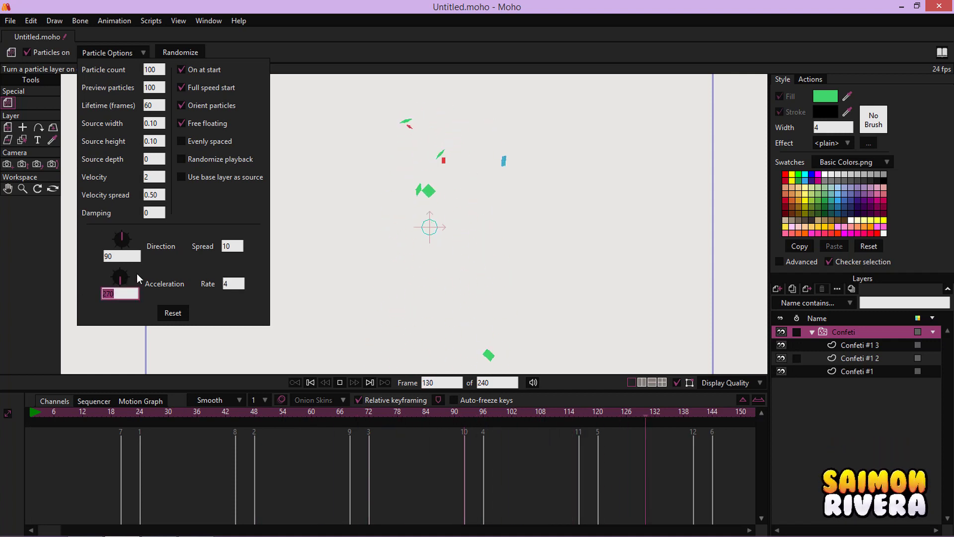
pyautogui.click(132, 254)
pyautogui.write('27')
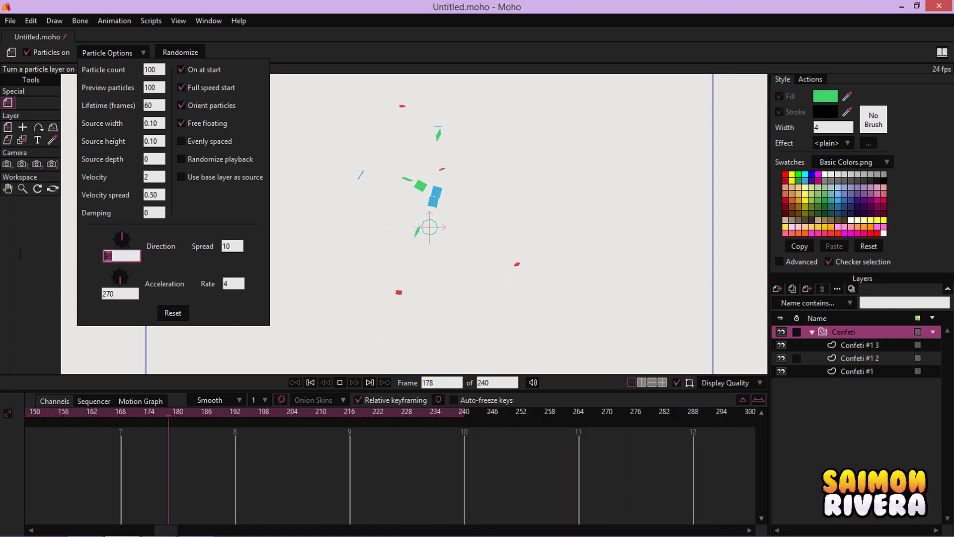
pyautogui.write('0')
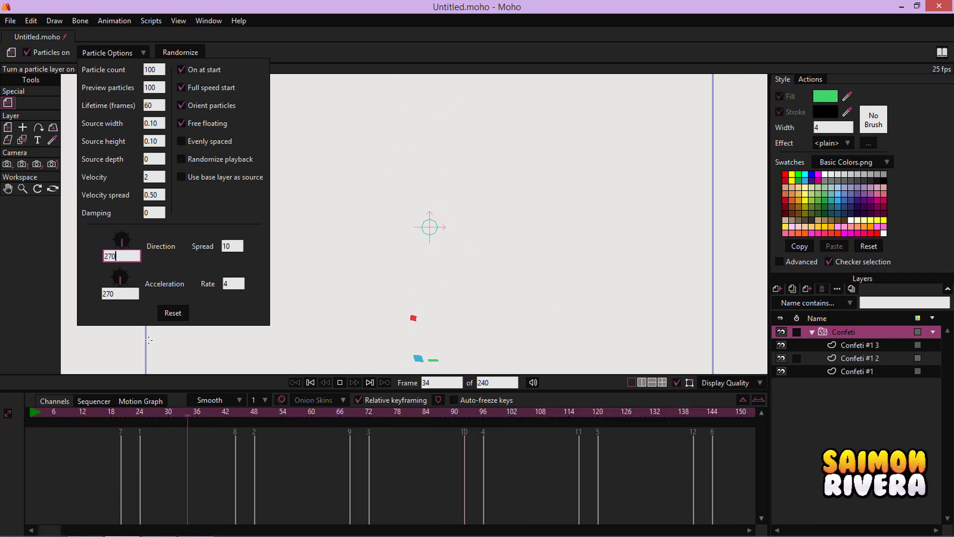
# - At frame 0, move the Confeti layer above the camera frame to about X 0.0175, Y 1.2564, and play the animation
pyautogui.moveTo(356, 294); pyautogui.dragTo(380, 294)
pyautogui.click(26, 412)
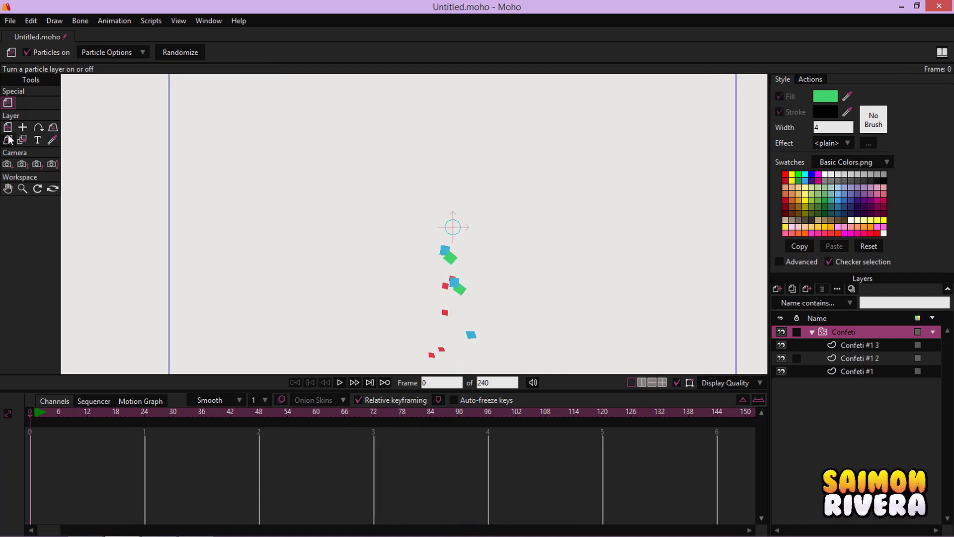
pyautogui.scroll(-2, 332, 200)
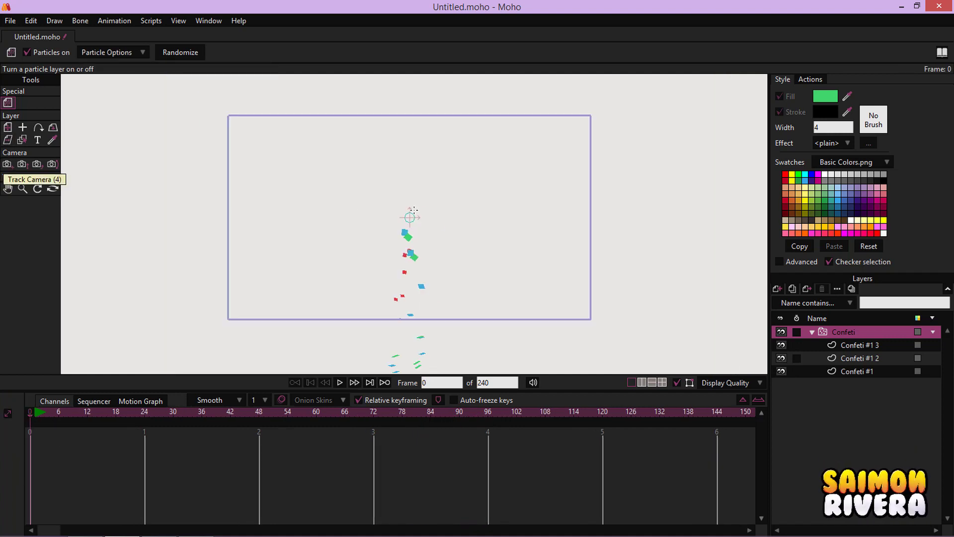
pyautogui.click(8, 128)
pyautogui.moveTo(397, 226); pyautogui.dragTo(403, 122)
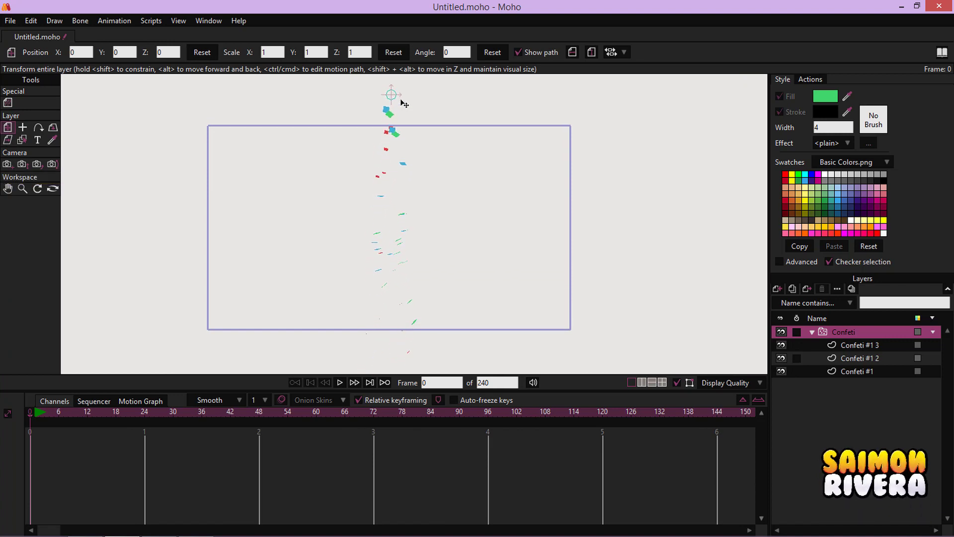
pyautogui.scroll(2, 388, 185)
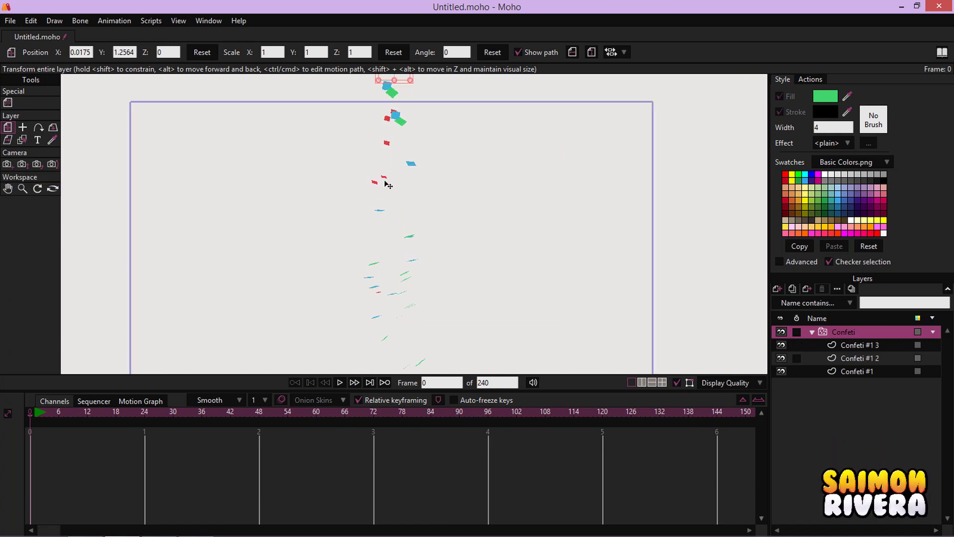
pyautogui.click(340, 382)
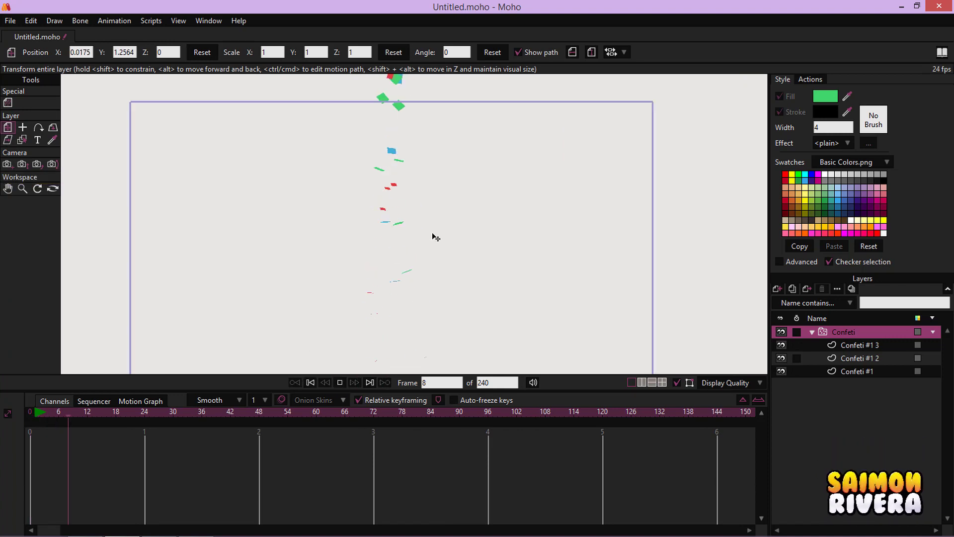
# - Set both the velocity and the velocity spread of the Confeti layer's particles to 0
pyautogui.click(8, 102)
pyautogui.click(92, 52)
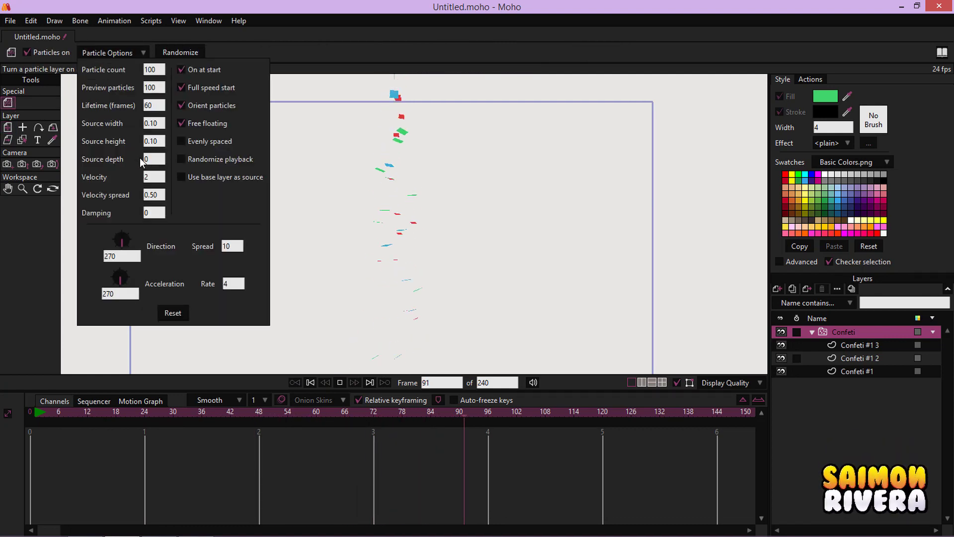
pyautogui.click(161, 194)
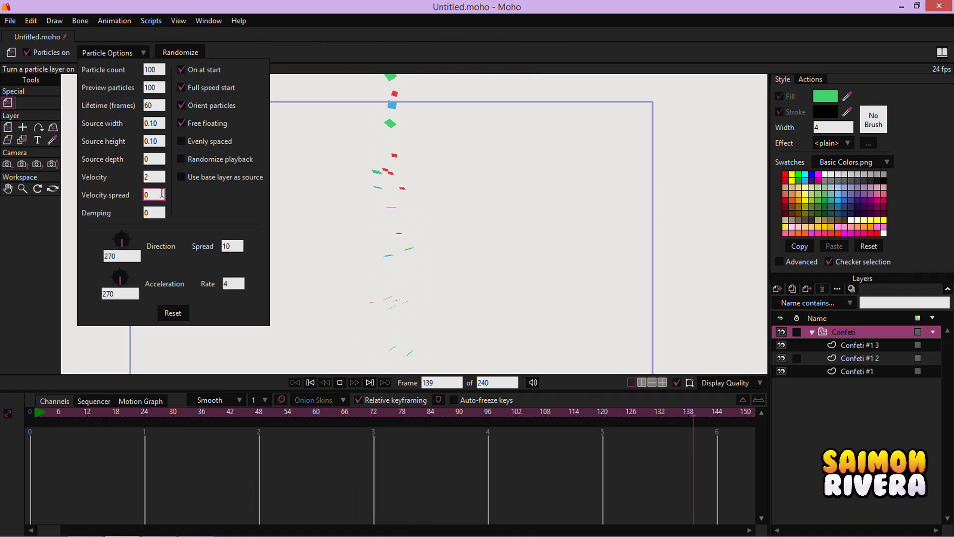
pyautogui.click(157, 178)
pyautogui.scroll(-3, 157, 179)
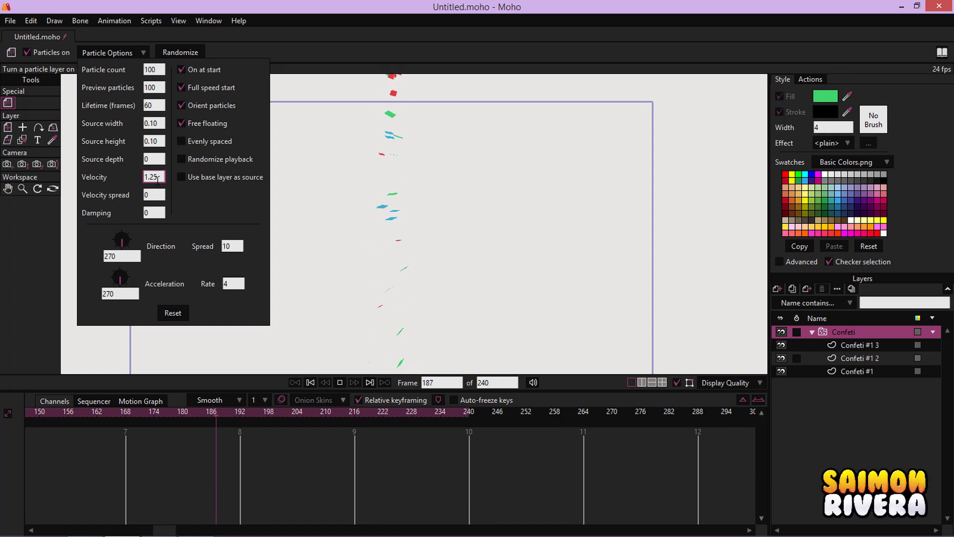
pyautogui.scroll(-1, 158, 178)
pyautogui.press('BackSpace')
pyautogui.press('BackSpace')
pyautogui.press('BackSpace')
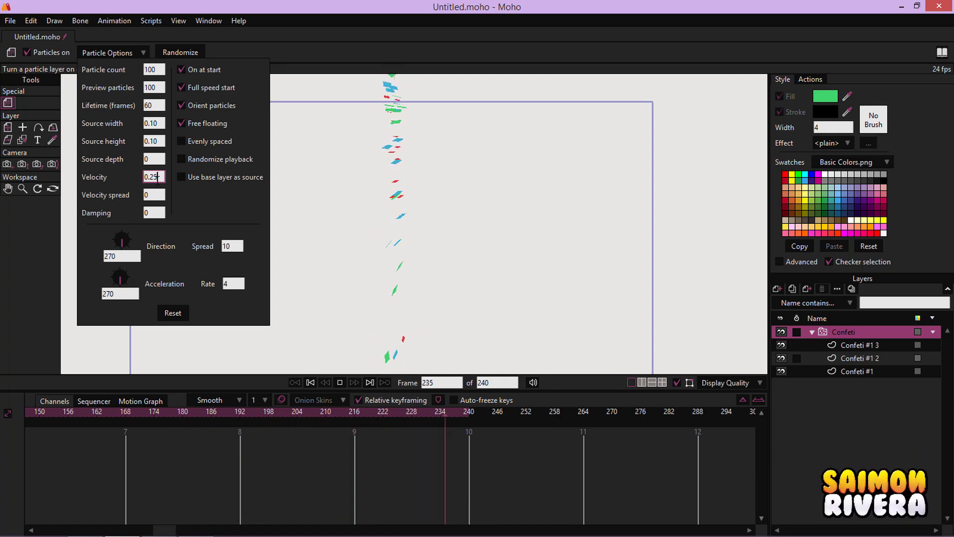
# - Set the particle direction spread to 0 and the acceleration rate to 1
pyautogui.doubleClick(233, 246)
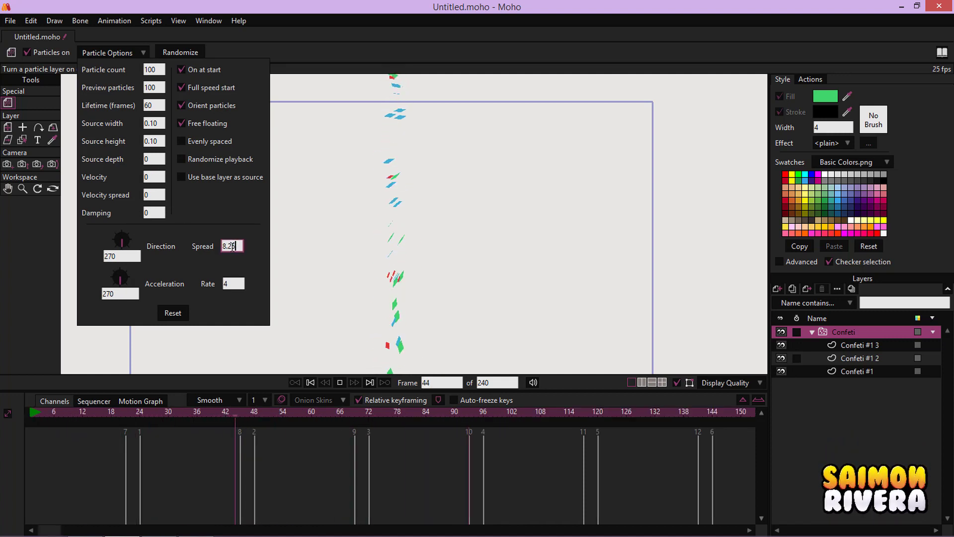
pyautogui.write('1.50')
pyautogui.scroll(-6, 232, 246)
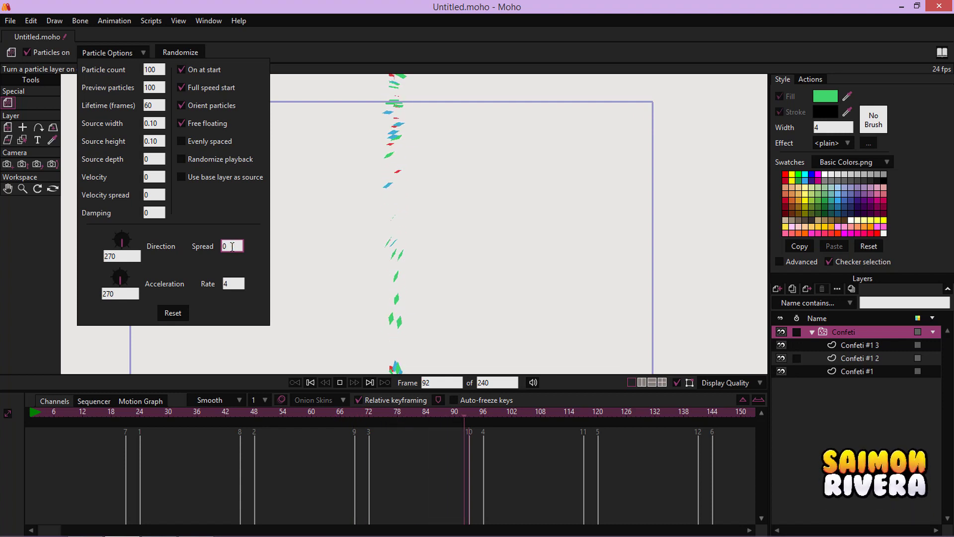
pyautogui.click(235, 285)
pyautogui.scroll(-14, 236, 284)
pyautogui.press('BackSpace')
pyautogui.press('BackSpace')
pyautogui.press('BackSpace')
pyautogui.press('BackSpace')
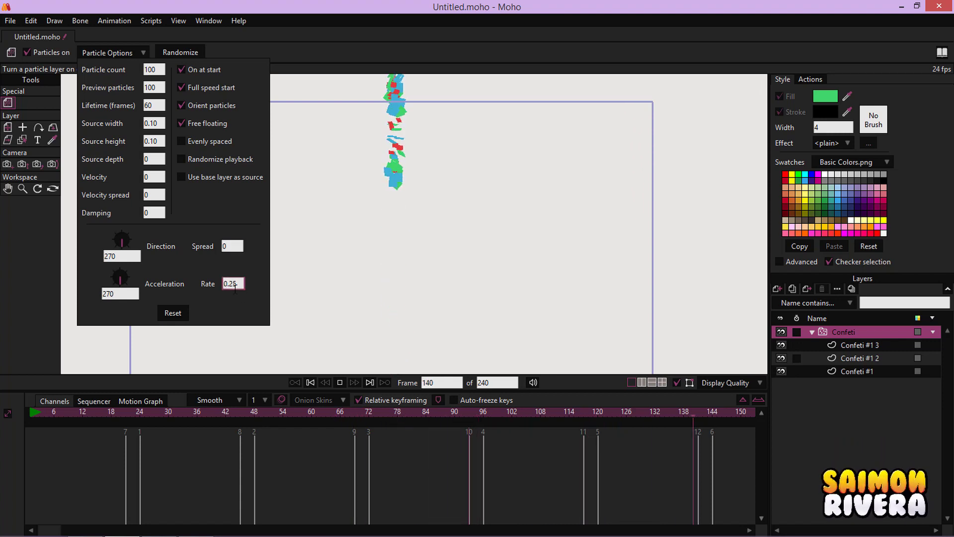
pyautogui.write('1')
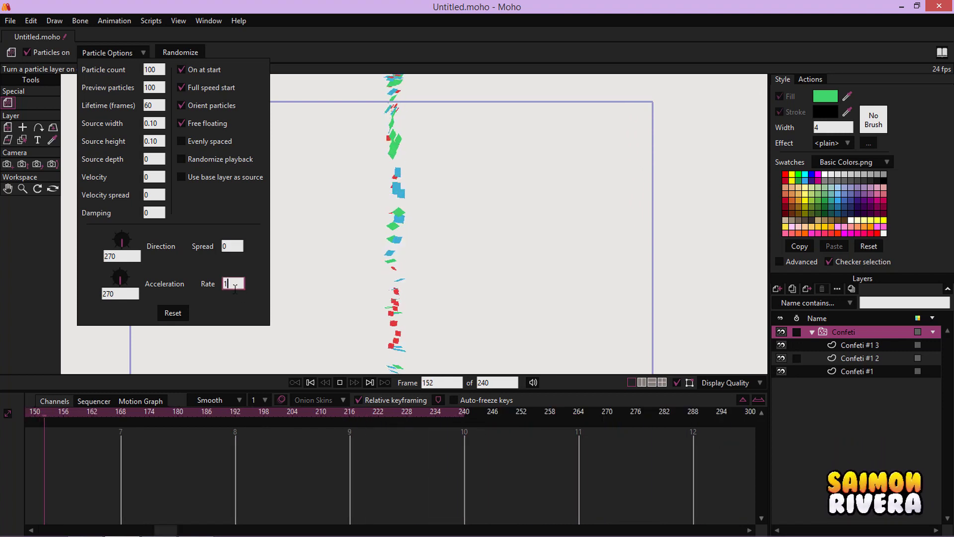
# - Enlarge the particle source to a width of 4.10 and a height of 3.10
pyautogui.doubleClick(157, 124)
pyautogui.write('3.35')
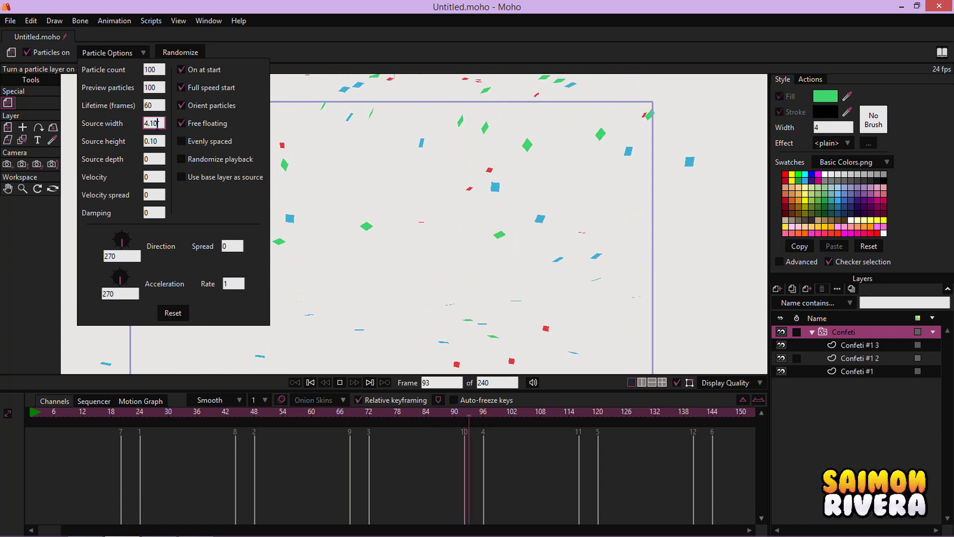
pyautogui.click(160, 141)
pyautogui.scroll(20, 161, 141)
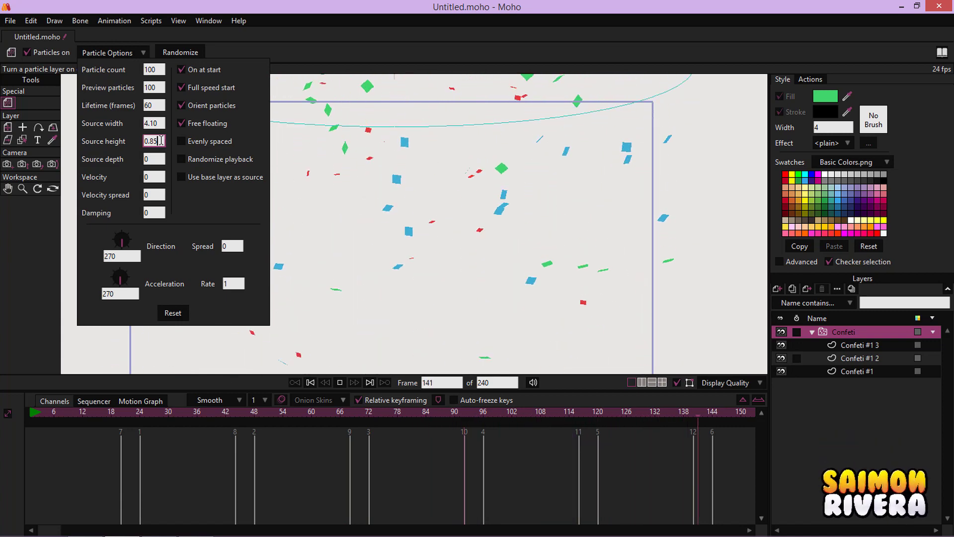
pyautogui.scroll(-20, 160, 141)
pyautogui.scroll(20, 161, 141)
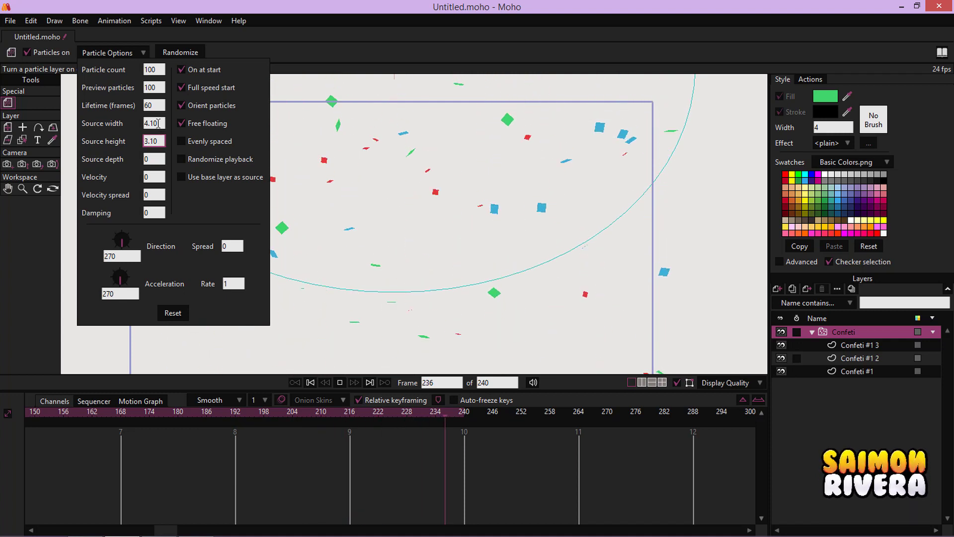
# - Set the particle source width to 5.35 and replay the animation from the start
pyautogui.click(155, 124)
pyautogui.press('BackSpace')
pyautogui.press('BackSpace')
pyautogui.press('BackSpace')
pyautogui.press('BackSpace')
pyautogui.write('5.35')
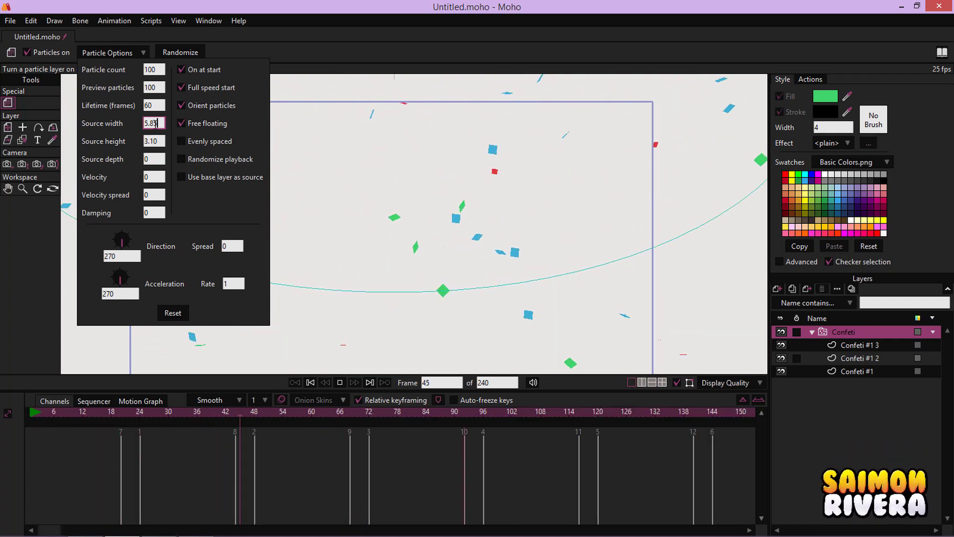
pyautogui.click(339, 383)
pyautogui.click(321, 384)
pyautogui.moveTo(412, 255)
pyautogui.mouseDown()
pyautogui.moveTo(423, 227)
pyautogui.moveTo(423, 242)
pyautogui.mouseUp()
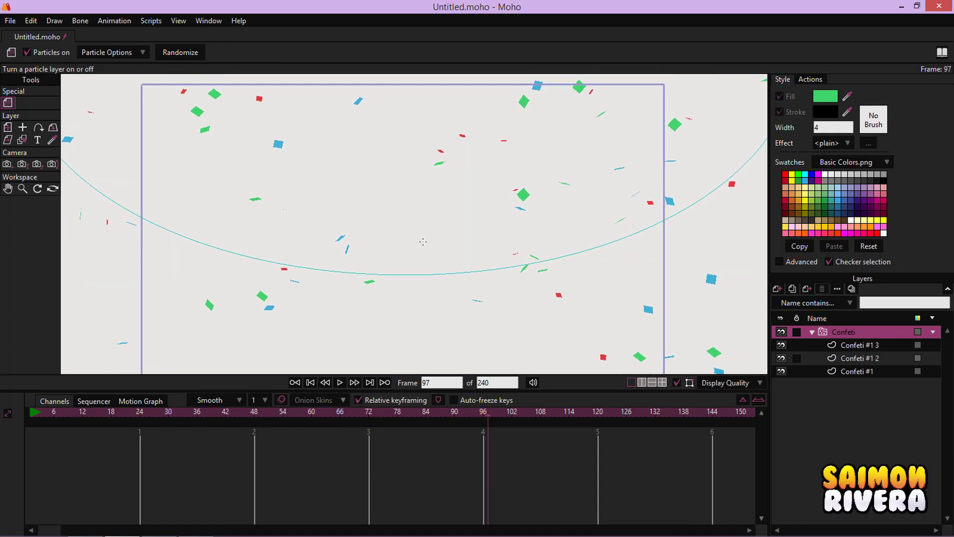
pyautogui.click(340, 383)
pyautogui.click(310, 382)
pyautogui.click(341, 383)
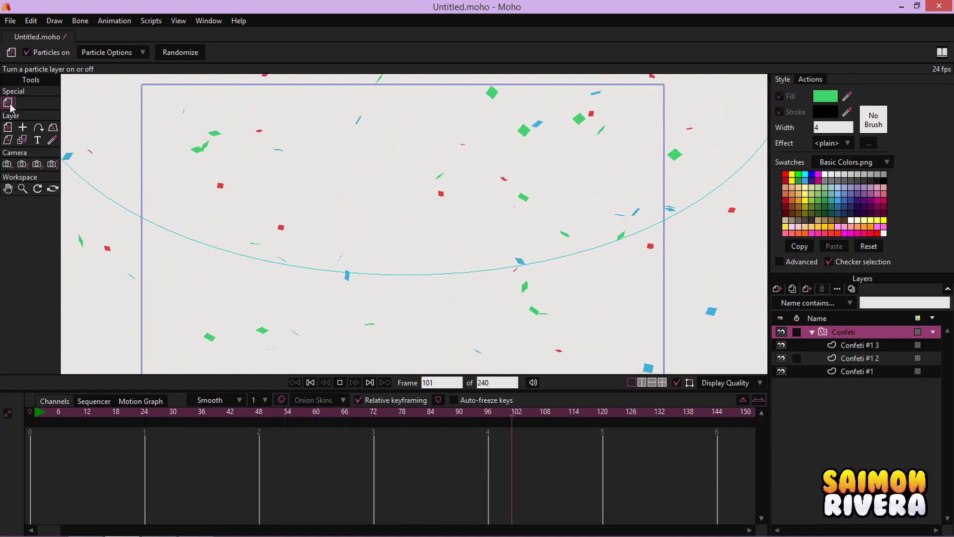
# - Set the source depth of the Confeti layer's particles to 2
pyautogui.click(102, 53)
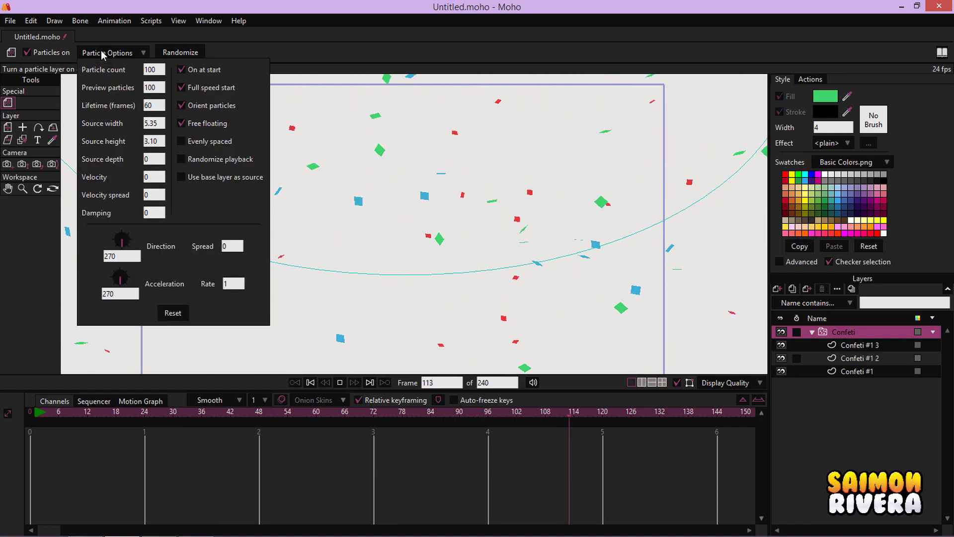
pyautogui.click(153, 159)
pyautogui.write('2')
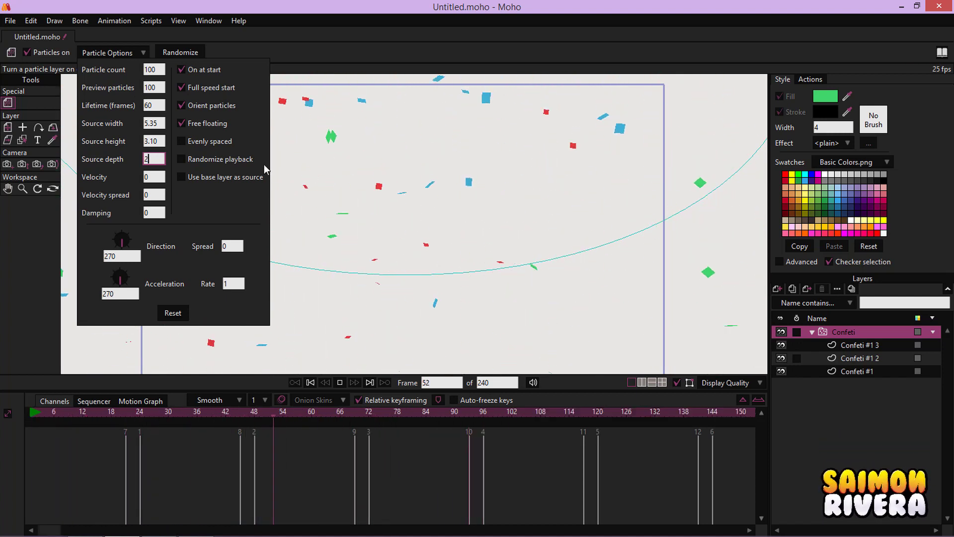
# - Try velocity spread values of 2 and 1.25, and set the velocity spread back to 0
pyautogui.click(159, 196)
pyautogui.scroll(9, 158, 194)
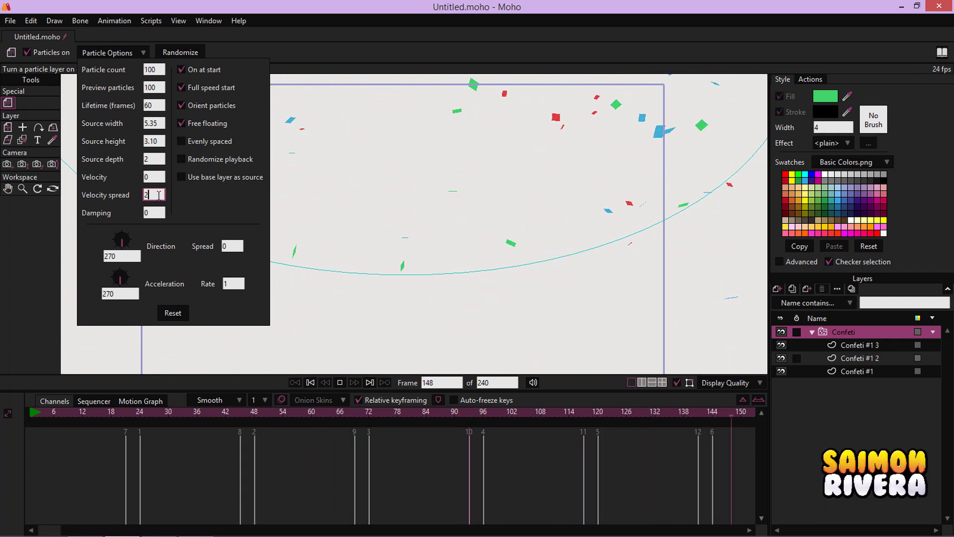
pyautogui.scroll(-4, 158, 195)
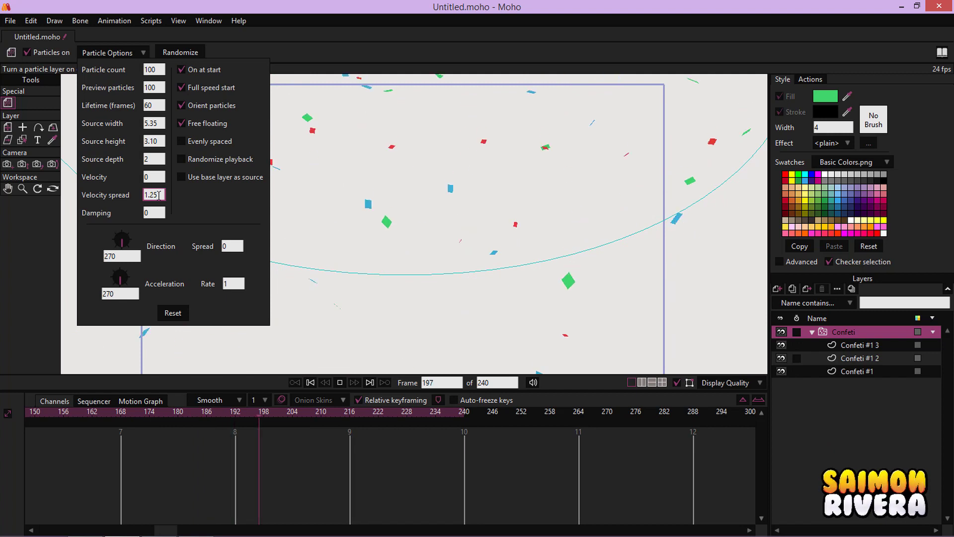
pyautogui.doubleClick(159, 195)
pyautogui.write('0')
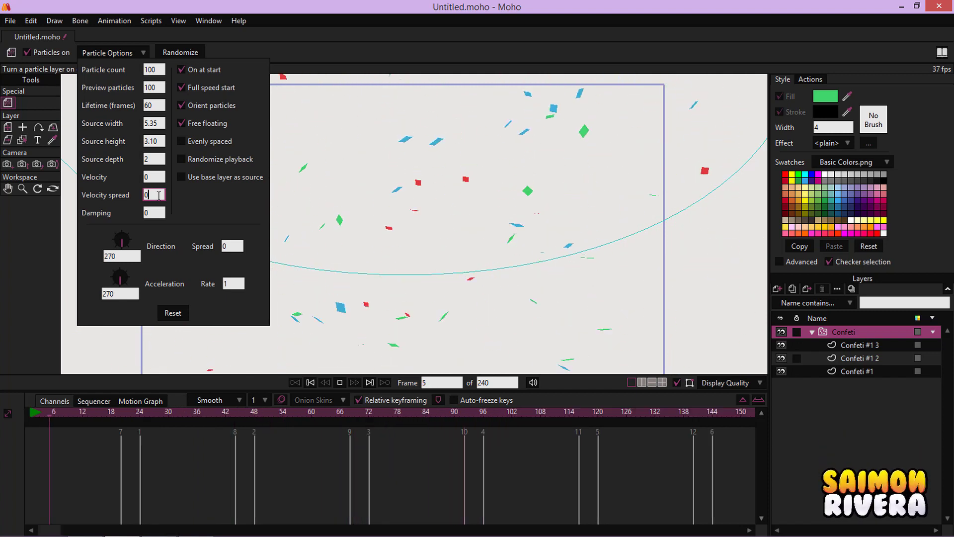
# - At frame 0, move the Confeti layer straight up to about Y 2.6830, with its source ellipse above the camera frame, and play the animation
pyautogui.moveTo(418, 270); pyautogui.dragTo(437, 269)
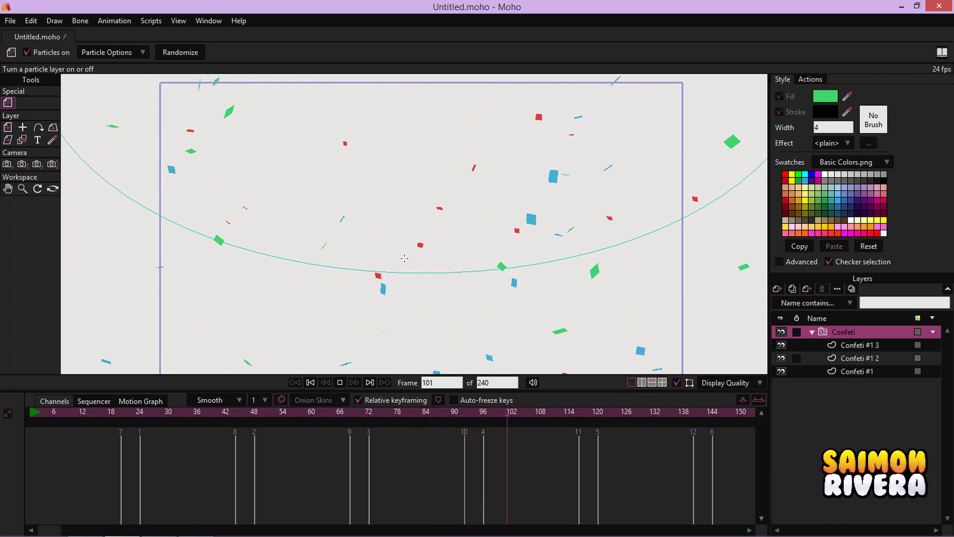
pyautogui.click(340, 382)
pyautogui.click(311, 382)
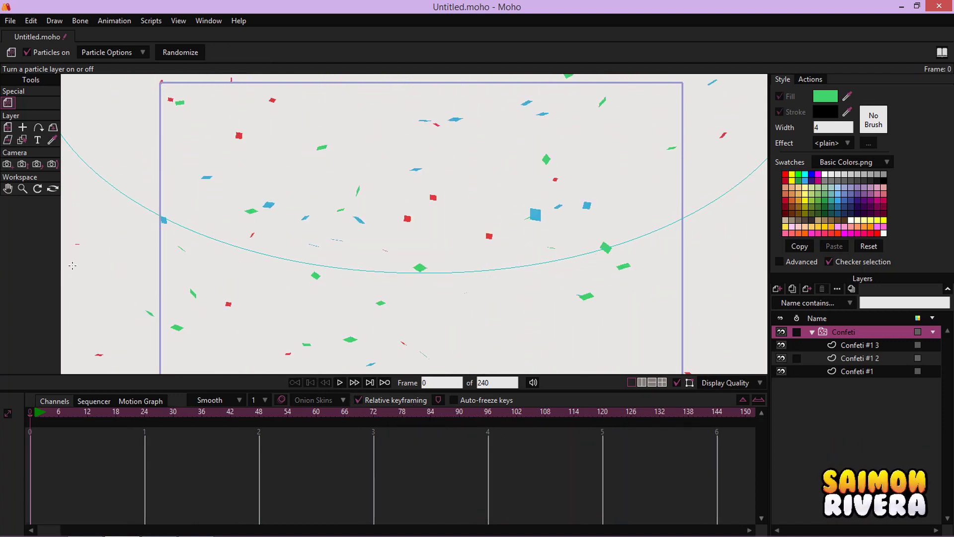
pyautogui.click(7, 127)
pyautogui.scroll(-3, 366, 211)
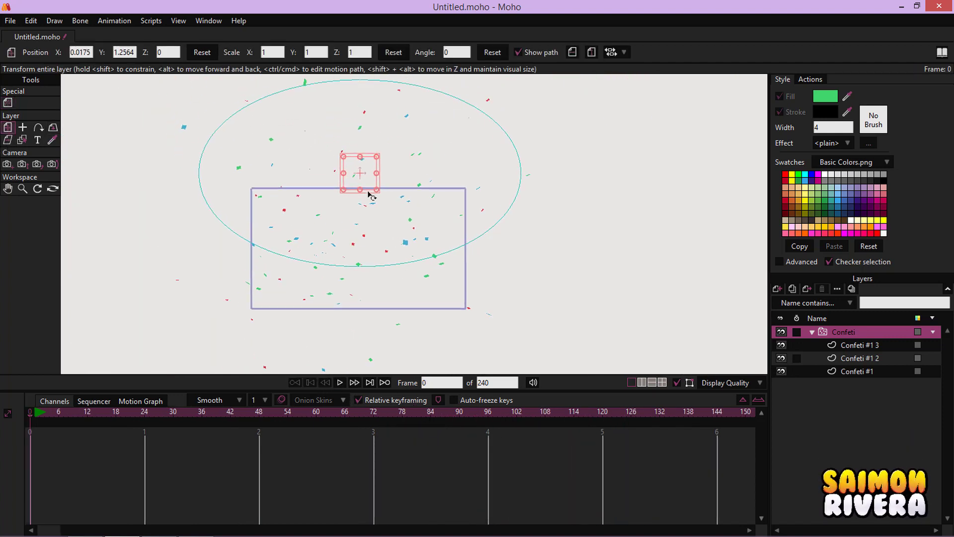
pyautogui.moveTo(365, 166); pyautogui.dragTo(367, 94)
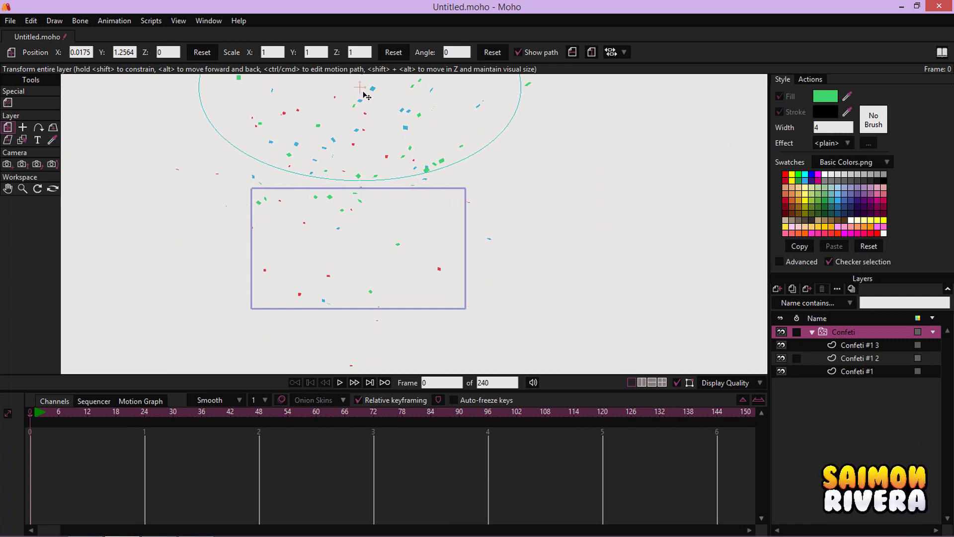
pyautogui.scroll(3, 382, 183)
pyautogui.moveTo(385, 191); pyautogui.dragTo(437, 320)
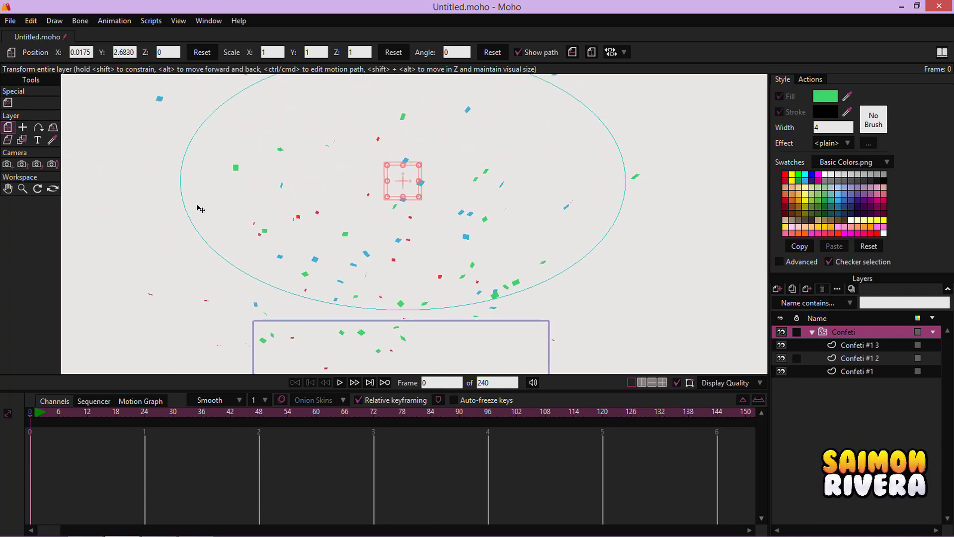
pyautogui.scroll(-5, 470, 162)
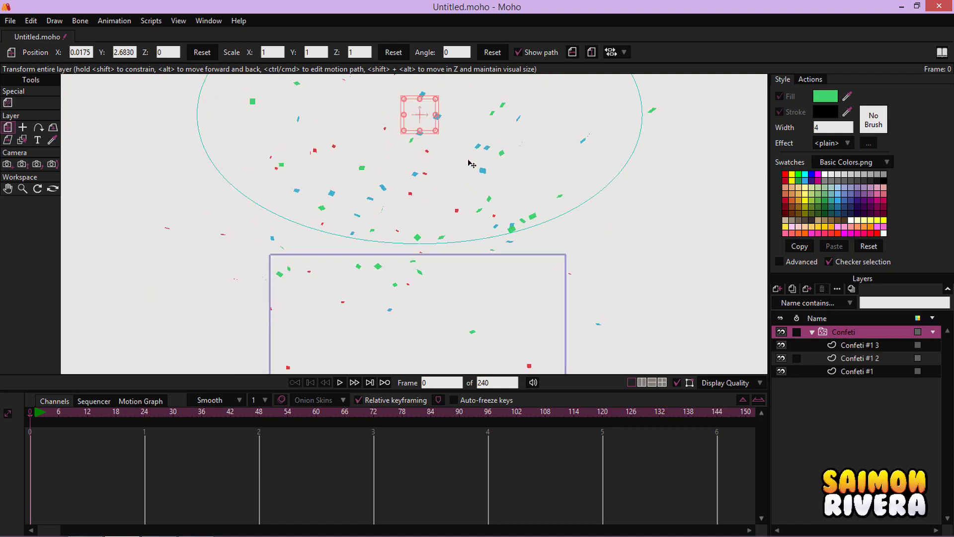
pyautogui.scroll(3, 484, 181)
pyautogui.moveTo(486, 162); pyautogui.dragTo(482, 168)
pyautogui.click(340, 382)
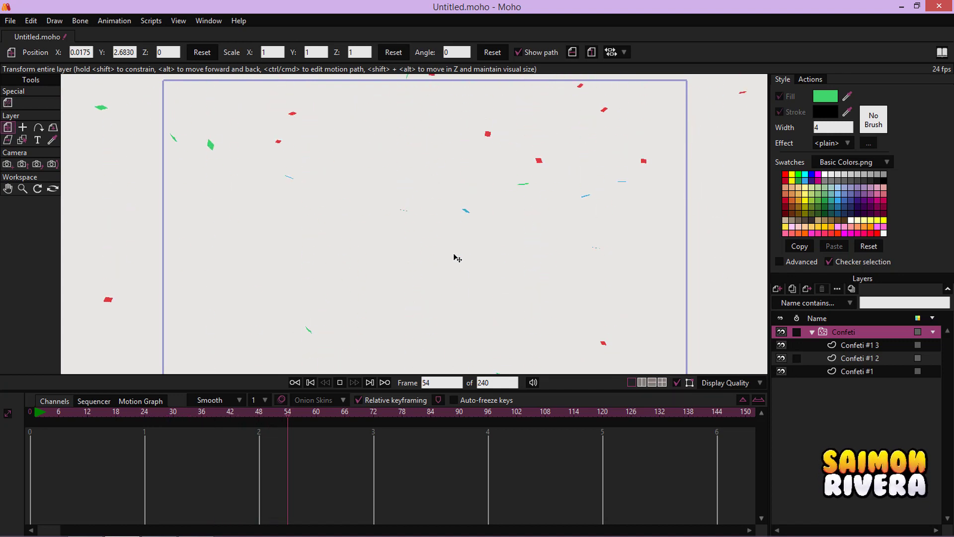
# - Set the particle lifetime to 125 frames and replay the animation from frame 0
pyautogui.click(7, 103)
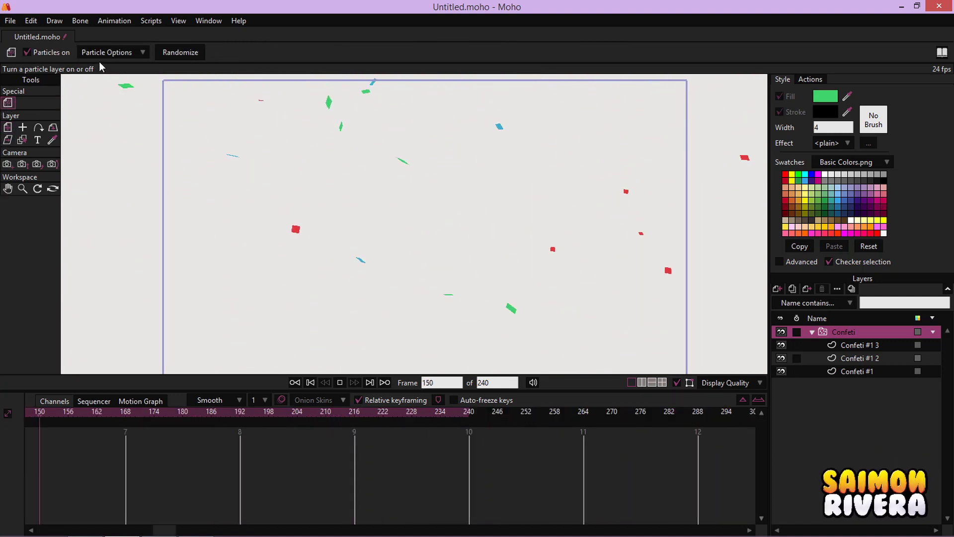
pyautogui.click(103, 55)
pyautogui.click(153, 105)
pyautogui.scroll(20, 153, 105)
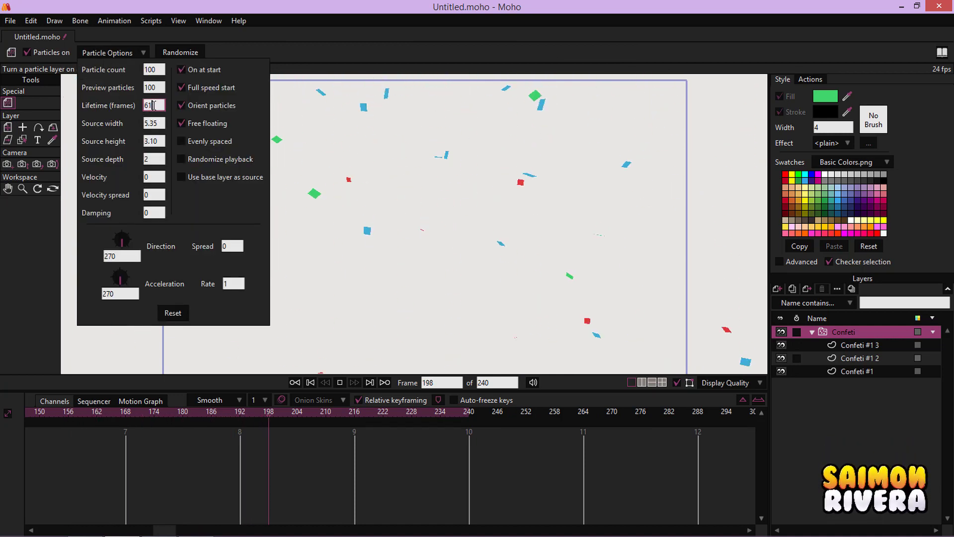
pyautogui.scroll(17, 153, 106)
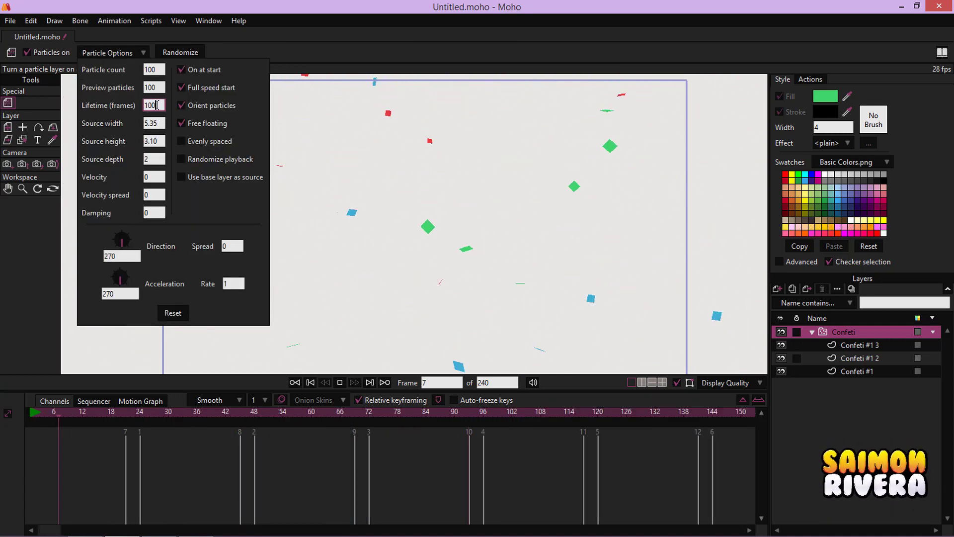
pyautogui.moveTo(157, 105); pyautogui.dragTo(68, 89)
pyautogui.write('125')
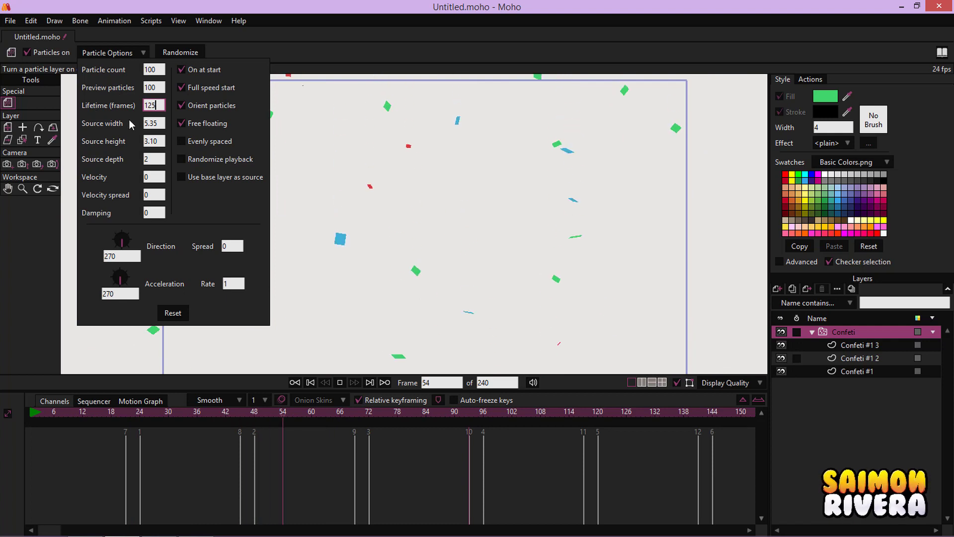
pyautogui.click(154, 124)
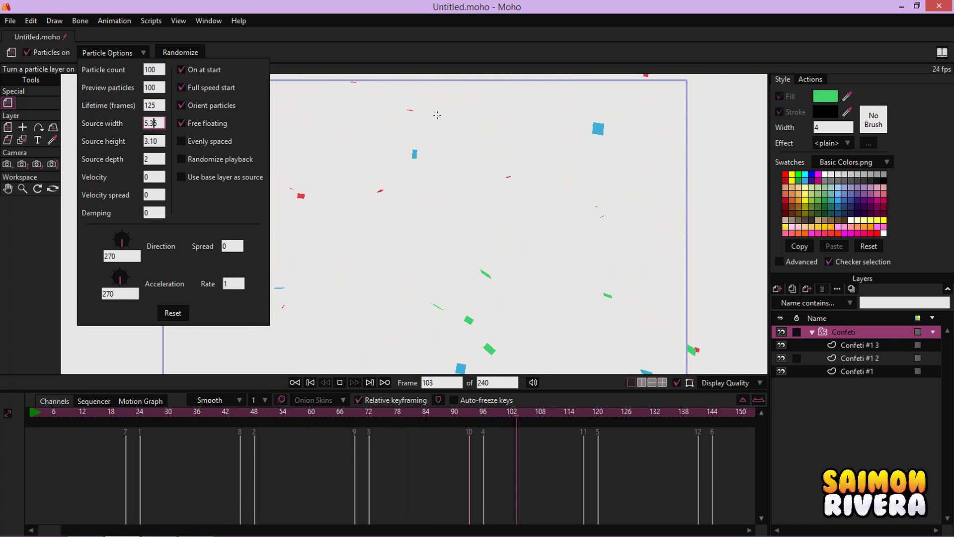
pyautogui.click(143, 413)
pyautogui.moveTo(142, 413); pyautogui.dragTo(2, 416)
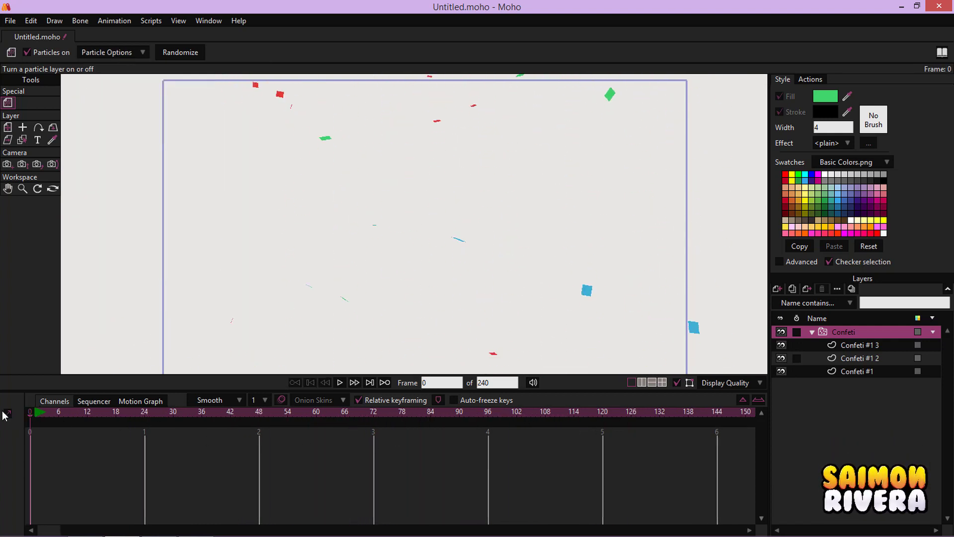
pyautogui.click(339, 382)
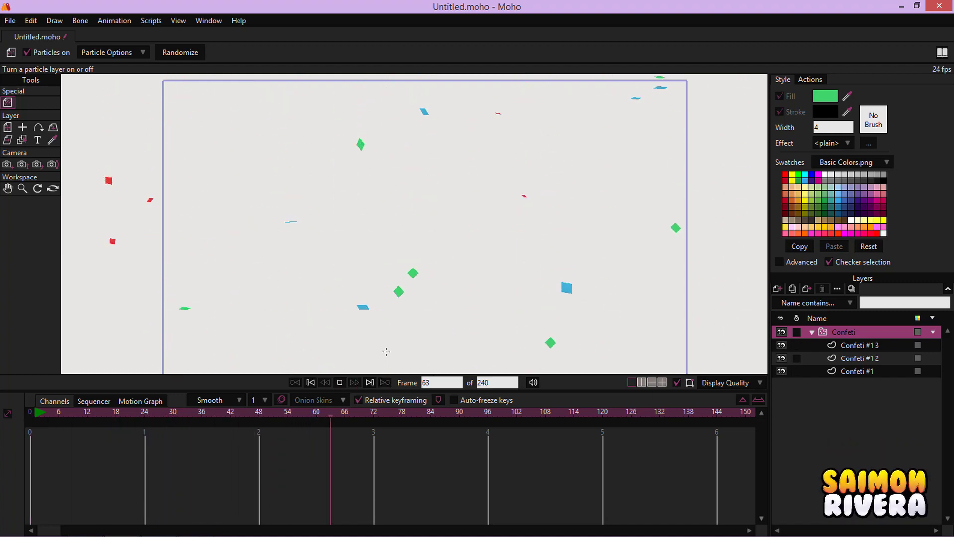
pyautogui.click(340, 382)
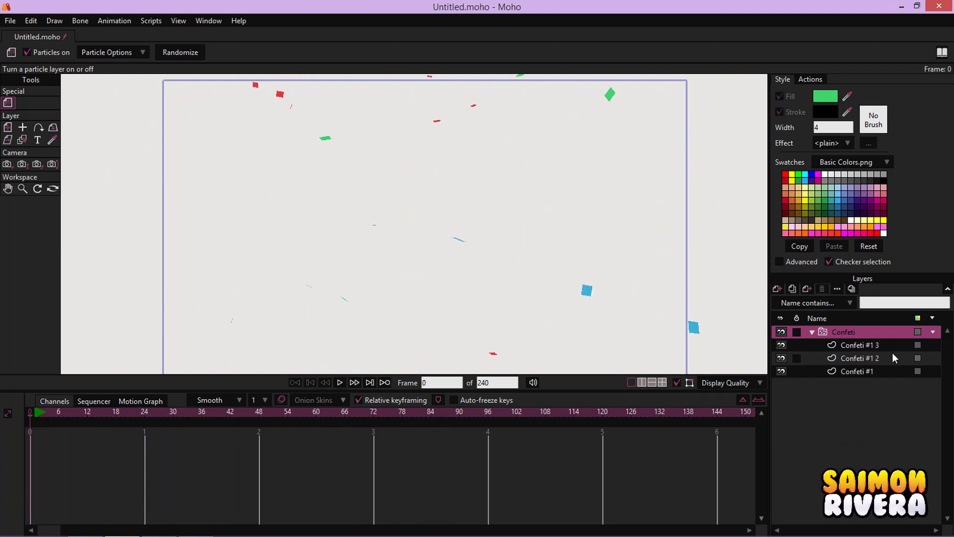
# - Duplicate the Confeti #1 3 layer and change the copy's green fill to yellow FBEF30
pyautogui.click(862, 346)
pyautogui.click(792, 289)
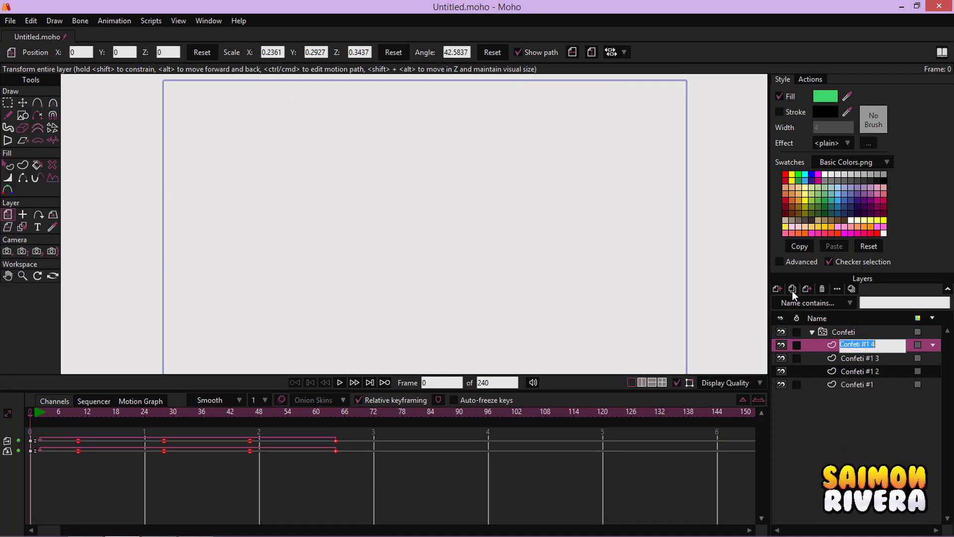
pyautogui.scroll(5, 437, 117)
pyautogui.scroll(6, 400, 166)
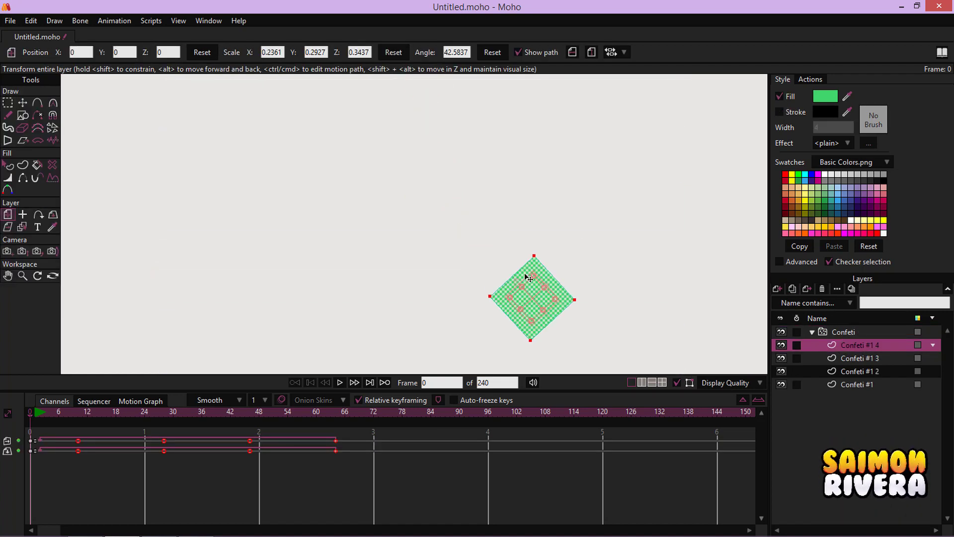
pyautogui.click(834, 99)
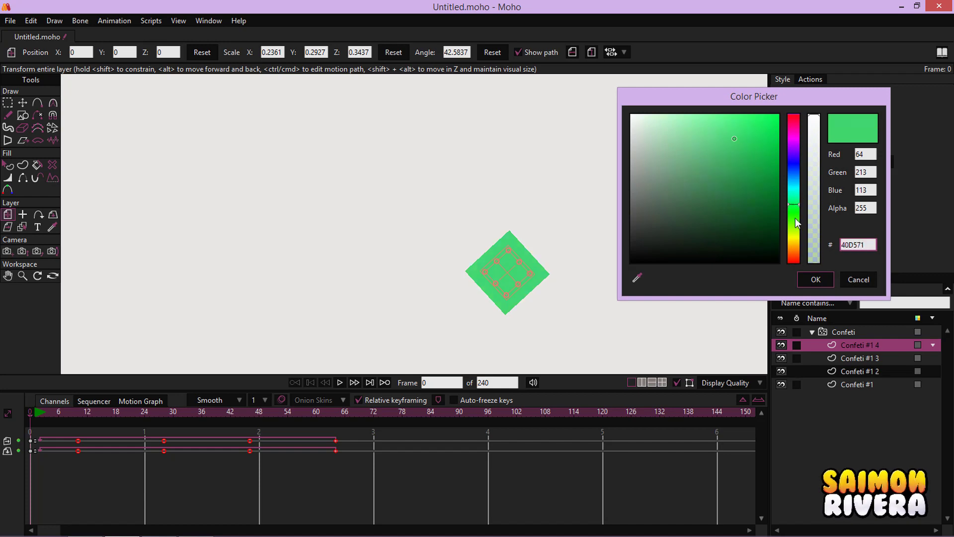
pyautogui.click(798, 240)
pyautogui.click(752, 115)
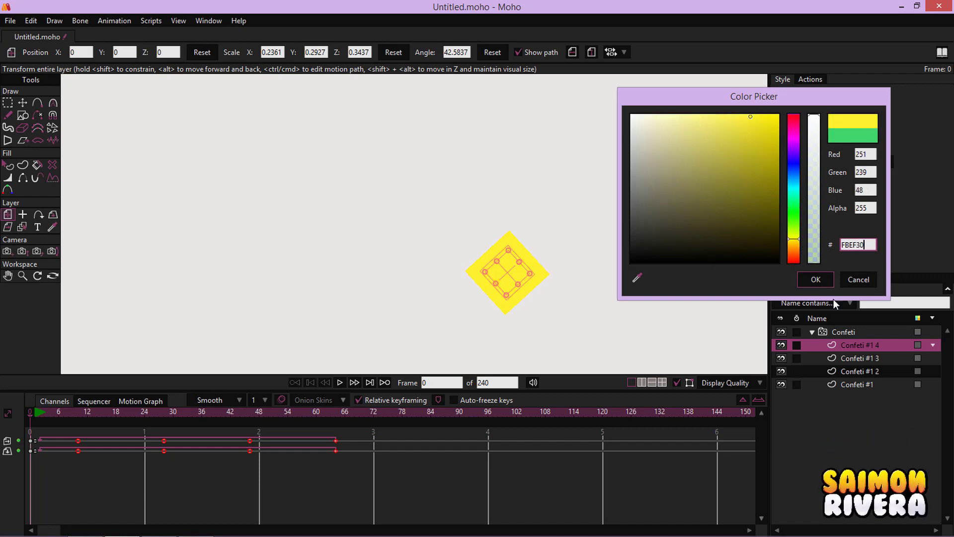
pyautogui.click(816, 280)
# - Add sharp-cornered points to the yellow piece's upper-right and lower-left edges to cut an irregular notch into each
pyautogui.click(22, 103)
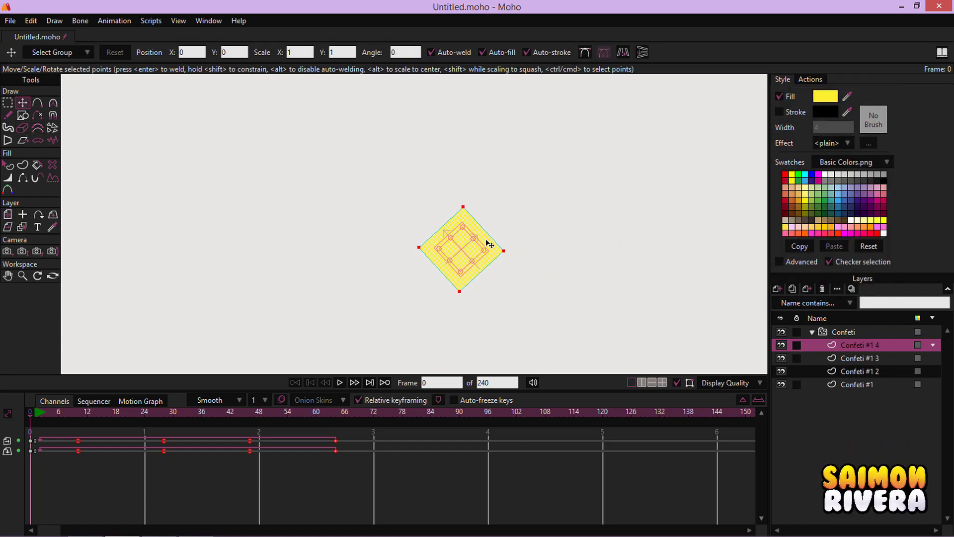
pyautogui.scroll(3, 486, 239)
pyautogui.click(37, 103)
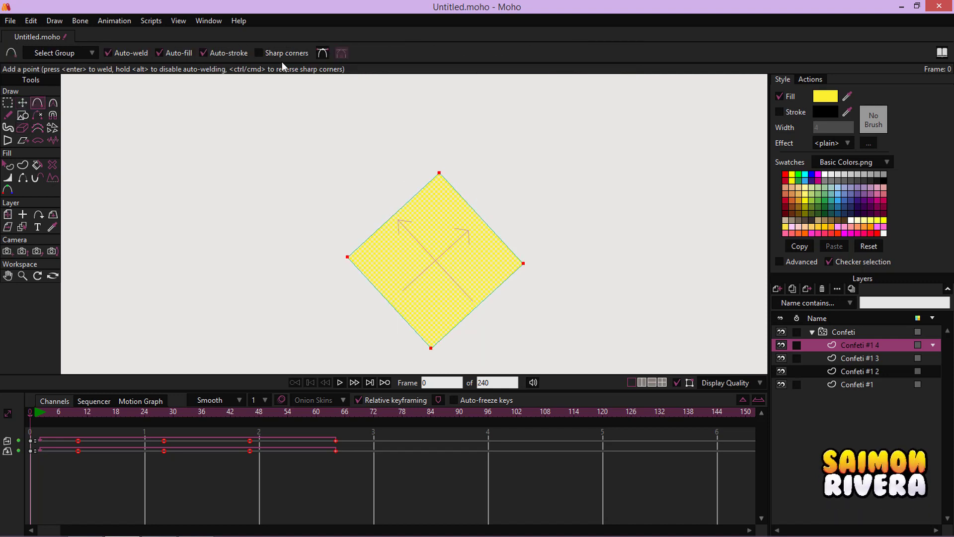
pyautogui.click(471, 230)
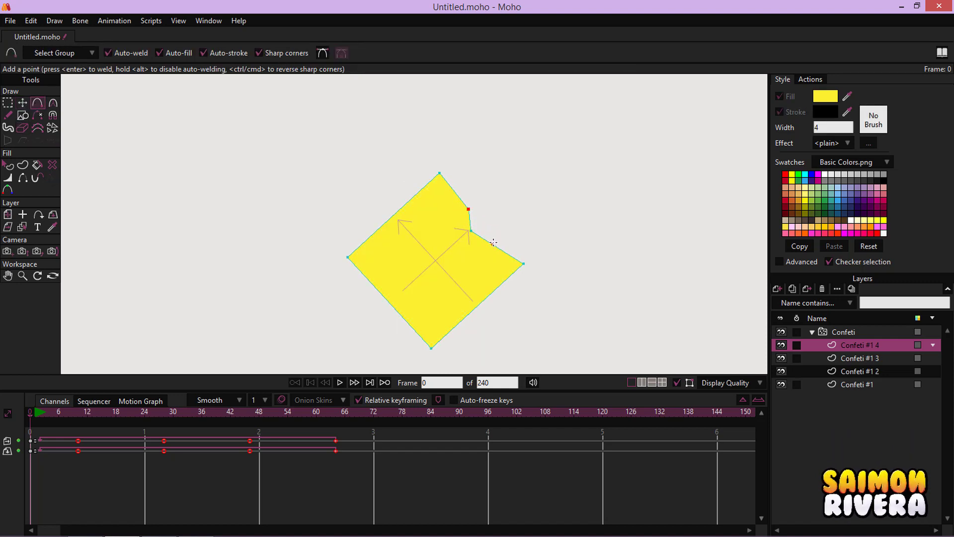
pyautogui.moveTo(427, 293); pyautogui.dragTo(429, 261)
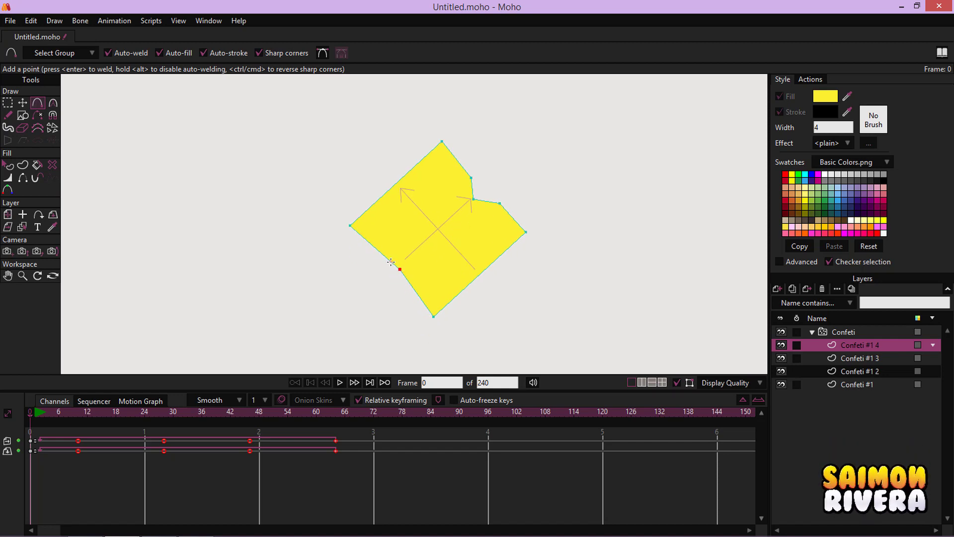
pyautogui.scroll(-3, 560, 230)
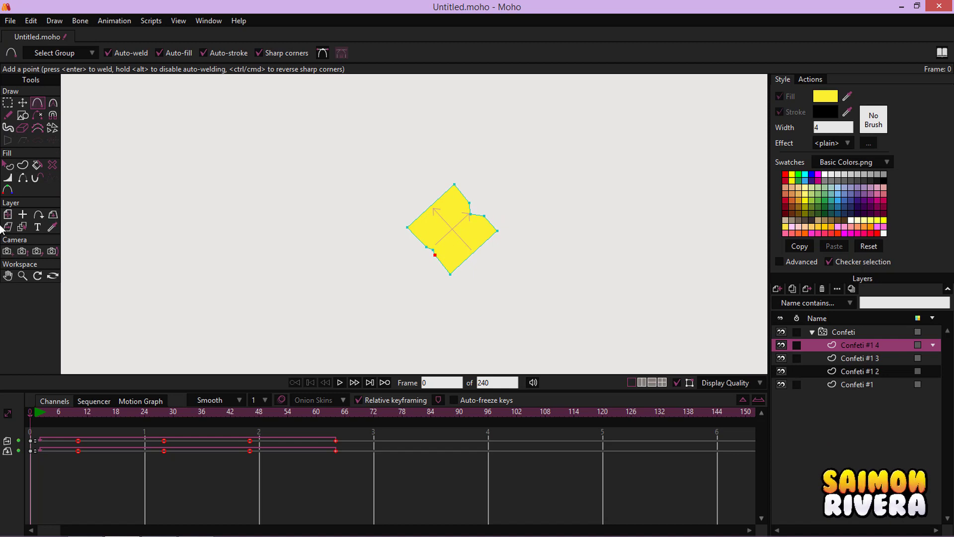
# - Key the yellow piece's rotation to X 65, Y -65 at frame 10 and X 200, Y -150 at frame 28
pyautogui.click(54, 217)
pyautogui.click(79, 413)
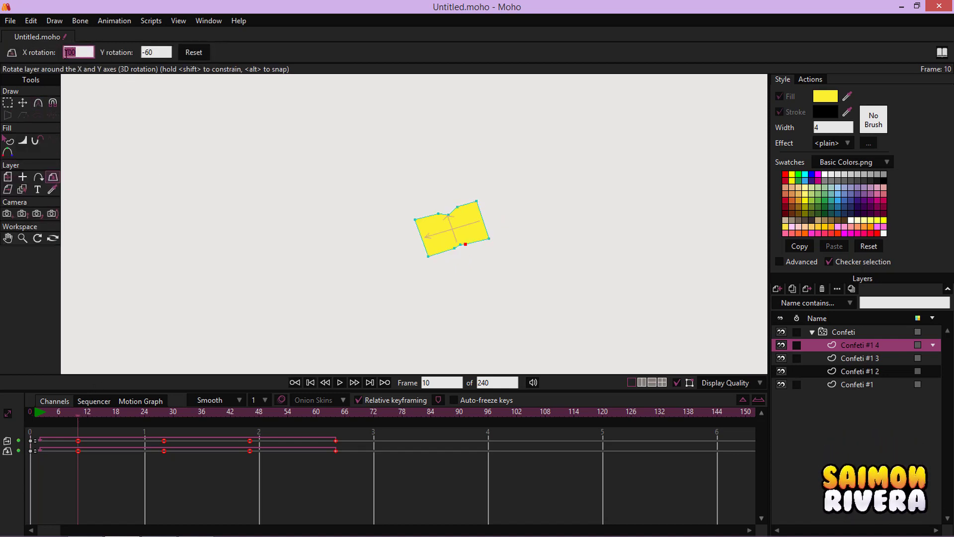
pyautogui.write('65')
pyautogui.press('Return')
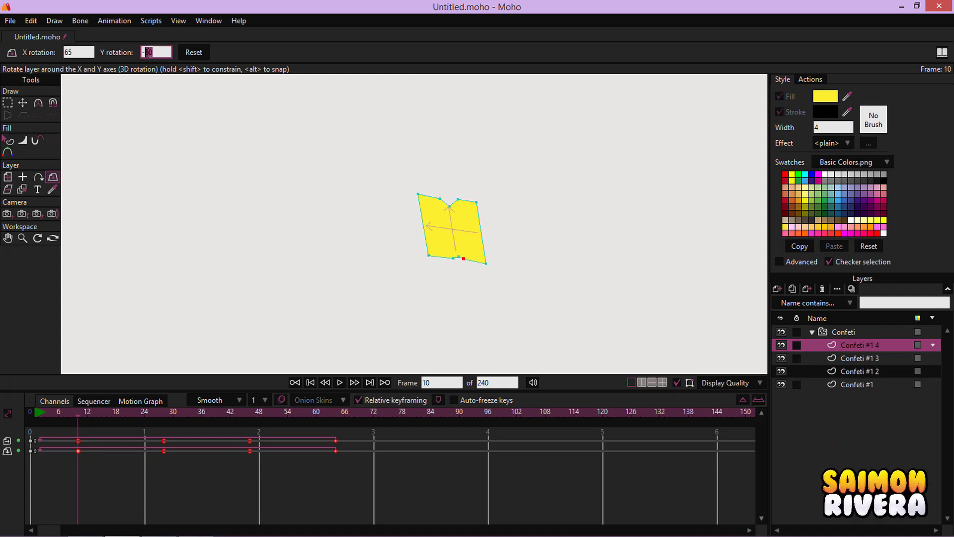
pyautogui.press('Return')
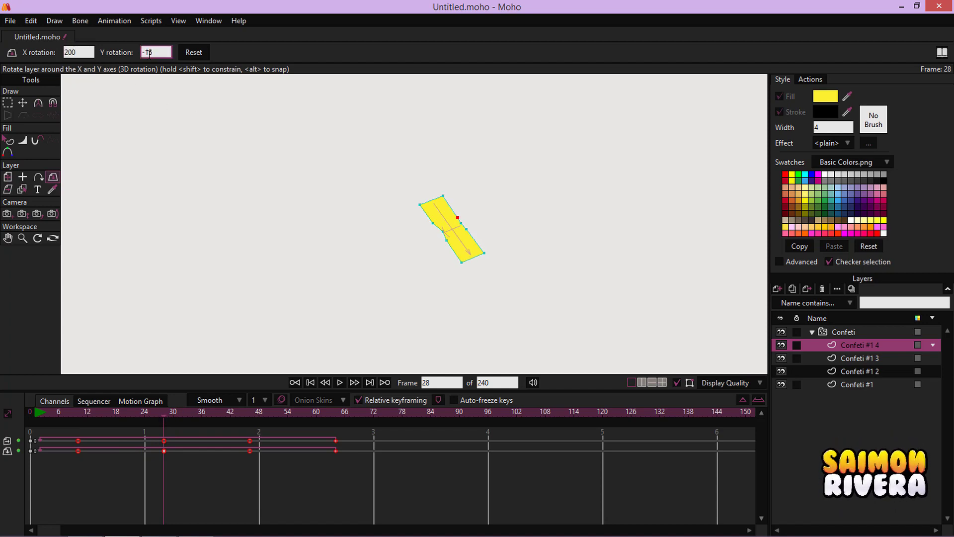
# - Check the yellow piece's rotation up to frame 60, and shift its keyframes 7 frames later so the first one sits at frame 17
pyautogui.click(244, 416)
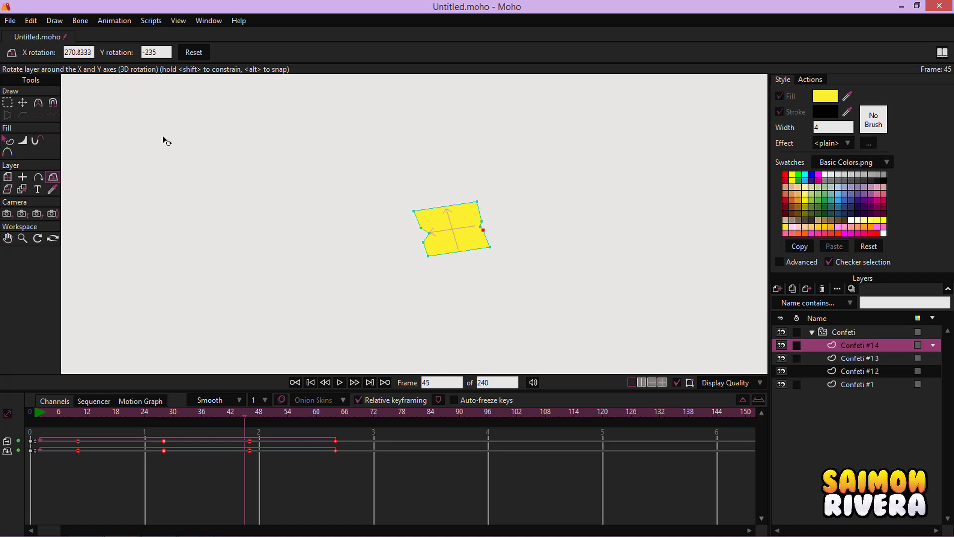
pyautogui.moveTo(211, 414); pyautogui.dragTo(321, 424)
pyautogui.moveTo(392, 483); pyautogui.dragTo(82, 442)
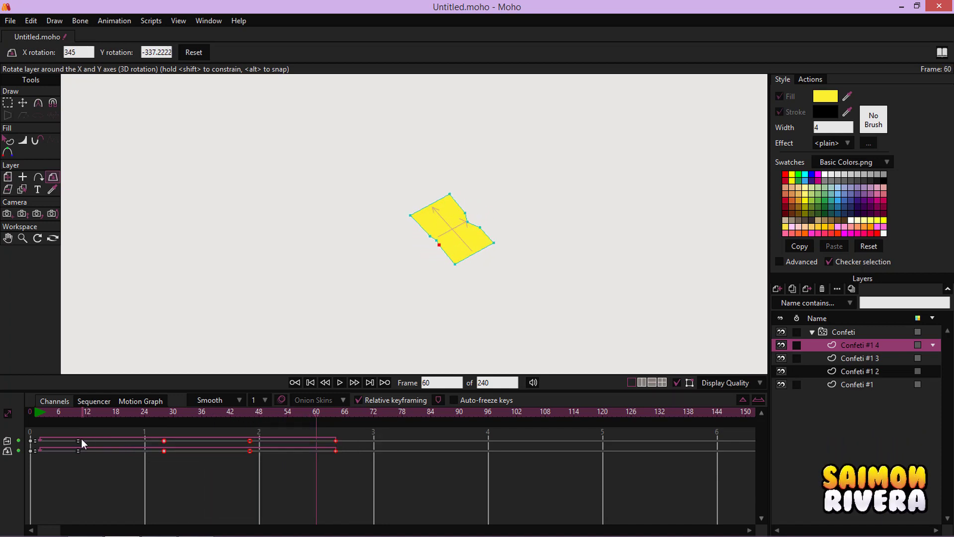
pyautogui.moveTo(421, 480)
pyautogui.mouseDown()
pyautogui.moveTo(69, 439)
pyautogui.moveTo(110, 438)
pyautogui.mouseUp()
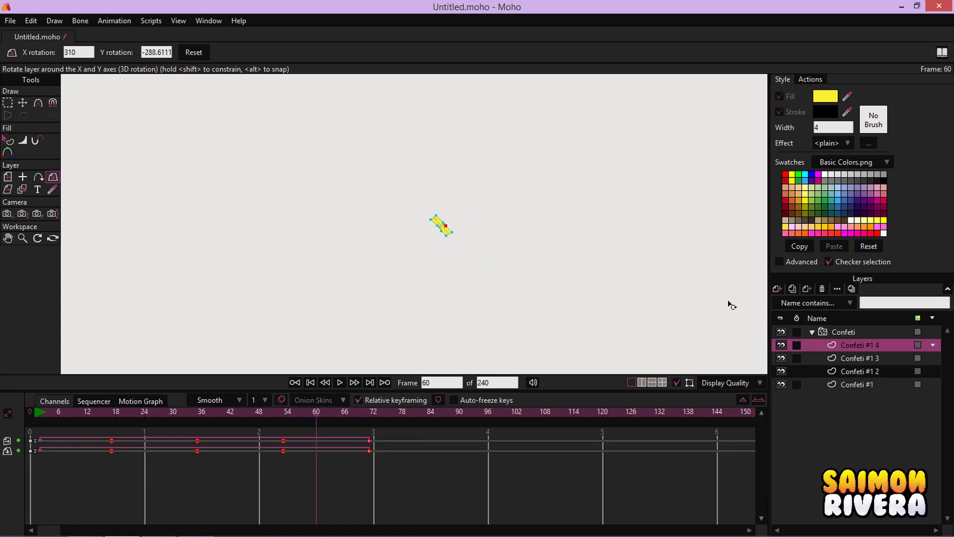
# - Duplicate the yellow Confeti #1 4 layer and, at frame 0, change the copy's fill to pink
pyautogui.scroll(3, 455, 240)
pyautogui.click(793, 289)
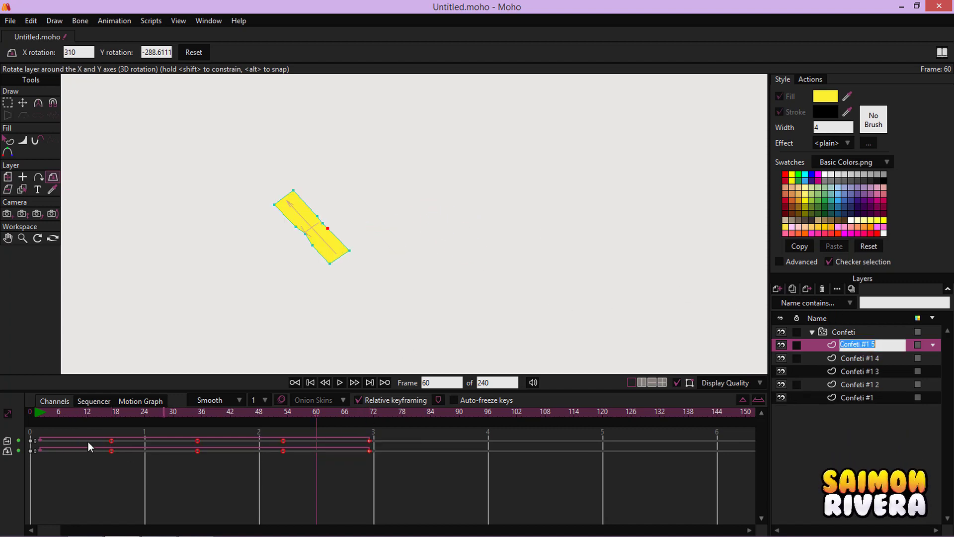
pyautogui.click(34, 418)
pyautogui.click(11, 166)
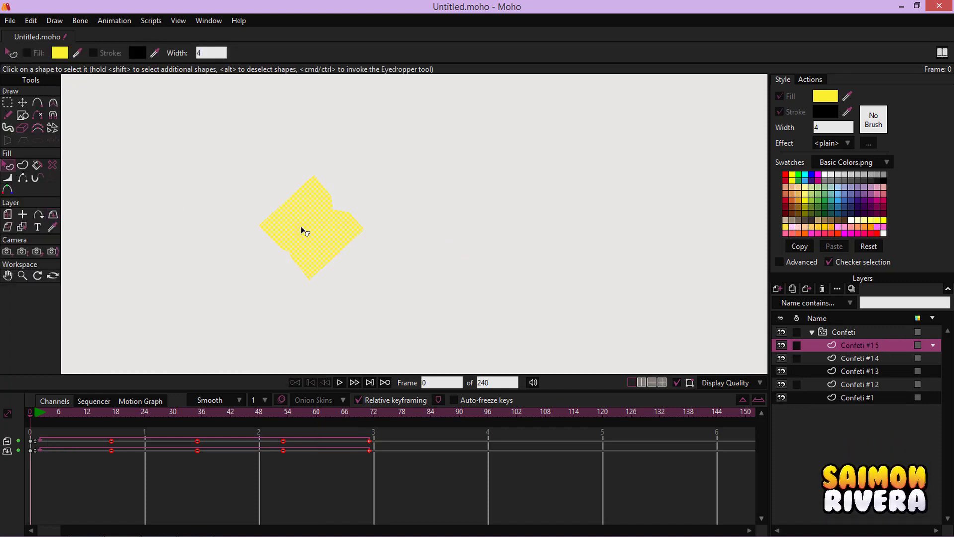
pyautogui.click(305, 230)
pyautogui.click(825, 96)
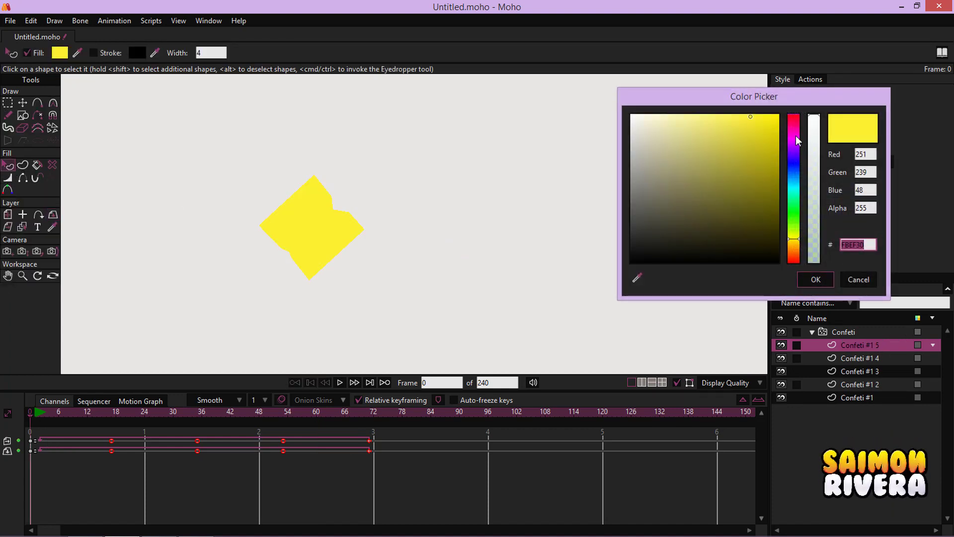
pyautogui.moveTo(796, 136); pyautogui.dragTo(797, 127)
pyautogui.click(815, 279)
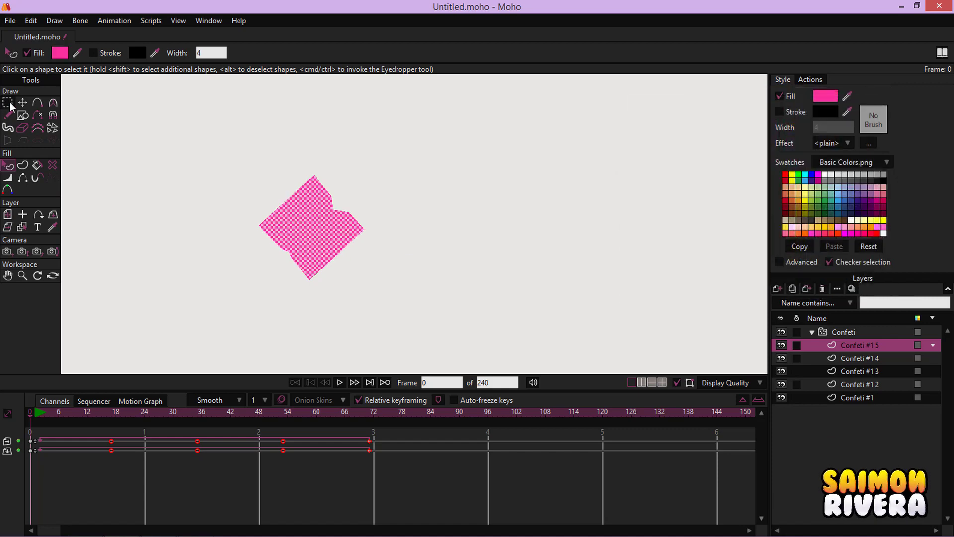
# - Delete the notch points to leave the pink piece a plain square, and rotate its layer to an angle of about -42.2 degrees
pyautogui.click(8, 103)
pyautogui.click(37, 113)
pyautogui.click(22, 102)
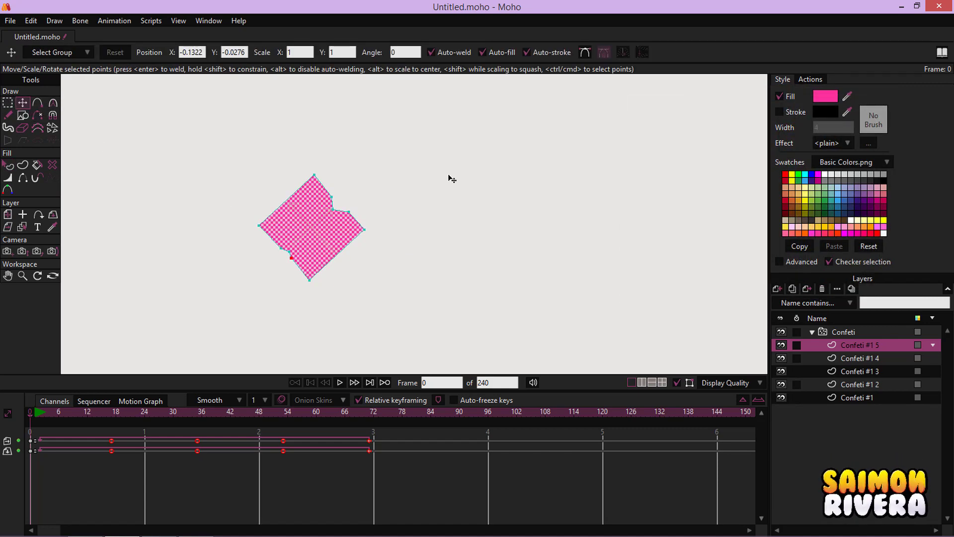
pyautogui.scroll(2, 452, 177)
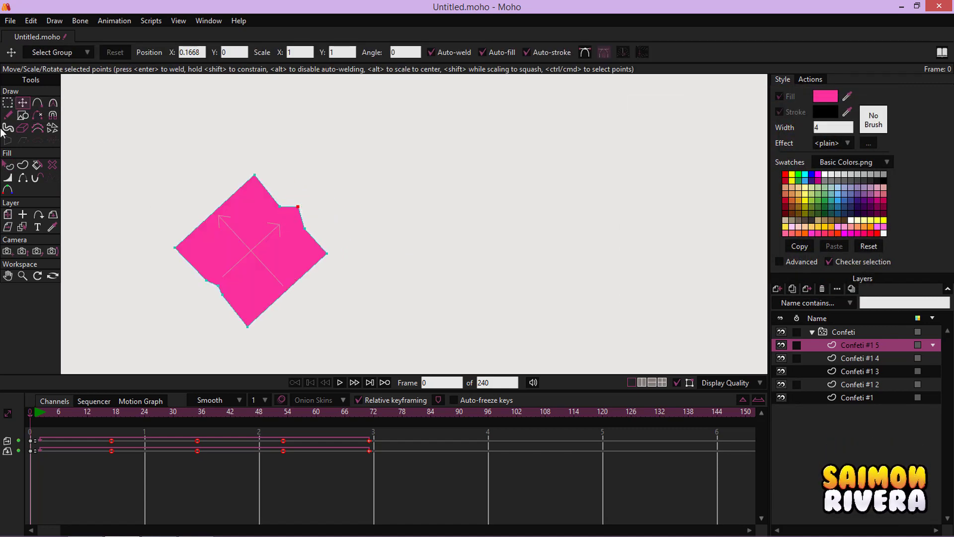
pyautogui.click(8, 104)
pyautogui.moveTo(326, 241); pyautogui.dragTo(272, 195)
pyautogui.press('Delete')
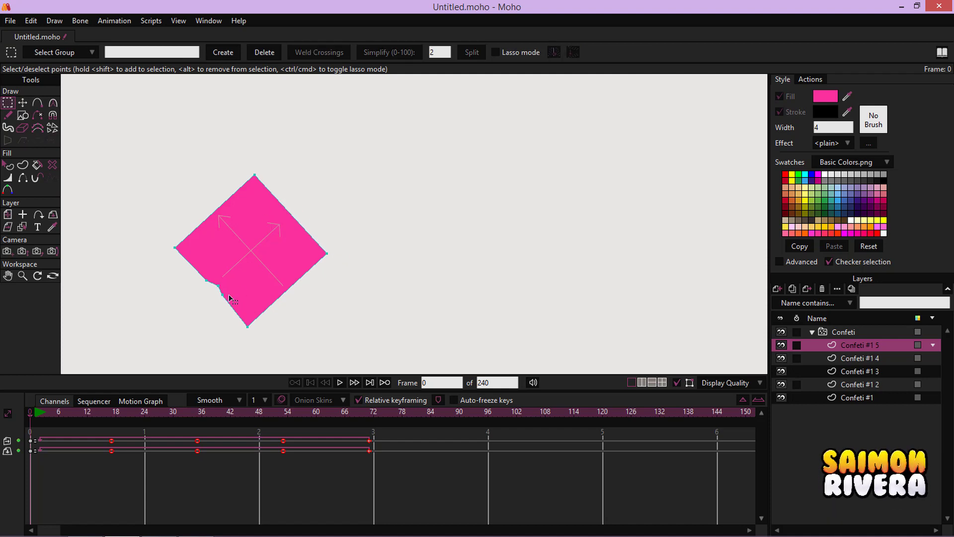
pyautogui.moveTo(300, 241); pyautogui.dragTo(347, 301)
pyautogui.click(8, 214)
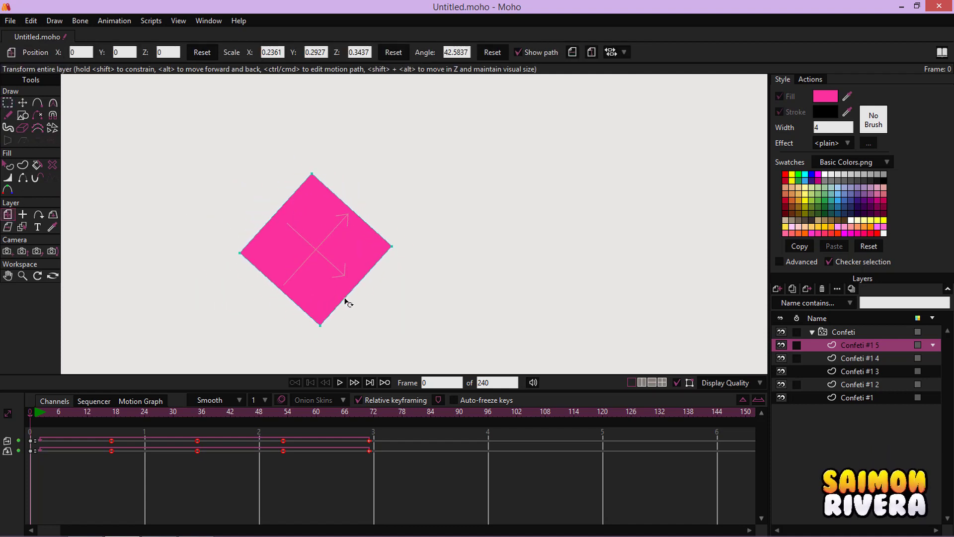
# - Key the pink piece's X rotation to 70 at frame 17 and 189 at frame 35, changing the Y rotation at both frames
pyautogui.click(110, 414)
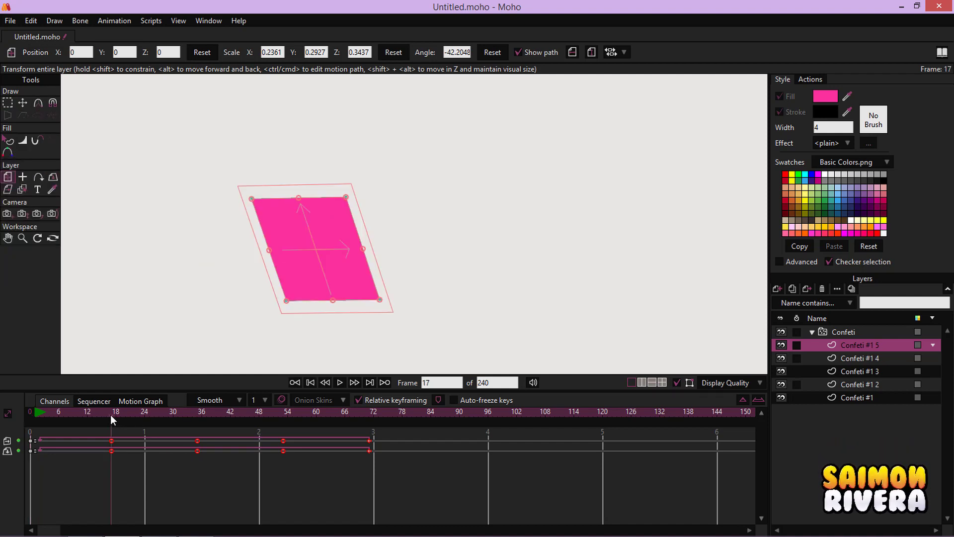
pyautogui.click(53, 177)
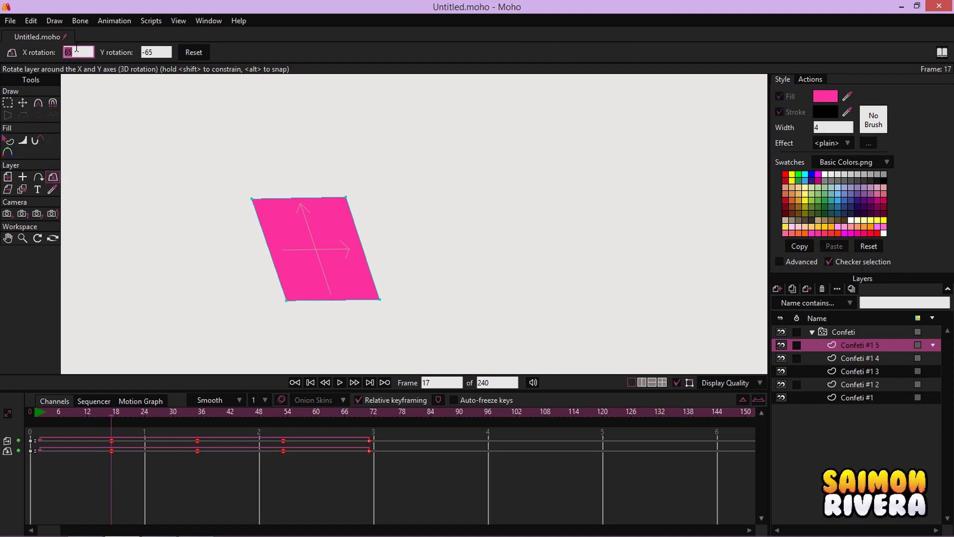
pyautogui.moveTo(152, 54); pyautogui.dragTo(148, 54)
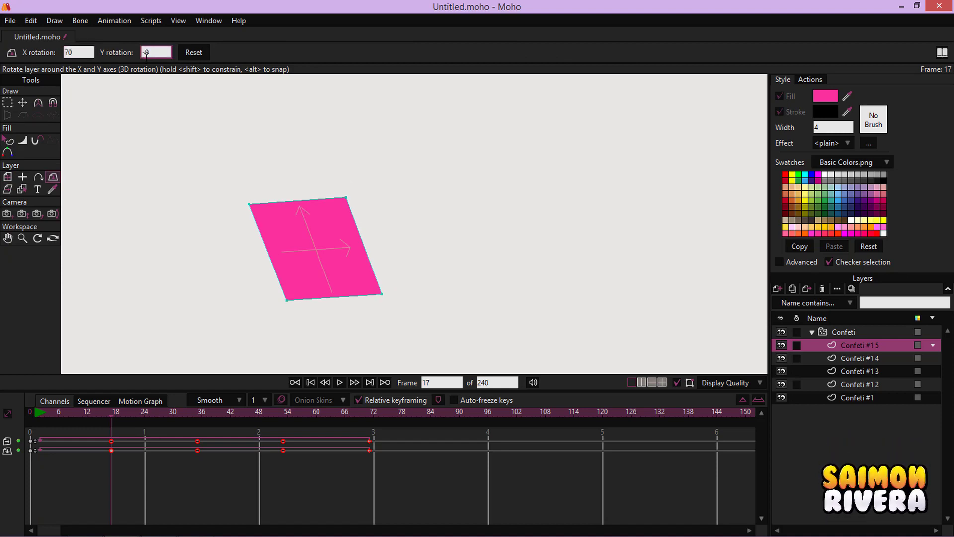
pyautogui.click(197, 413)
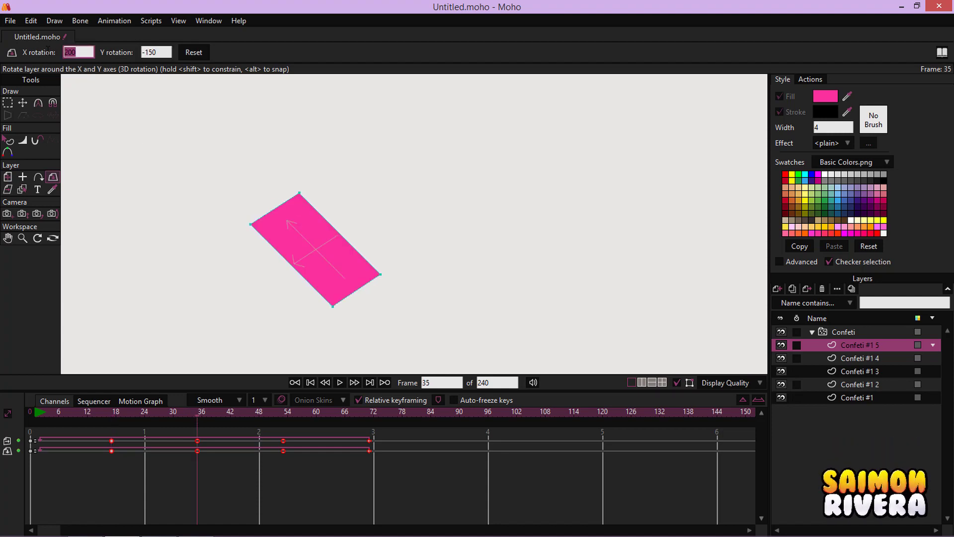
pyautogui.click(155, 53)
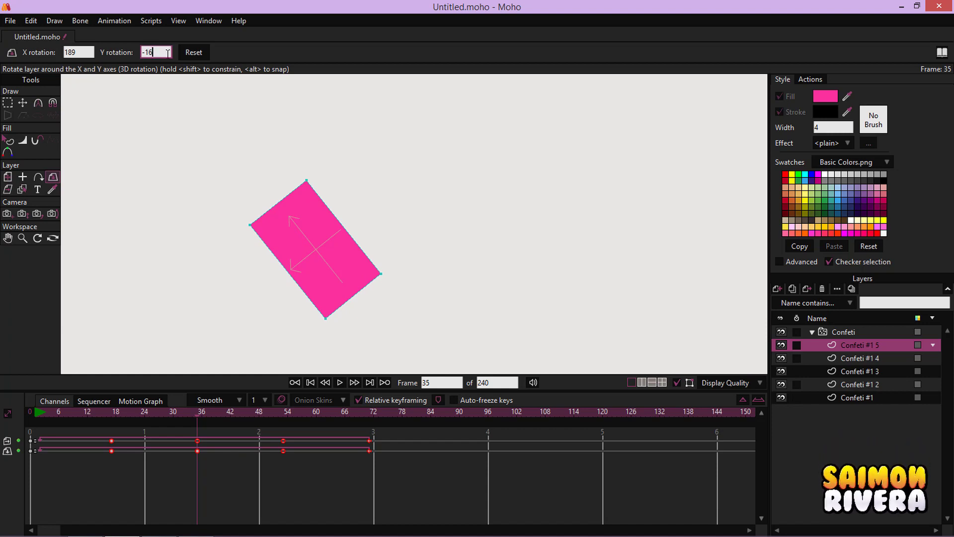
# - Set the pink piece's X rotation to 299 and change its Y rotation at frame 53, and check frame 71
pyautogui.click(283, 412)
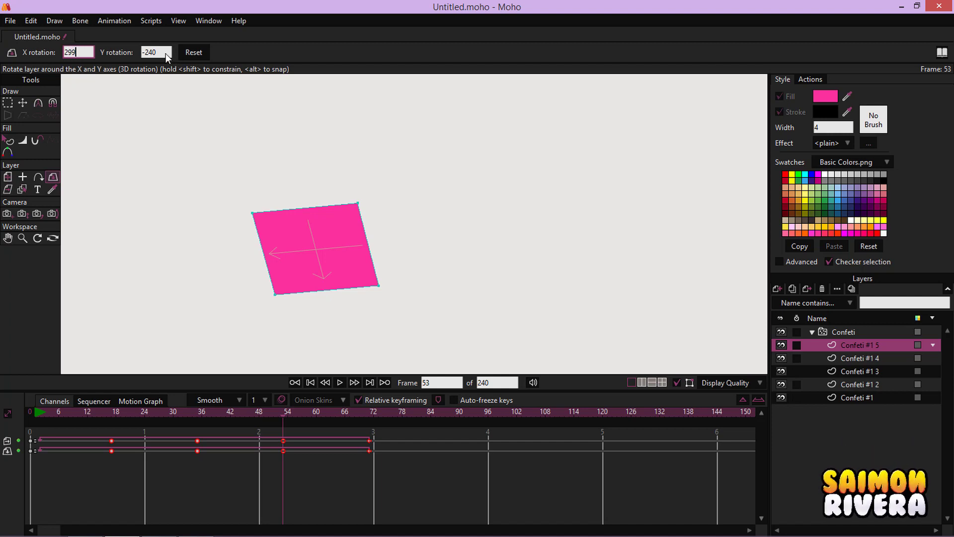
pyautogui.click(151, 53)
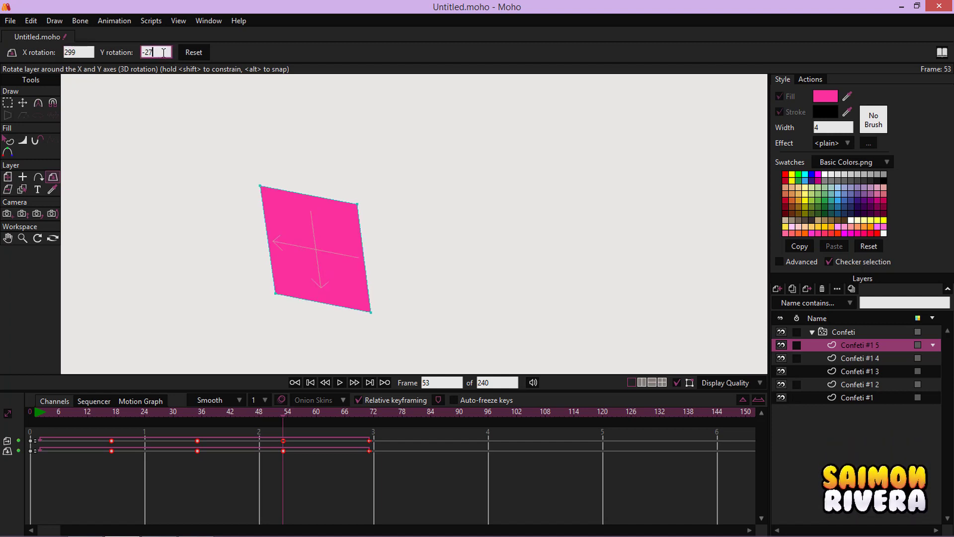
pyautogui.click(369, 412)
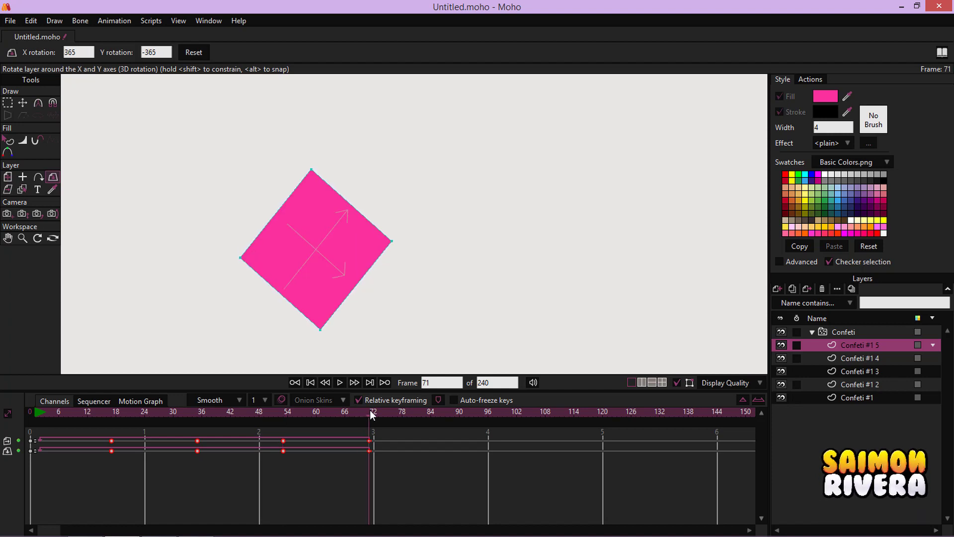
# - Collapse the Confeti particle layer, frame the camera area and play the confetti animation from the start
pyautogui.scroll(-3, 347, 298)
pyautogui.moveTo(351, 298); pyautogui.dragTo(337, 234)
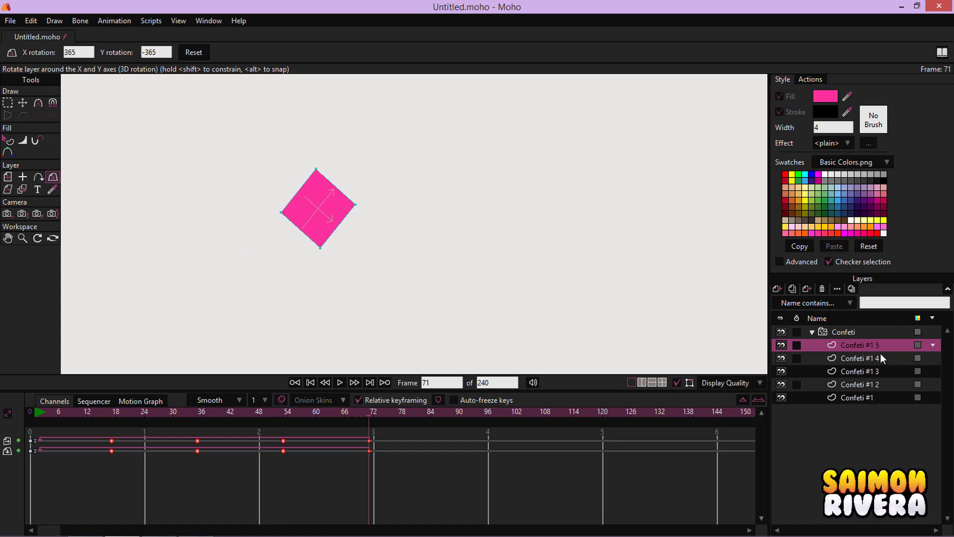
pyautogui.click(816, 331)
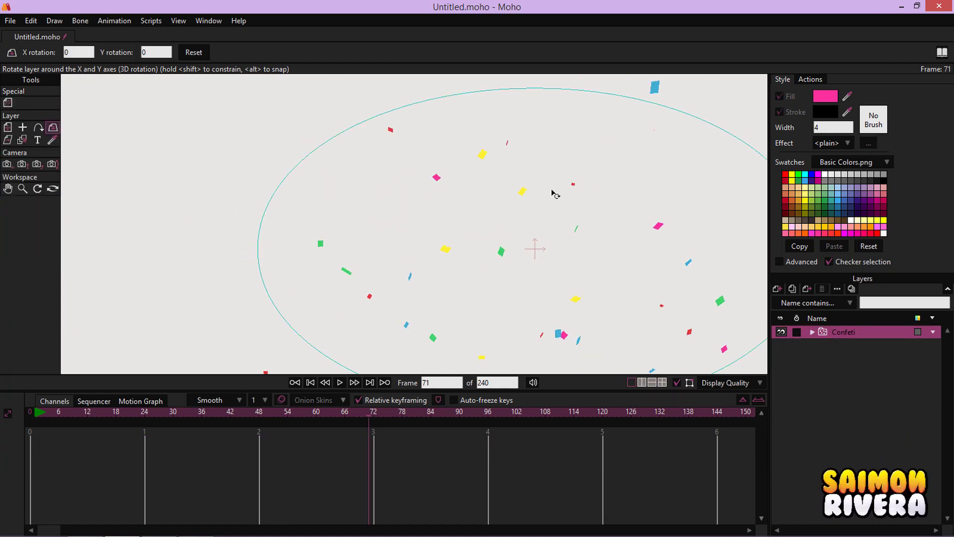
pyautogui.moveTo(496, 259); pyautogui.dragTo(535, 164)
pyautogui.scroll(1, 517, 175)
pyautogui.scroll(1, 533, 164)
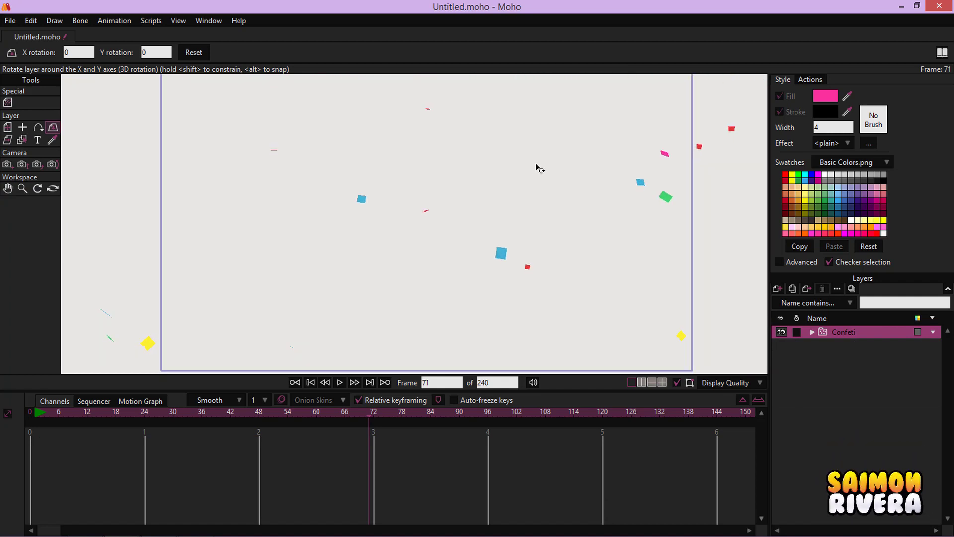
pyautogui.click(310, 383)
pyautogui.click(340, 382)
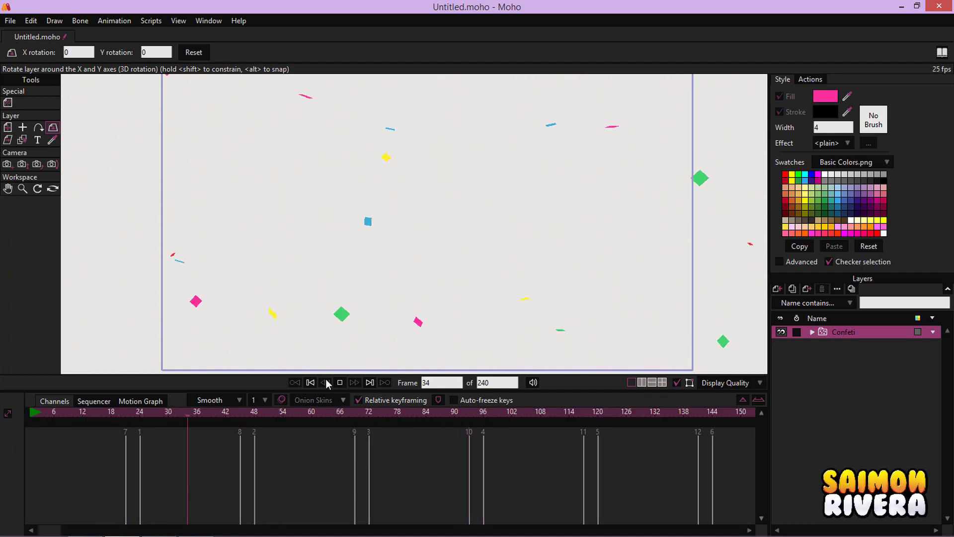
# - Stop and rewind the playback, add a vector layer named Fondo and place it below the Confeti layer
pyautogui.press('space')
pyautogui.click(326, 382)
pyautogui.click(778, 289)
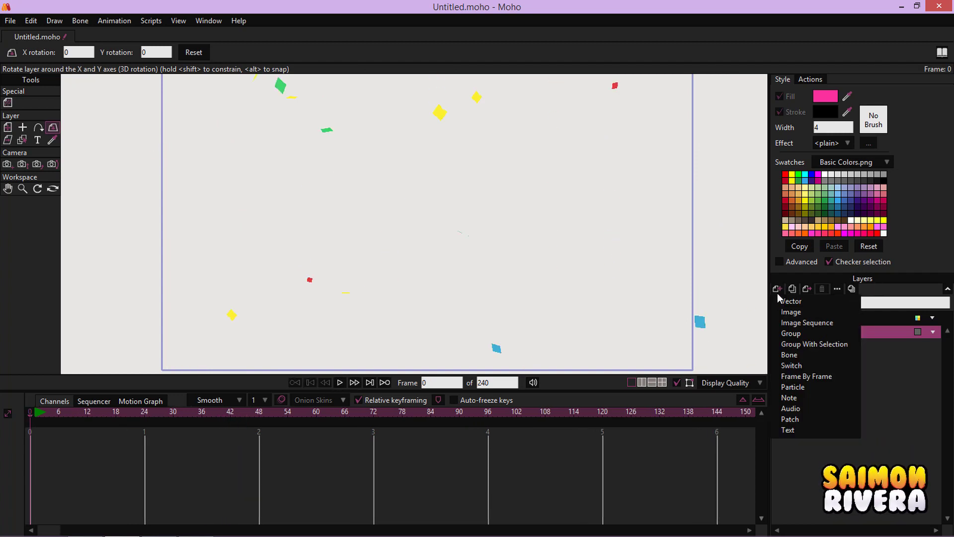
pyautogui.click(936, 336)
pyautogui.doubleClick(935, 331)
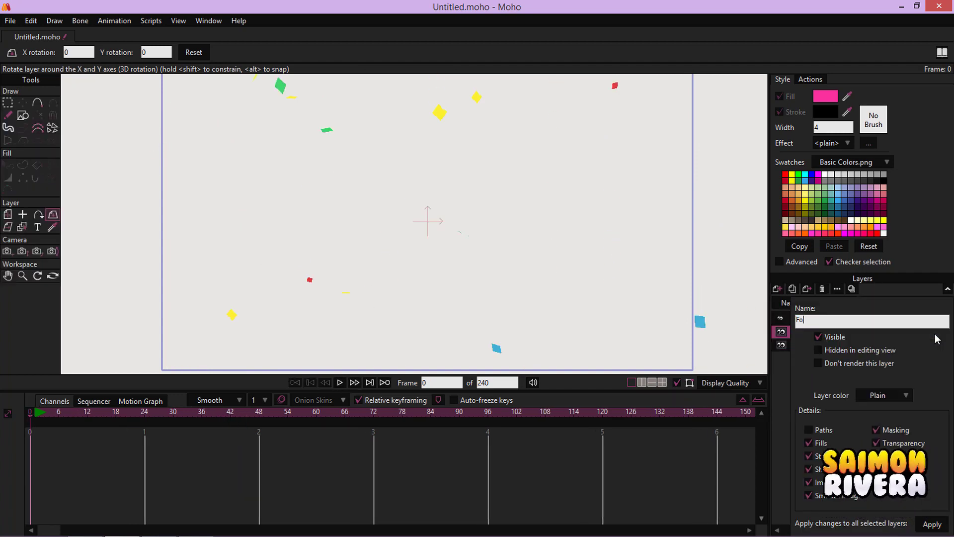
pyautogui.write('Fondo')
pyautogui.press('Return')
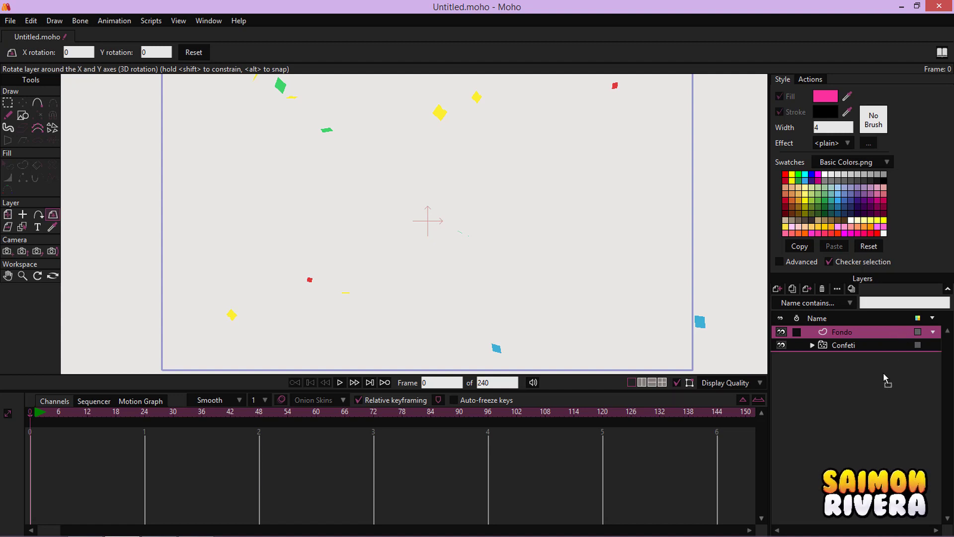
pyautogui.moveTo(884, 379); pyautogui.dragTo(884, 381)
# - Draw a rectangle on the Fondo layer that covers the whole camera area
pyautogui.click(22, 116)
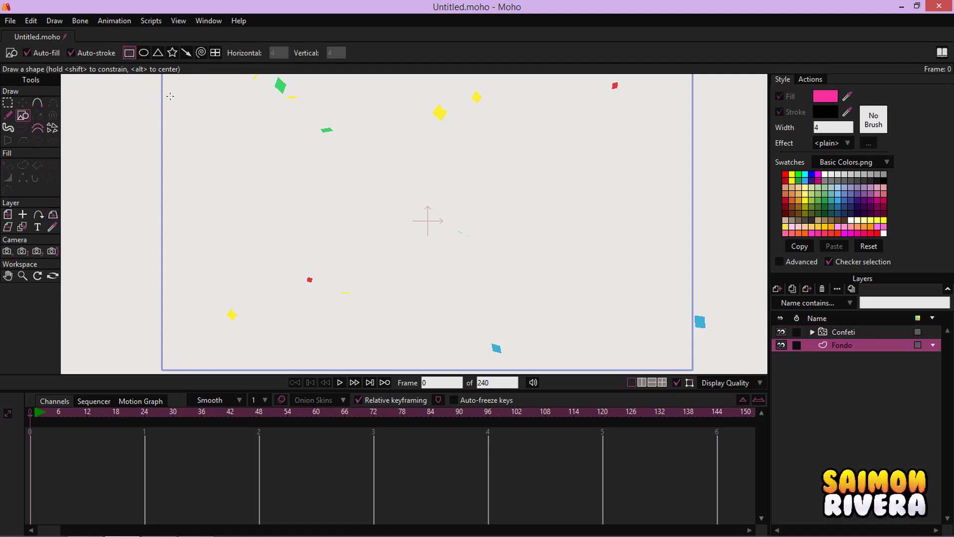
pyautogui.scroll(1, 164, 90)
pyautogui.scroll(-3, 426, 257)
pyautogui.moveTo(211, 122); pyautogui.dragTo(684, 315)
pyautogui.scroll(2, 684, 315)
# - Change the background rectangle's fill colour to black
pyautogui.click(8, 165)
pyautogui.click(348, 149)
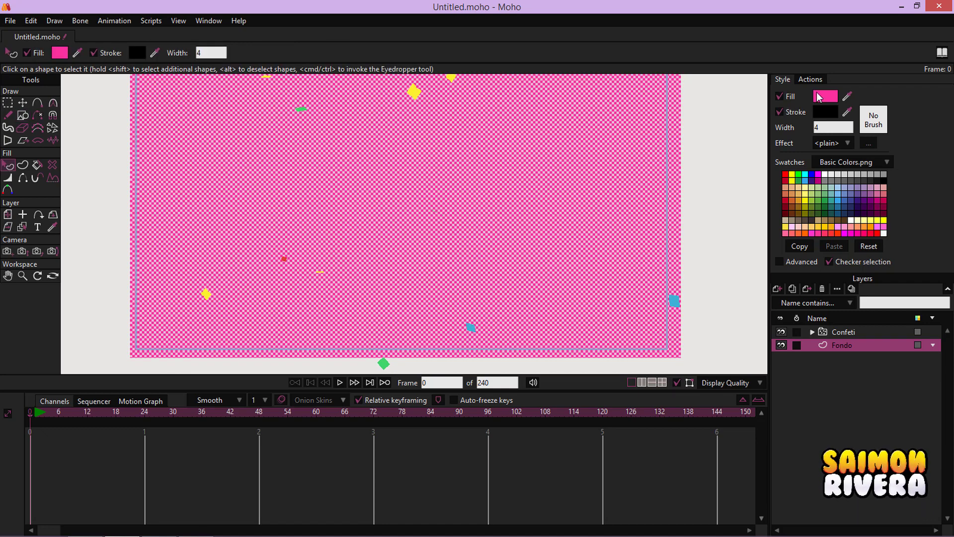
pyautogui.click(830, 97)
pyautogui.moveTo(658, 195); pyautogui.dragTo(855, 318)
pyautogui.press('Return')
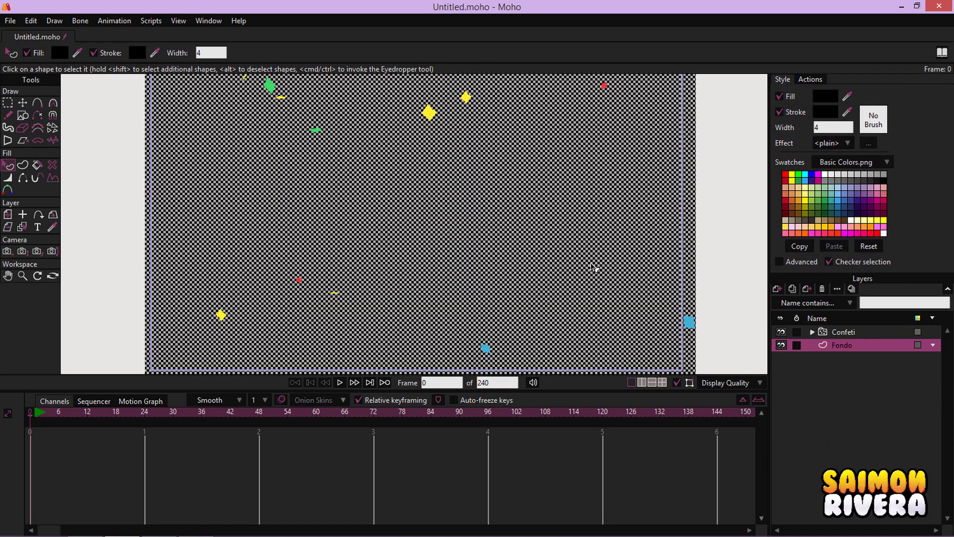
# - Select the Confeti layer, play the confetti against the black background and return to the start
pyautogui.click(823, 333)
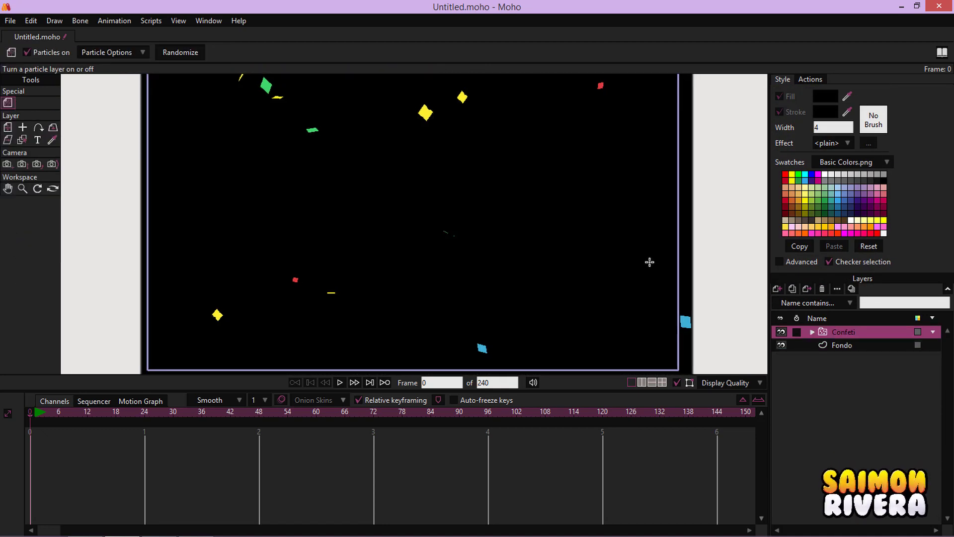
pyautogui.click(342, 382)
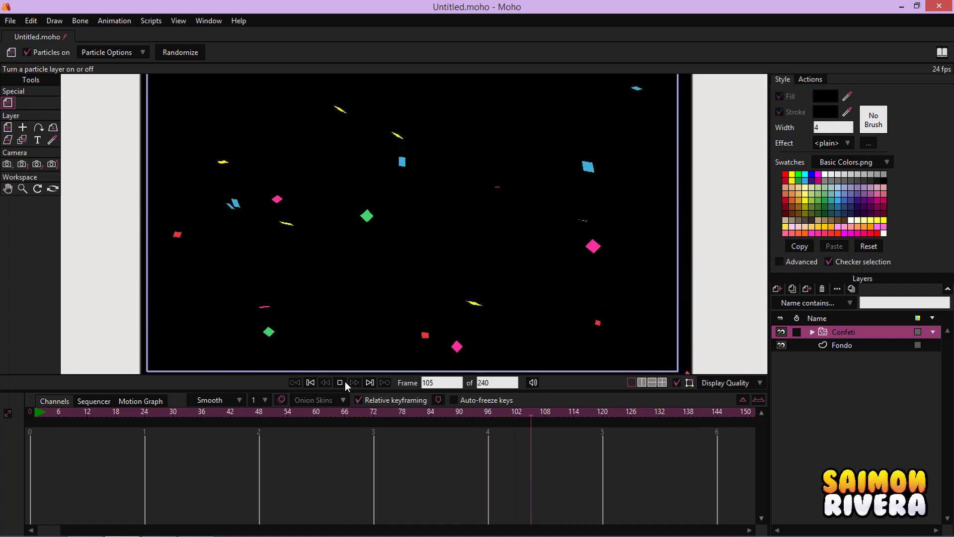
pyautogui.click(345, 381)
pyautogui.click(324, 383)
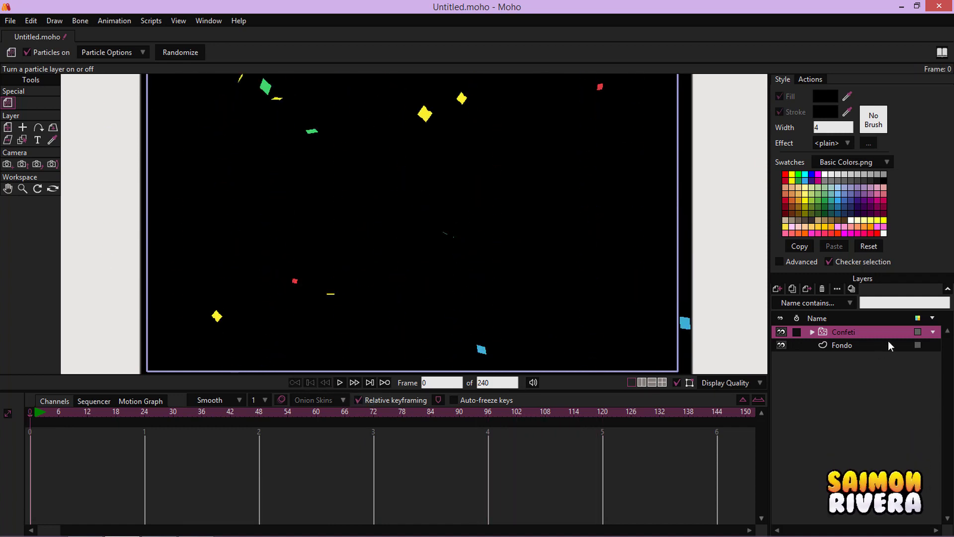
# - Expand the Confeti particle layer and select the pink piece Confeti #1 5 for layer transformation
pyautogui.click(813, 332)
pyautogui.click(833, 340)
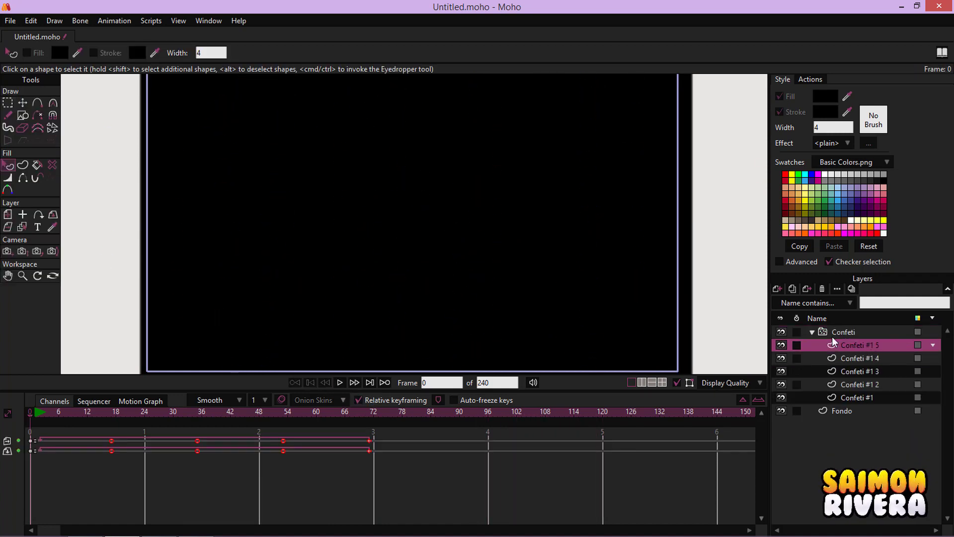
pyautogui.click(7, 215)
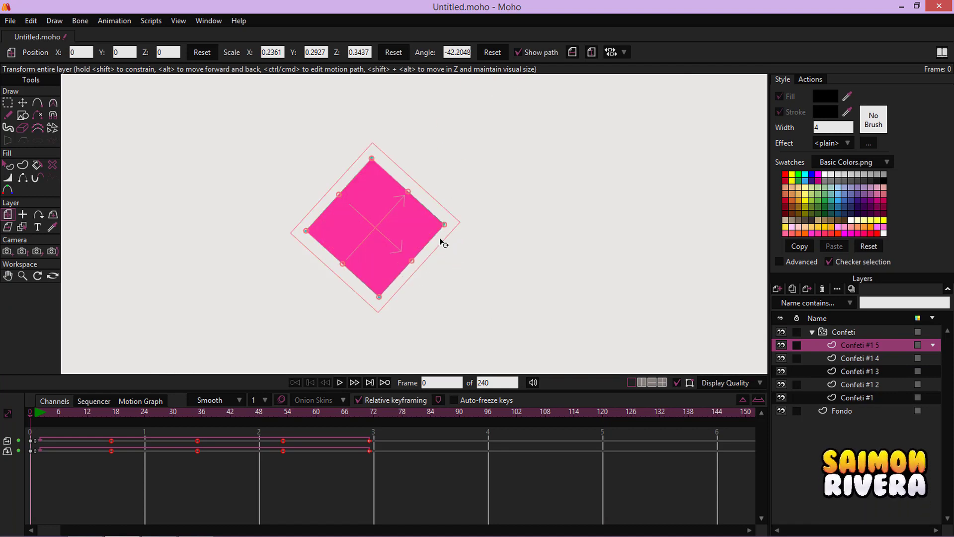
pyautogui.moveTo(451, 222); pyautogui.dragTo(378, 224)
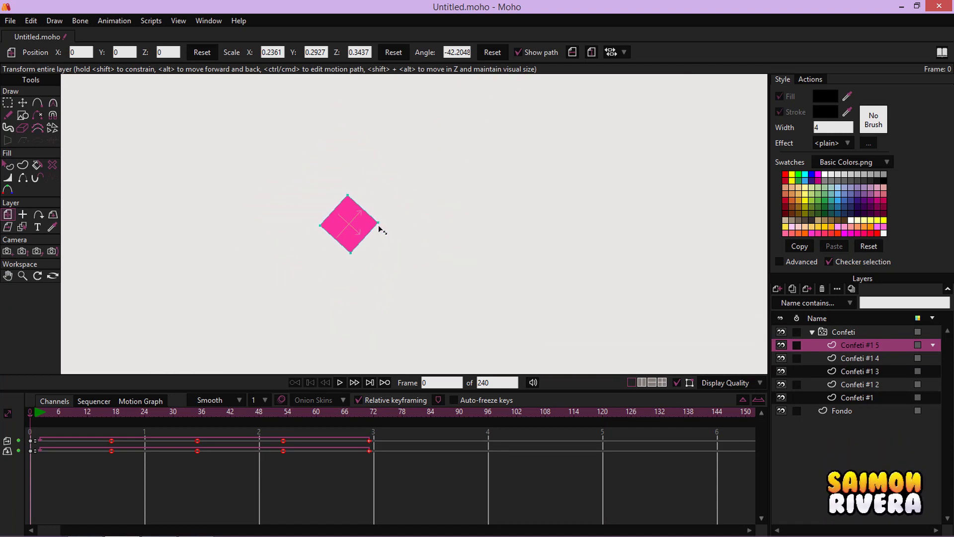
pyautogui.click(880, 357)
pyautogui.hotkey('ctrl', 'z')
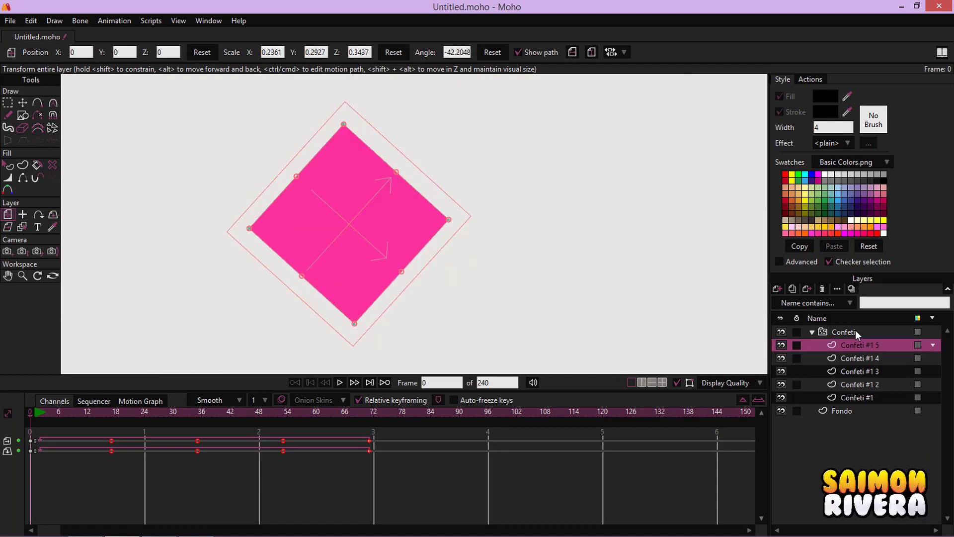
# - Duplicate the pink piece and scale the copy to about 0.023 by 0.029, and duplicate the yellow piece Confeti #1 4 as a stretched rectangle
pyautogui.click(795, 289)
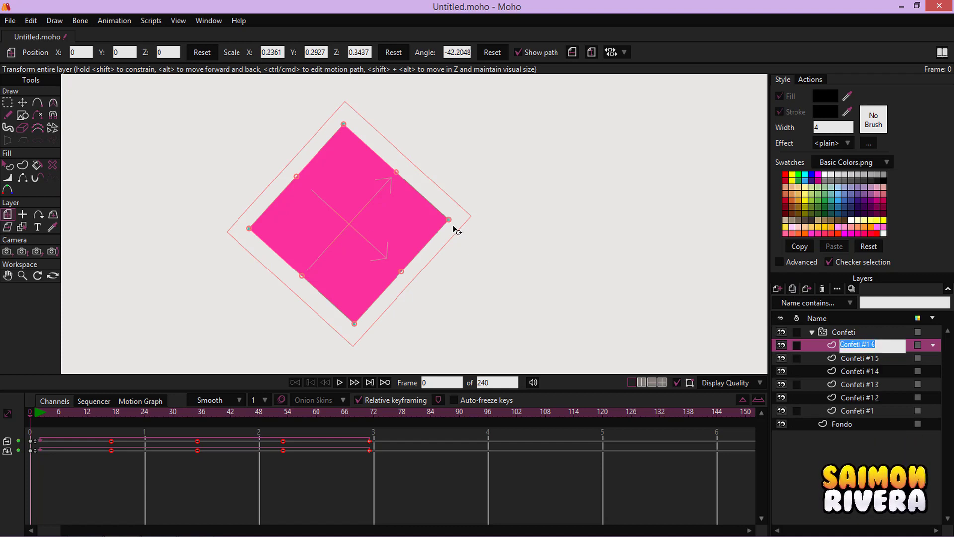
pyautogui.moveTo(451, 222); pyautogui.dragTo(366, 220)
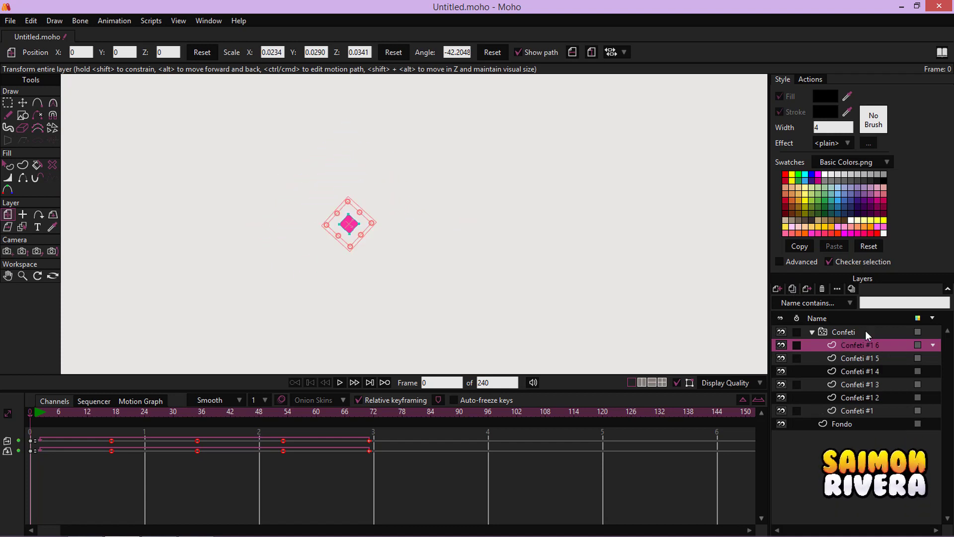
pyautogui.click(855, 357)
pyautogui.click(844, 372)
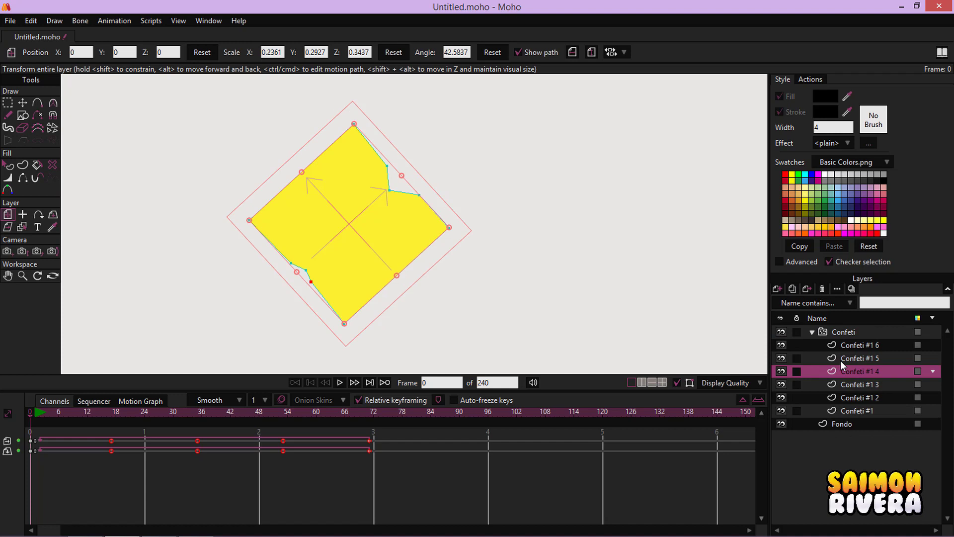
pyautogui.click(796, 289)
pyautogui.moveTo(452, 232); pyautogui.dragTo(393, 267)
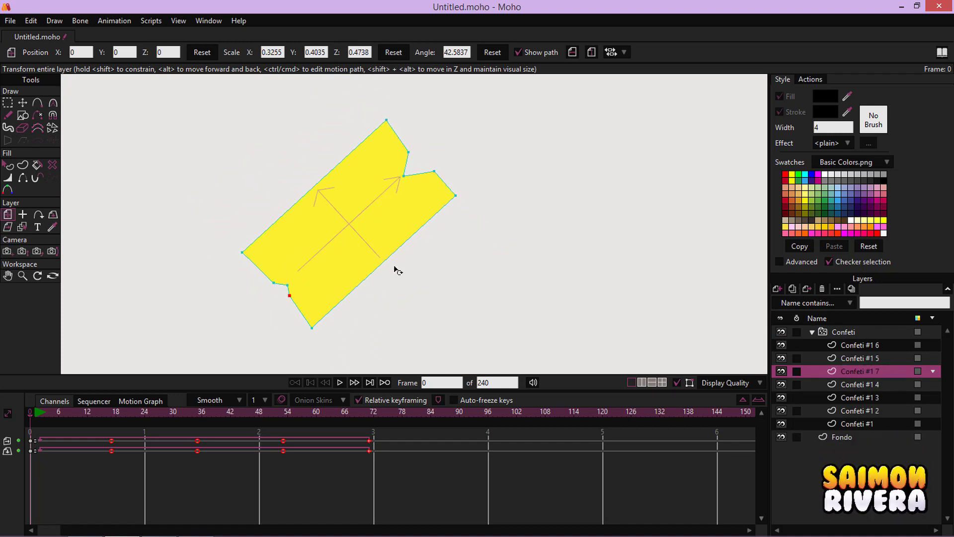
# - Duplicate the green piece Confeti #1 3 and reshape the copy into a smaller, narrower rectangle
pyautogui.click(861, 387)
pyautogui.click(861, 400)
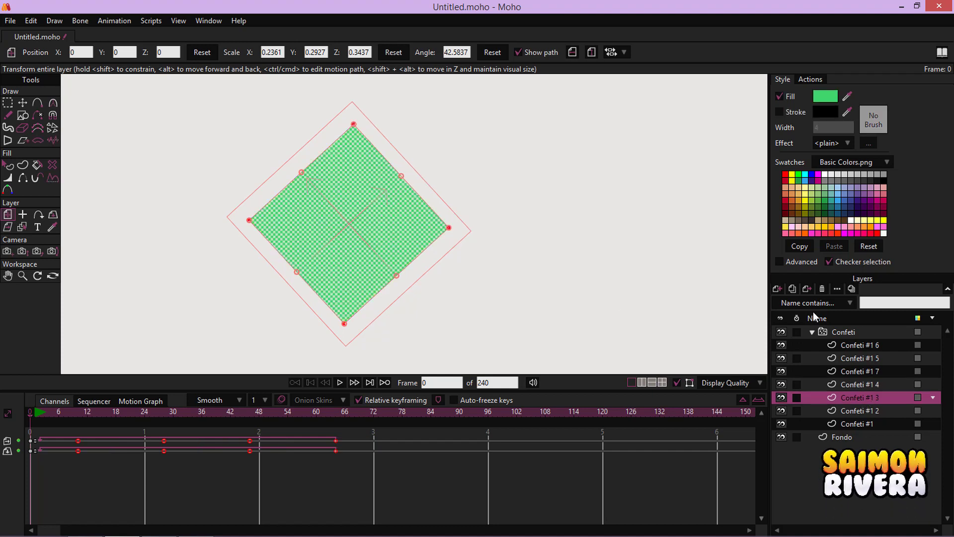
pyautogui.click(792, 289)
pyautogui.moveTo(402, 175); pyautogui.dragTo(421, 159)
pyautogui.moveTo(398, 275); pyautogui.dragTo(382, 268)
pyautogui.moveTo(457, 199); pyautogui.dragTo(368, 234)
# - Collapse the Confeti particle layer, frame the camera area and play the confetti with the new pieces
pyautogui.click(811, 332)
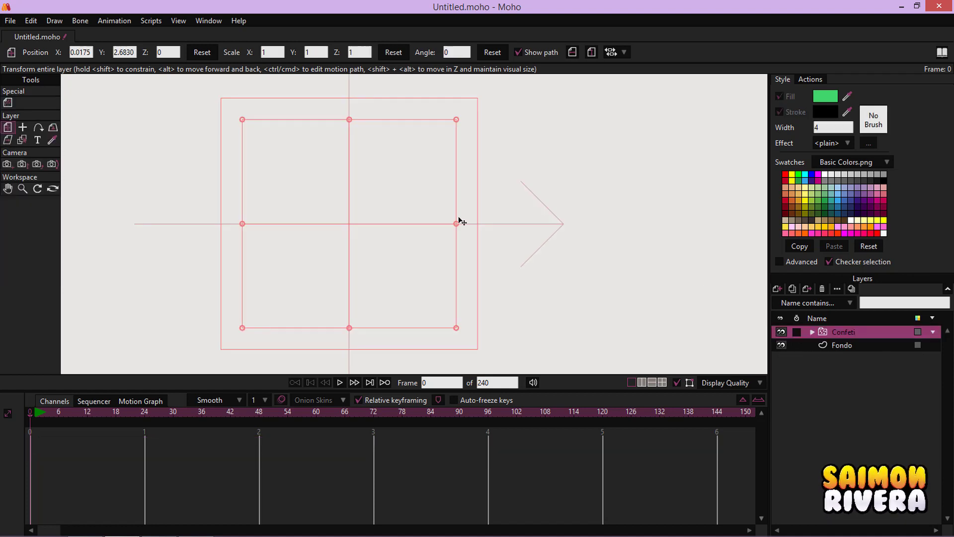
pyautogui.scroll(-10, 458, 220)
pyautogui.scroll(8, 512, 166)
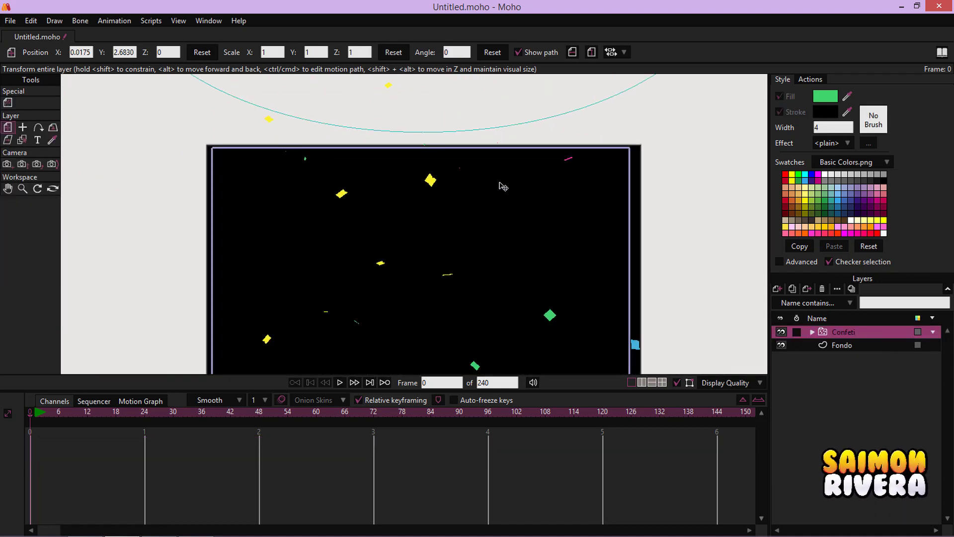
pyautogui.click(340, 383)
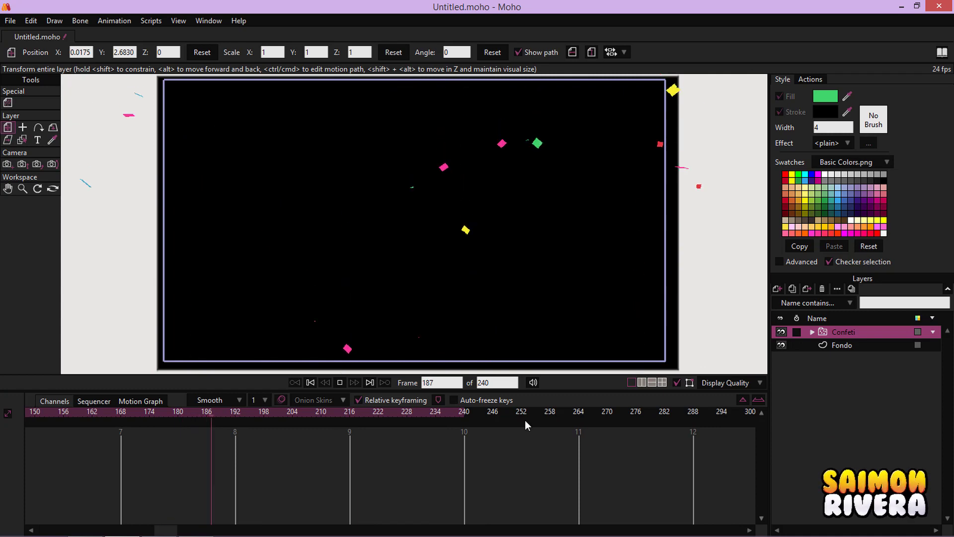
# - Render a preview of frame 215, close it and return the timeline to the start
pyautogui.hotkey('ctrl', 'r')
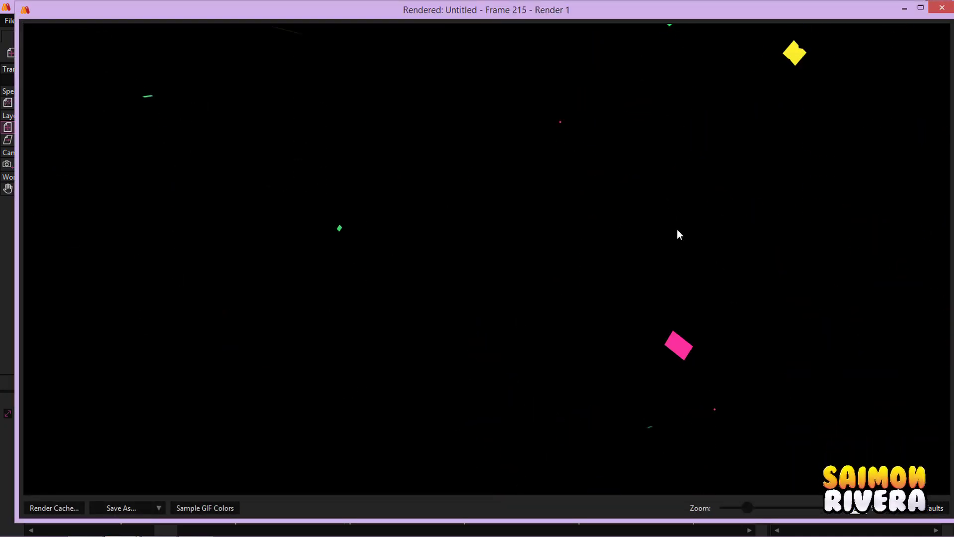
pyautogui.click(941, 8)
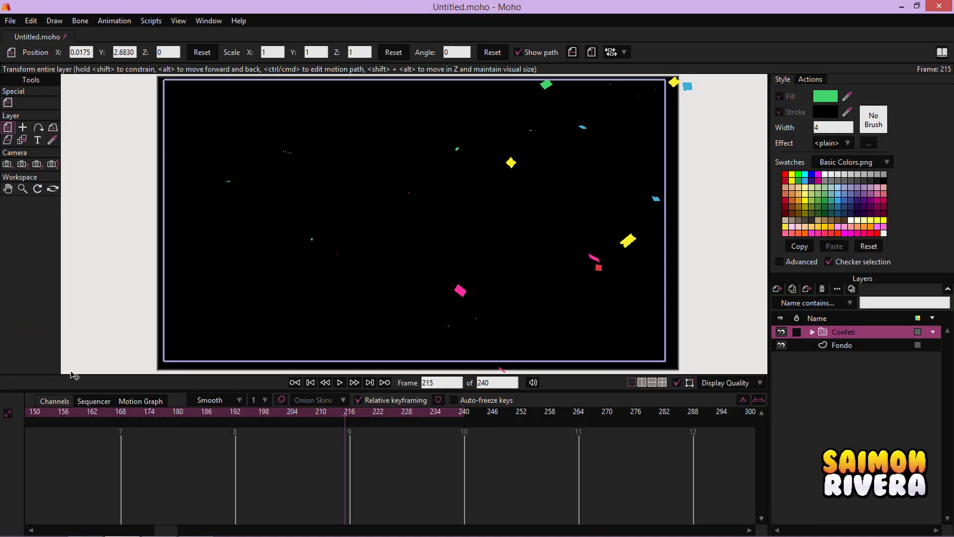
pyautogui.click(323, 382)
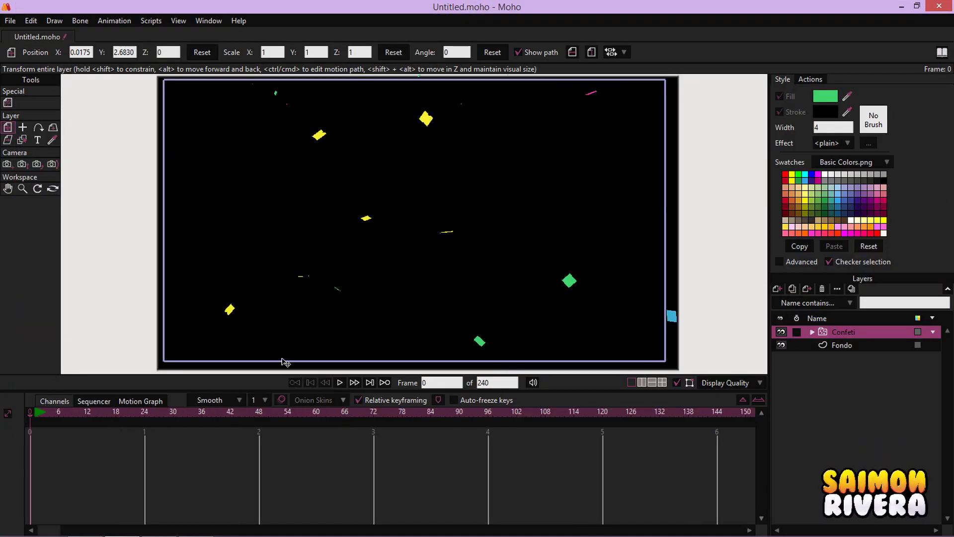
# - Set the Confeti layer's preview particles to 100 and play the denser confetti
pyautogui.click(8, 103)
pyautogui.click(140, 51)
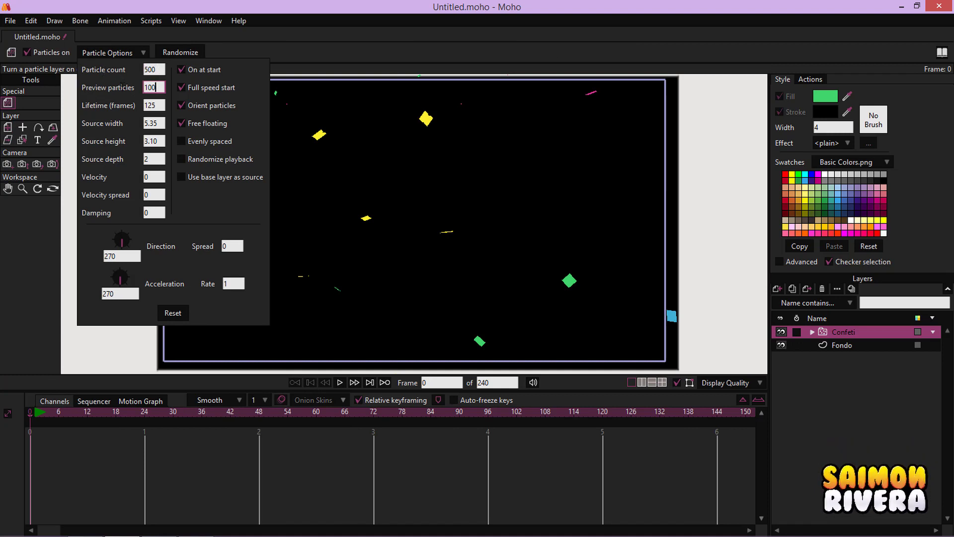
pyautogui.click(455, 55)
pyautogui.click(340, 382)
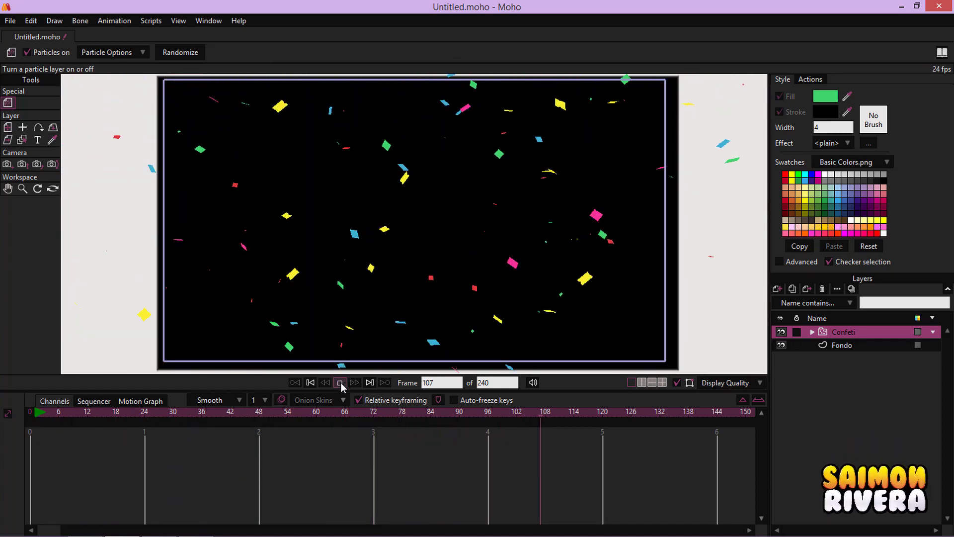
pyautogui.click(341, 382)
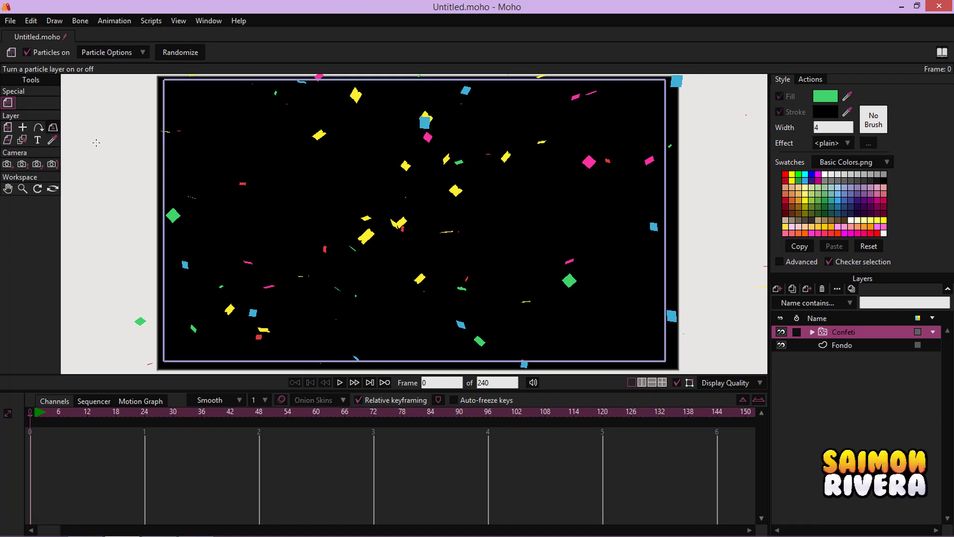
# - Move the Confeti layer to X -0.7950, Y 2.4630, key it at frame 1, and key it further right at frame 144
pyautogui.click(8, 128)
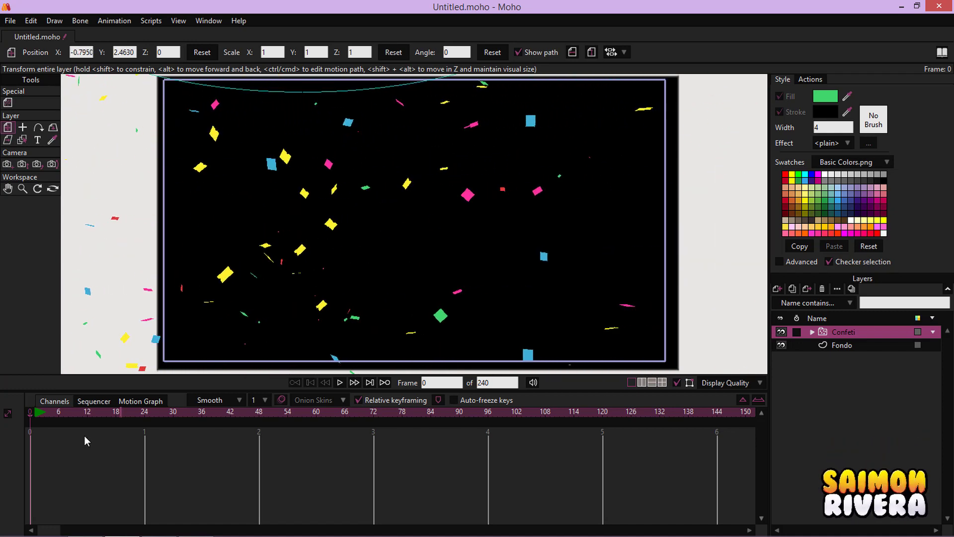
pyautogui.click(35, 415)
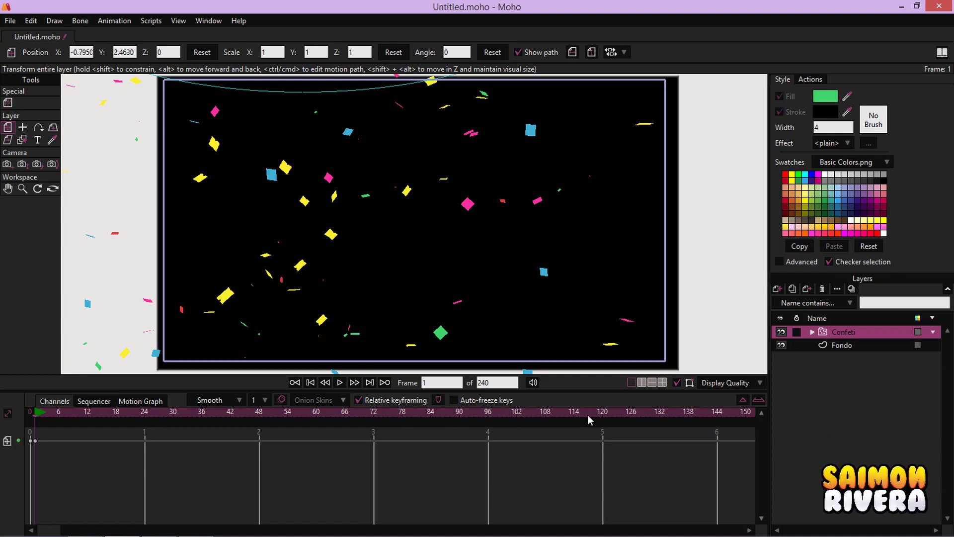
pyautogui.click(717, 416)
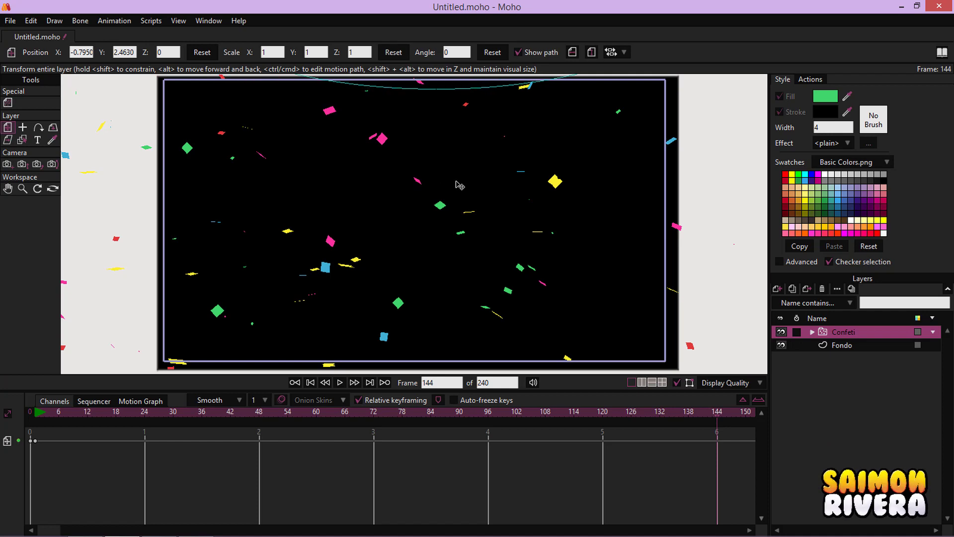
# - Play the confetti movement from the start and stop it
pyautogui.click(323, 383)
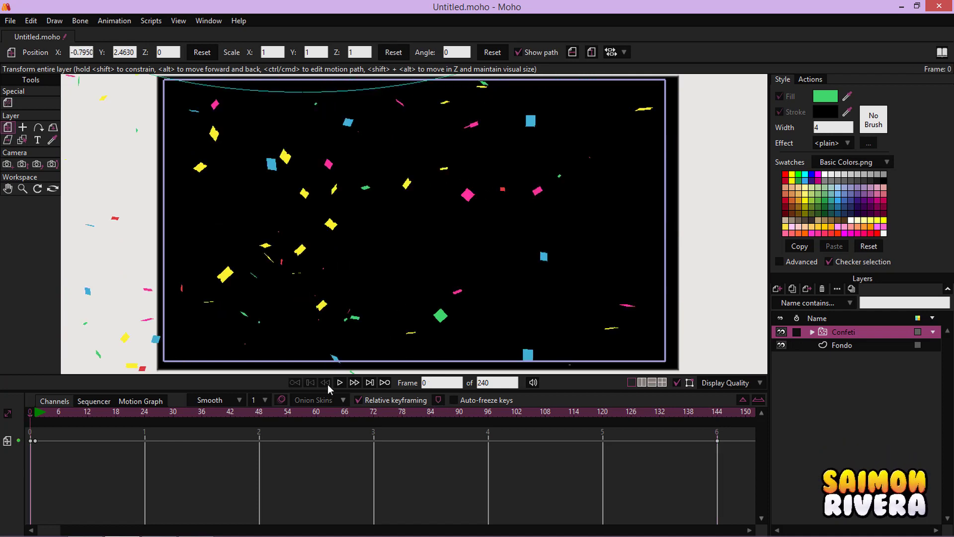
pyautogui.click(340, 382)
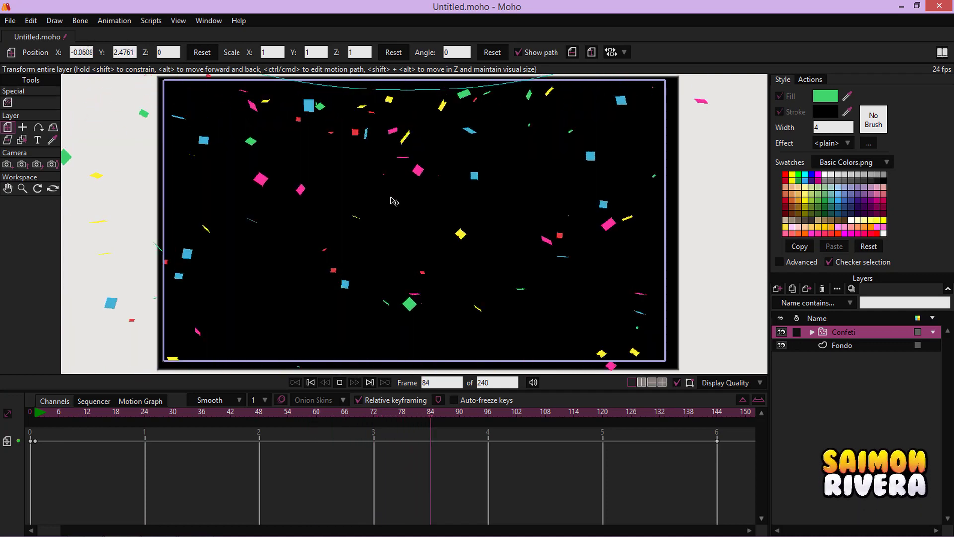
pyautogui.click(340, 382)
# - Retime the Confeti layer's movement with position keys at frames 54 and 84, and play it from frame 1
pyautogui.moveTo(716, 441); pyautogui.dragTo(507, 441)
pyautogui.moveTo(431, 442); pyautogui.dragTo(288, 415)
pyautogui.click(430, 416)
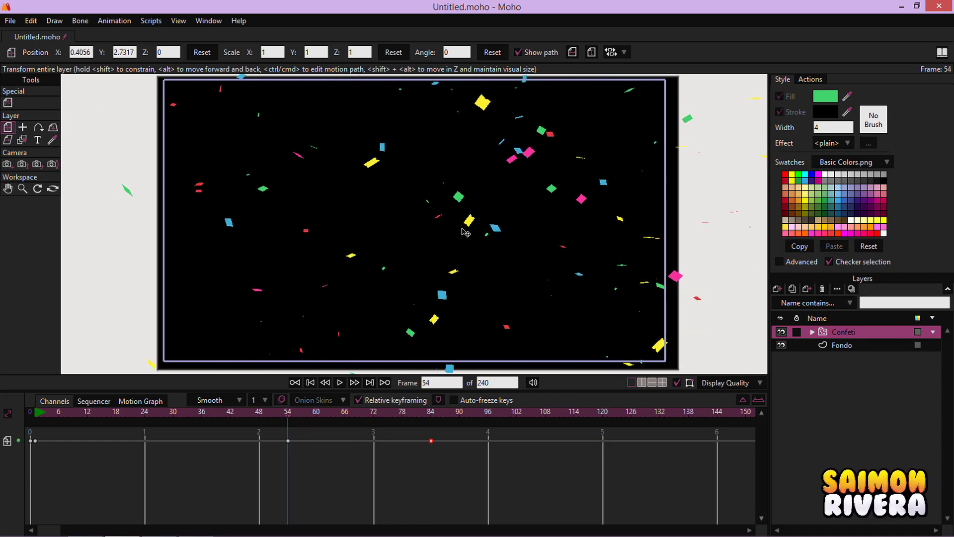
pyautogui.click(35, 413)
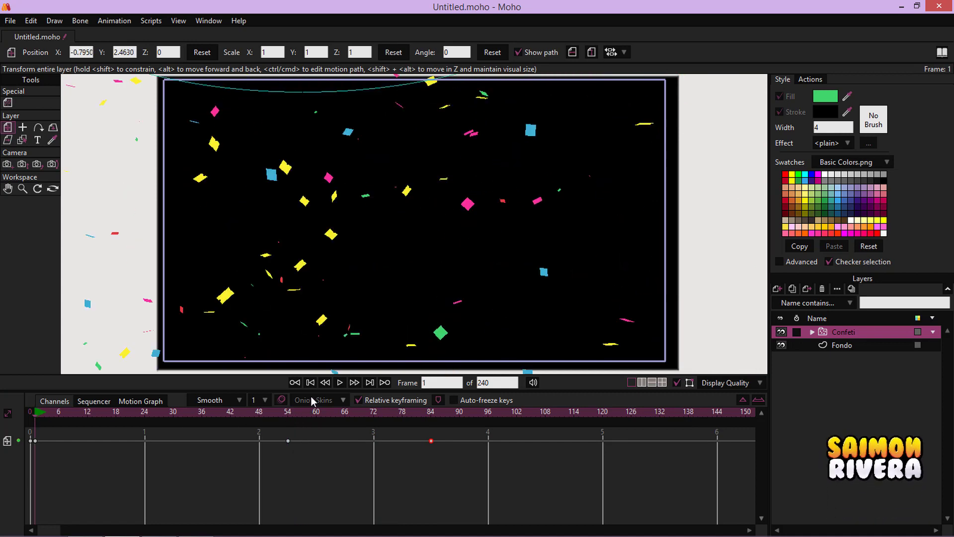
pyautogui.click(339, 383)
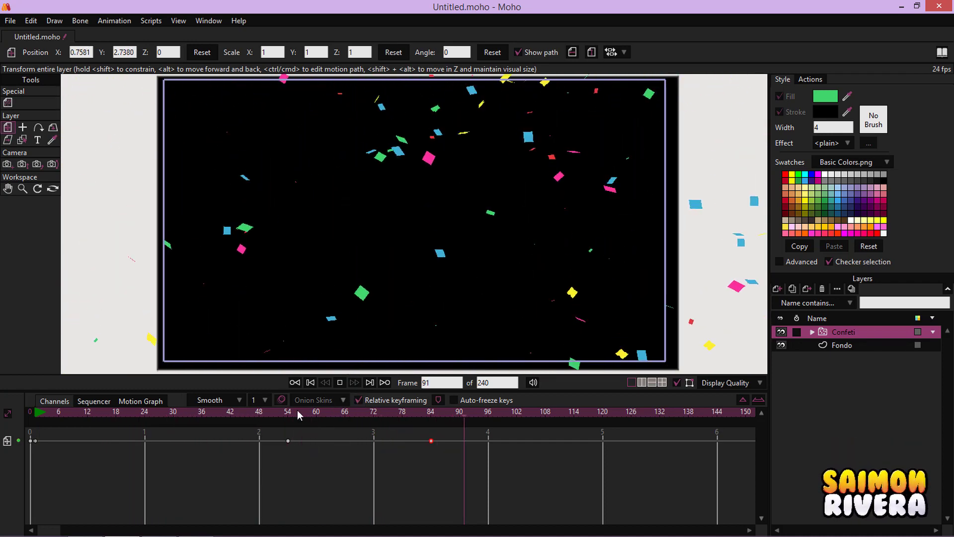
# - Check the Confeti layer's motion path and falling pieces at frames 35 and 19
pyautogui.moveTo(287, 416); pyautogui.dragTo(199, 424)
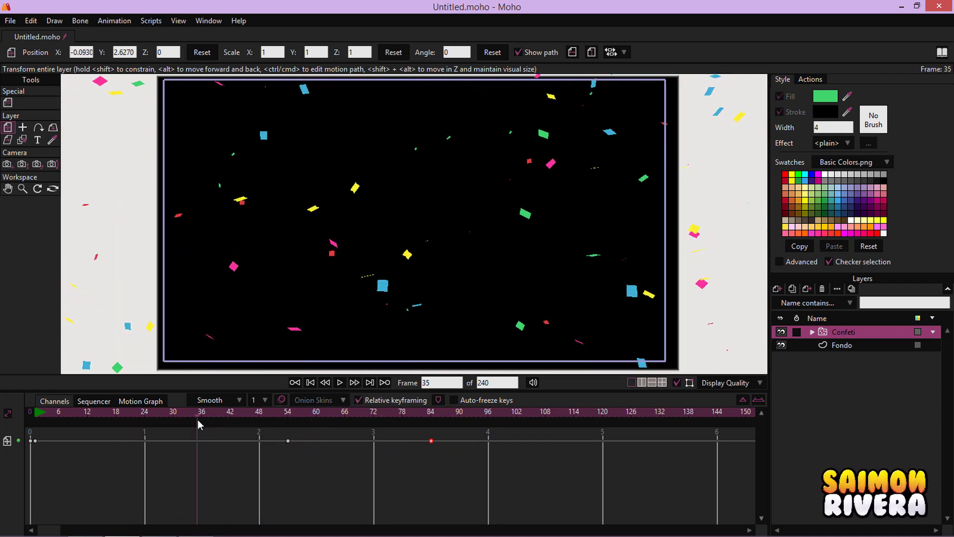
pyautogui.scroll(-3, 462, 181)
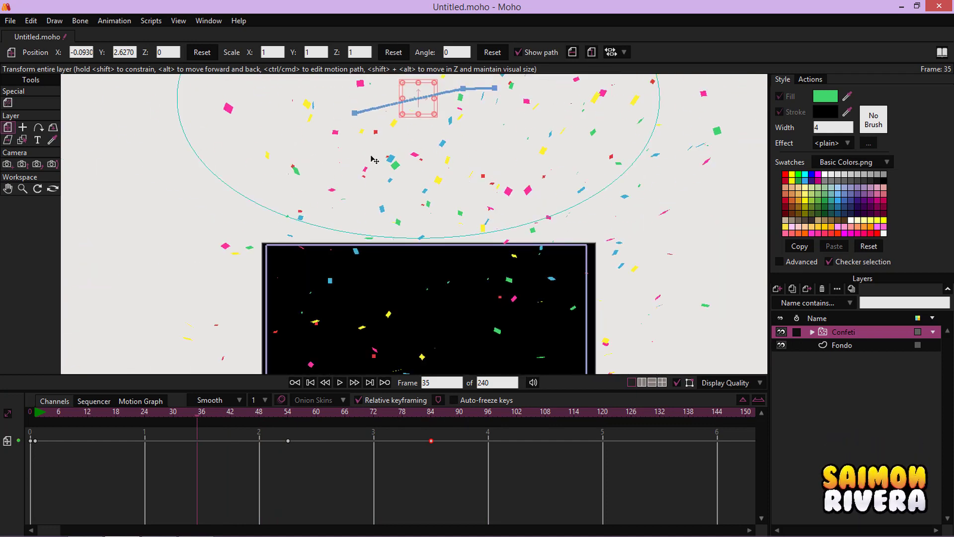
pyautogui.scroll(4, 492, 274)
pyautogui.moveTo(493, 276); pyautogui.dragTo(501, 283)
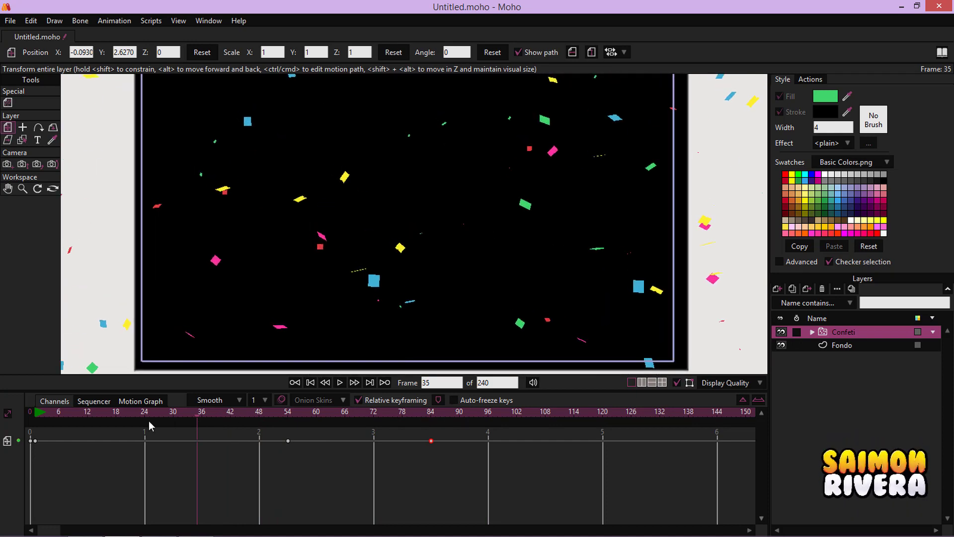
pyautogui.click(121, 416)
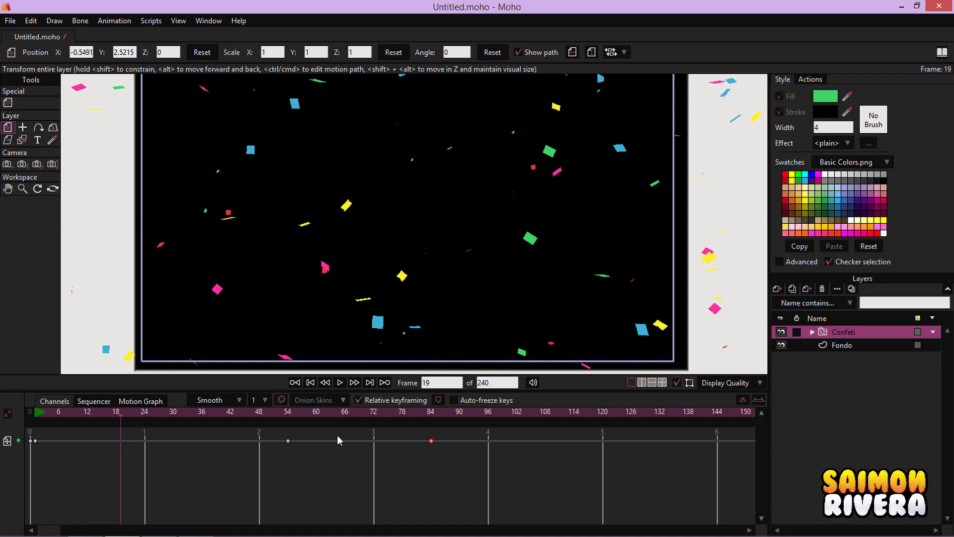
# - Retime the Confeti layer's middle position key to frame 48 and play the animation from the start
pyautogui.moveTo(289, 441); pyautogui.dragTo(240, 444)
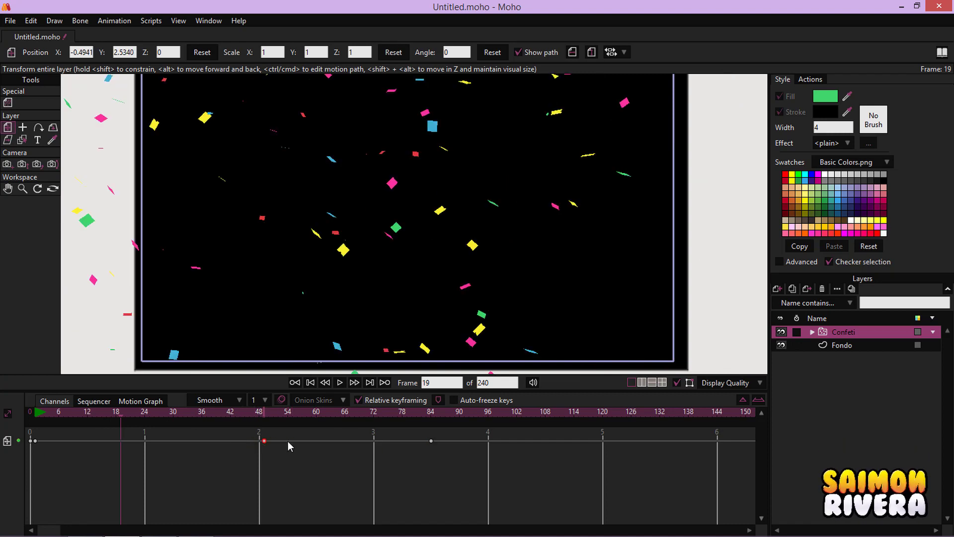
pyautogui.click(355, 412)
pyautogui.moveTo(294, 441); pyautogui.dragTo(260, 441)
pyautogui.click(312, 384)
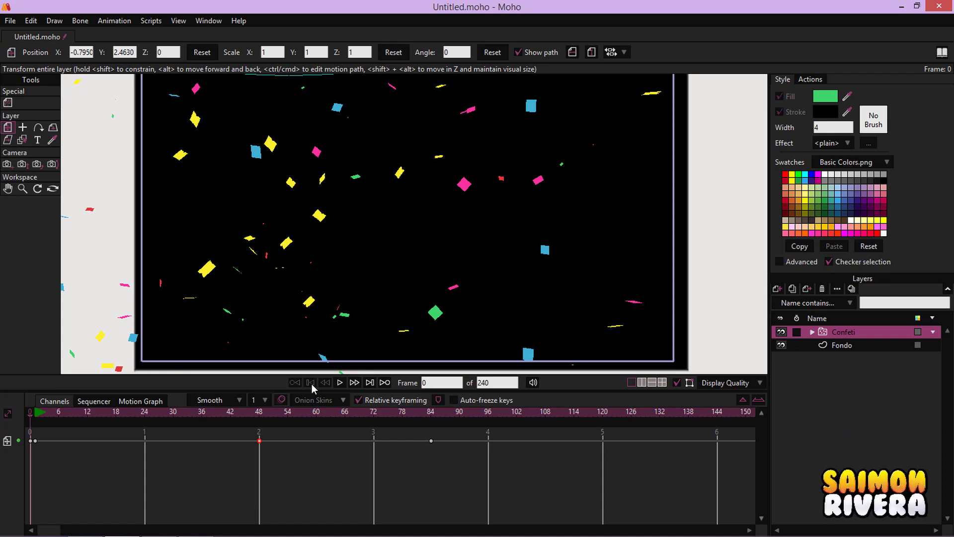
pyautogui.click(340, 383)
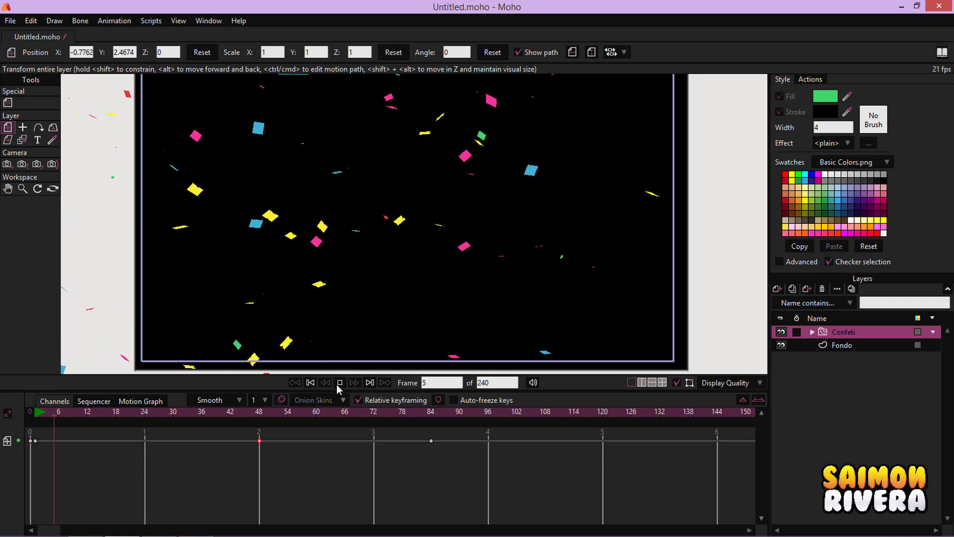